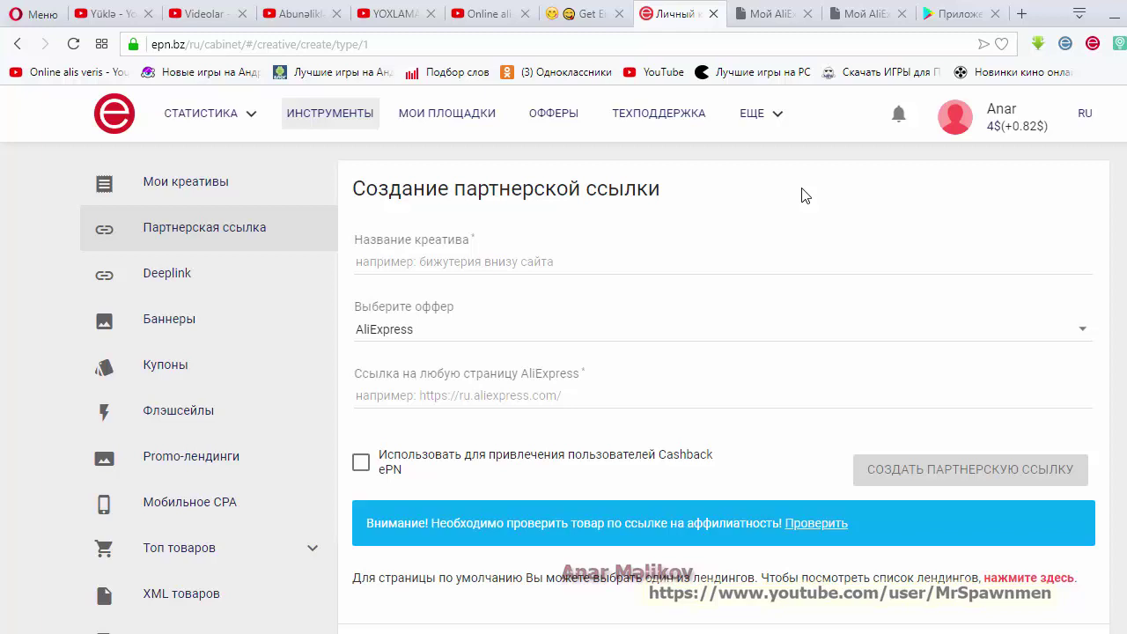
Step: Check the ePN cashback extension and the "Online alis veris" YouTube playlist, and return to the partner link form
{"action": "left_click", "coordinate": [1093, 44]}
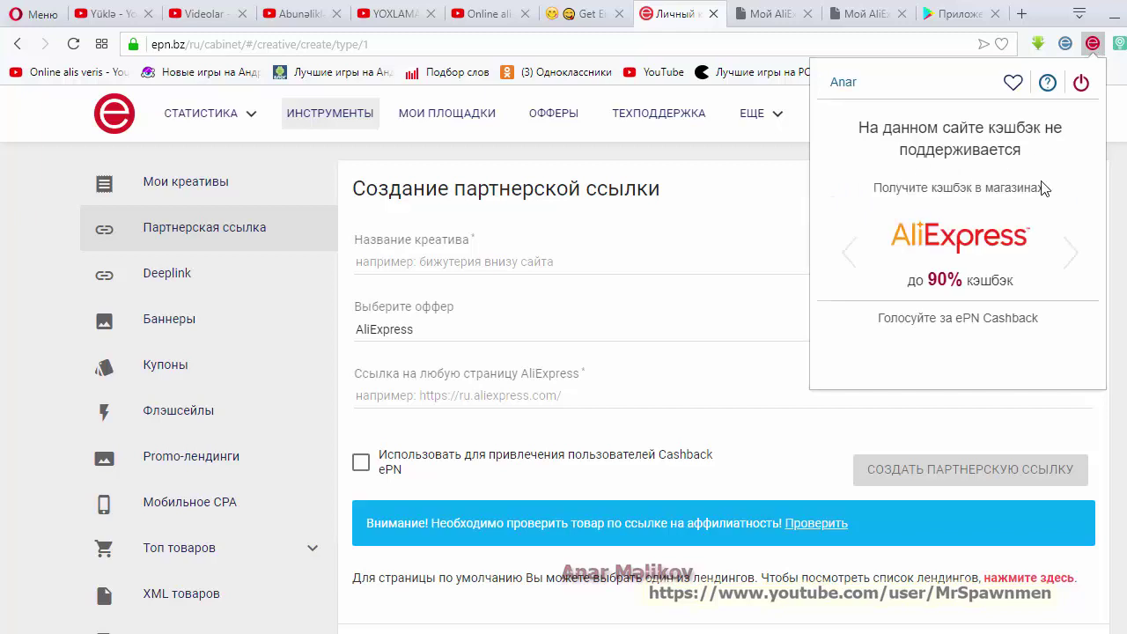
{"action": "left_click", "coordinate": [1090, 48]}
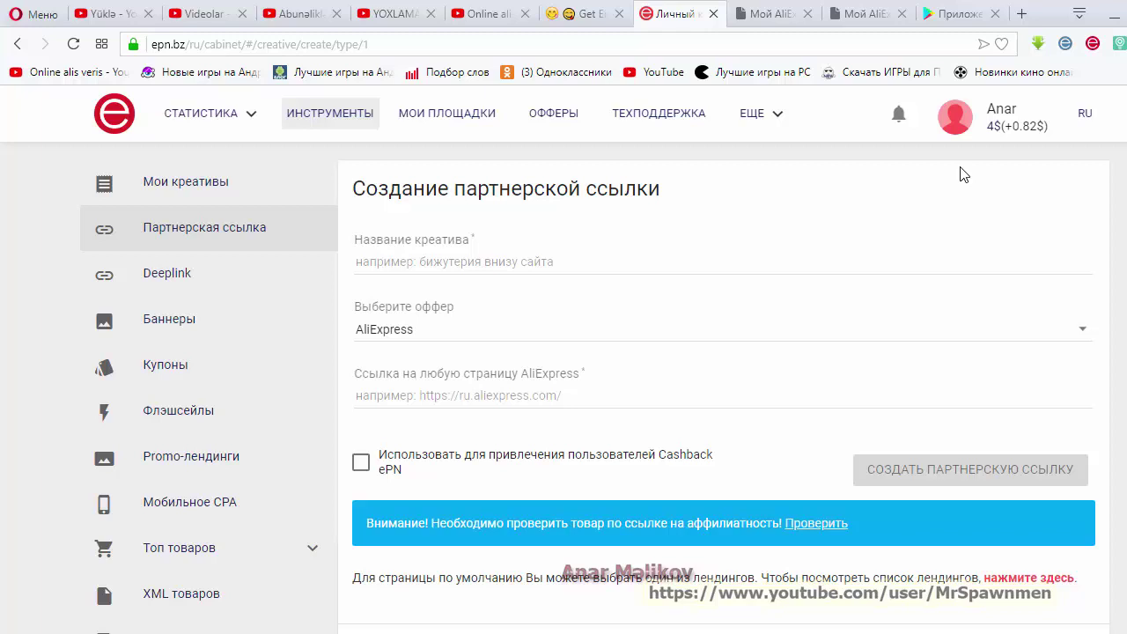
{"action": "left_click", "coordinate": [483, 13]}
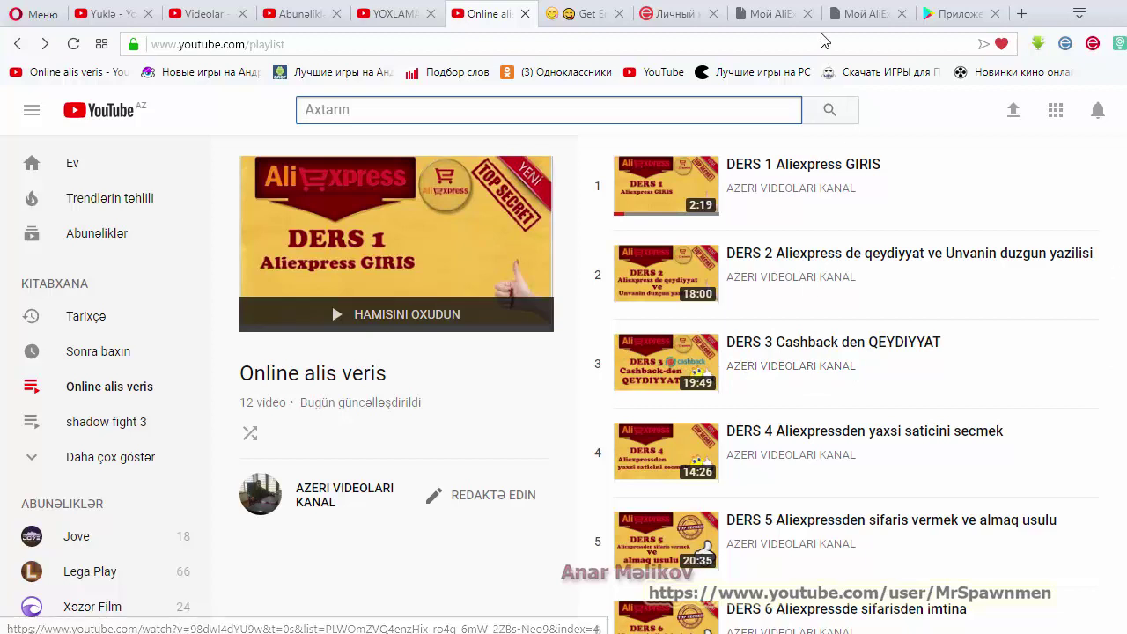
{"action": "left_click", "coordinate": [677, 14]}
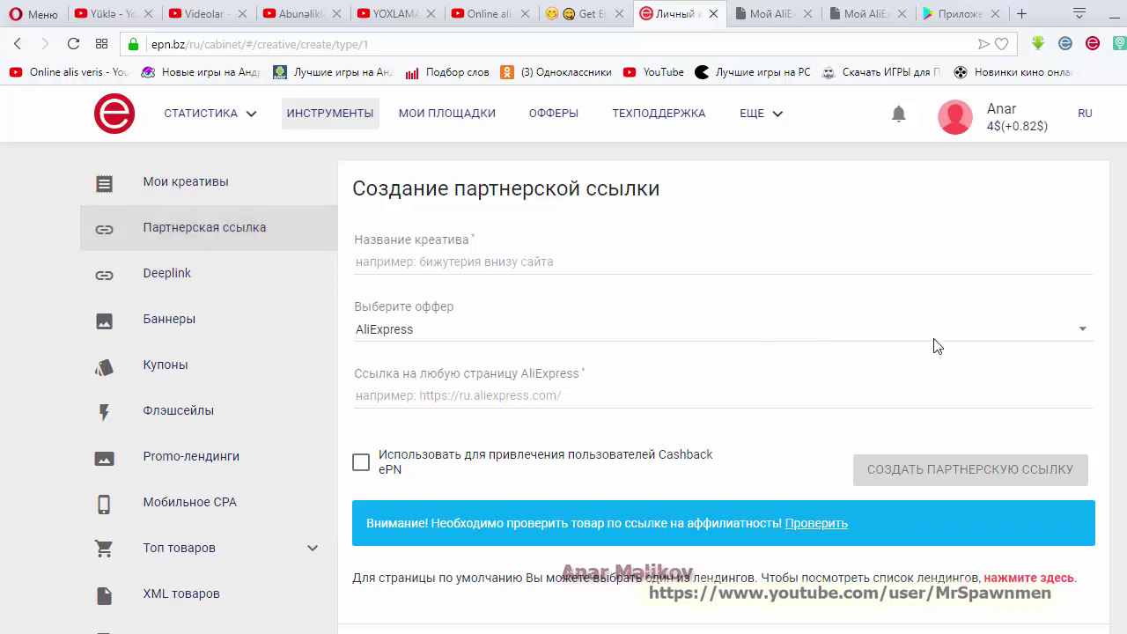
Step: Review the available offers for the partner link and select AliExpress
{"action": "left_click", "coordinate": [1080, 335]}
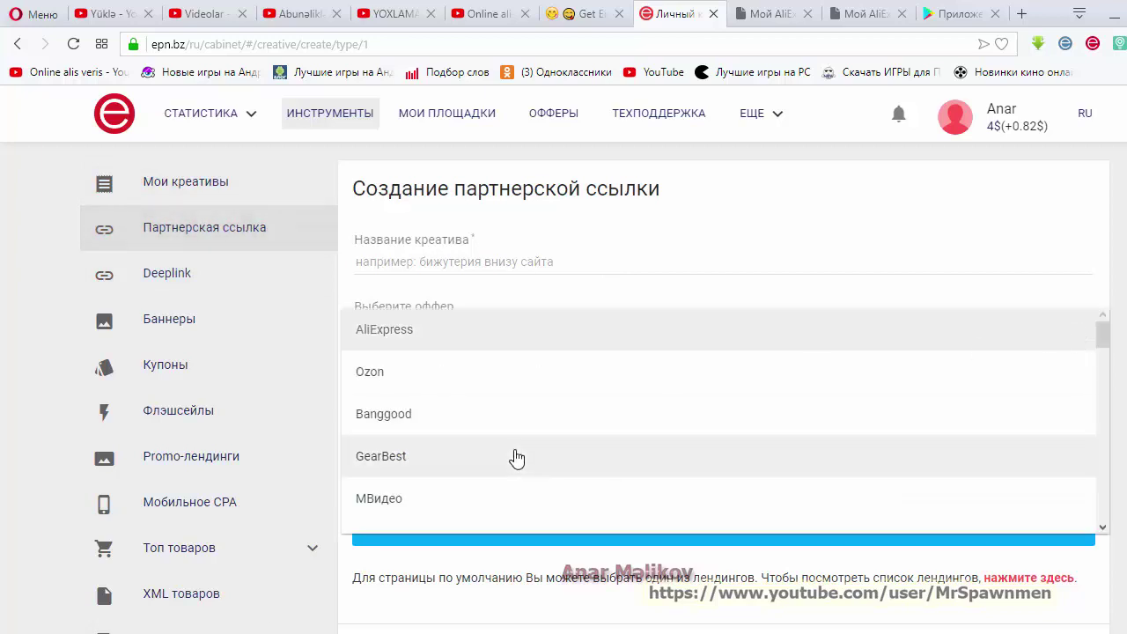
{"action": "scroll", "coordinate": [493, 430], "scroll_direction": "down", "scroll_amount": 1}
{"action": "scroll", "coordinate": [493, 430], "scroll_direction": "down", "scroll_amount": 15}
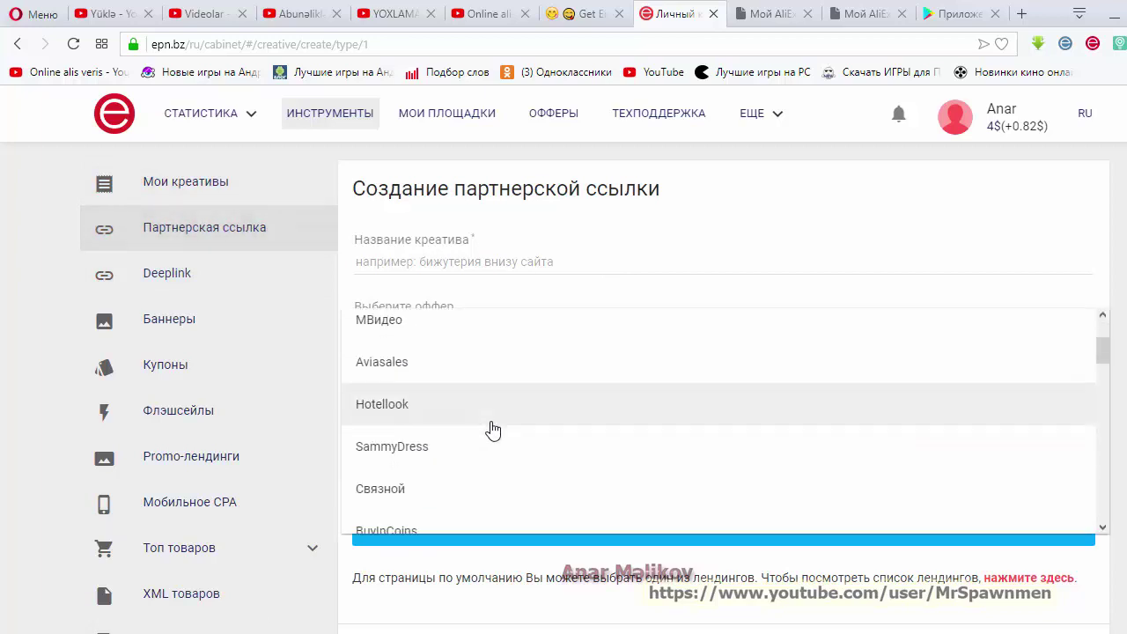
{"action": "scroll", "coordinate": [493, 430], "scroll_direction": "down", "scroll_amount": 15}
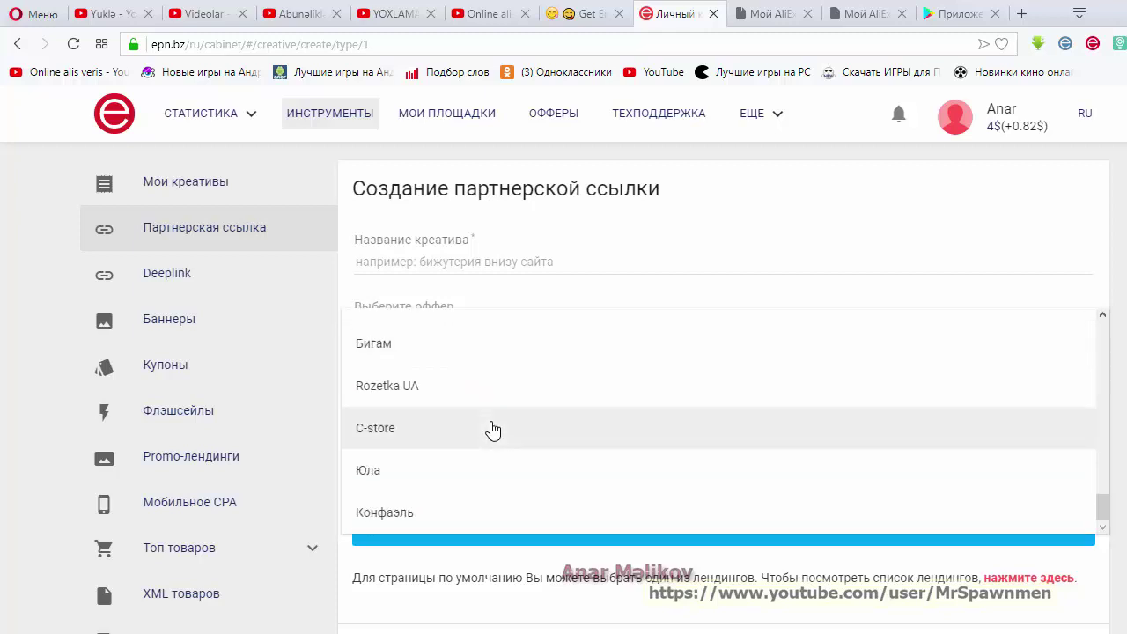
{"action": "scroll", "coordinate": [494, 430], "scroll_direction": "up", "scroll_amount": 20}
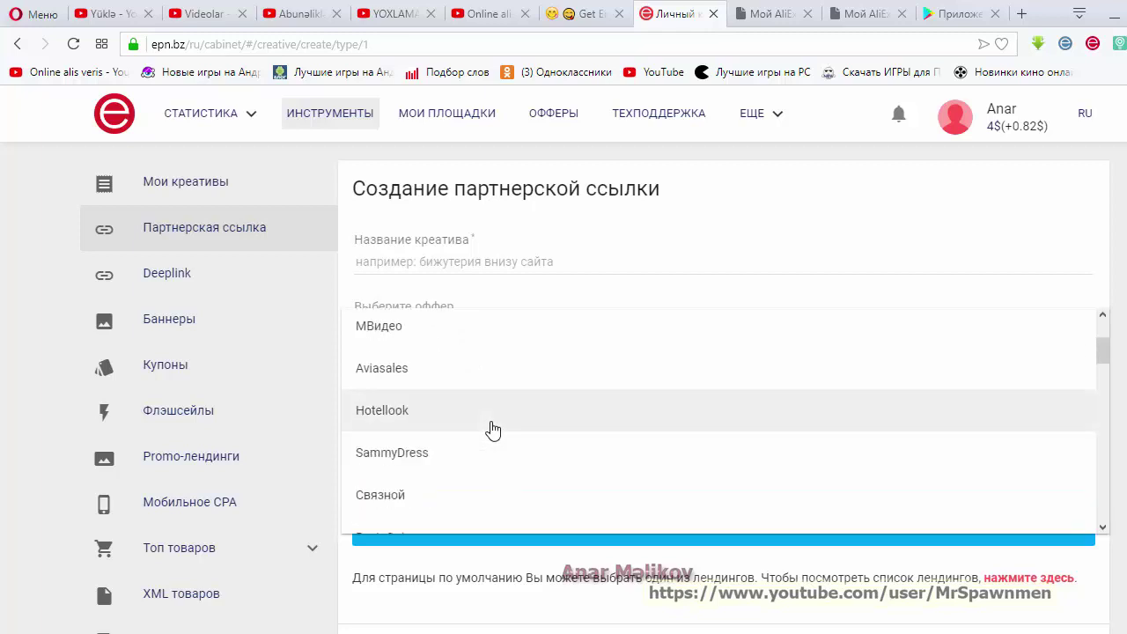
{"action": "scroll", "coordinate": [493, 429], "scroll_direction": "up", "scroll_amount": 2}
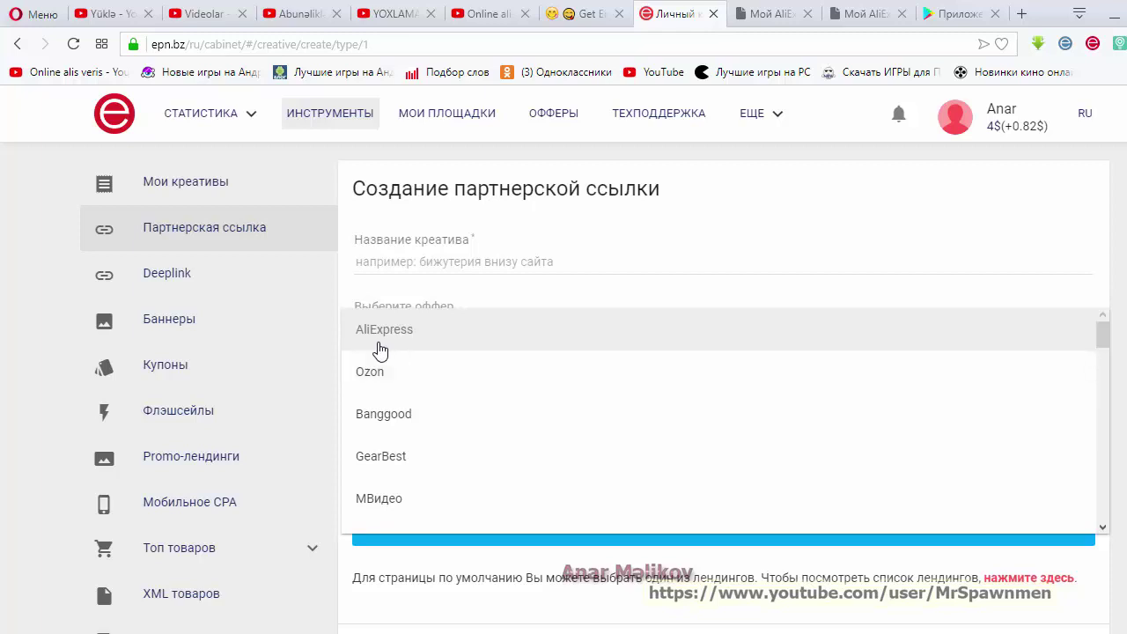
{"action": "left_click", "coordinate": [454, 339]}
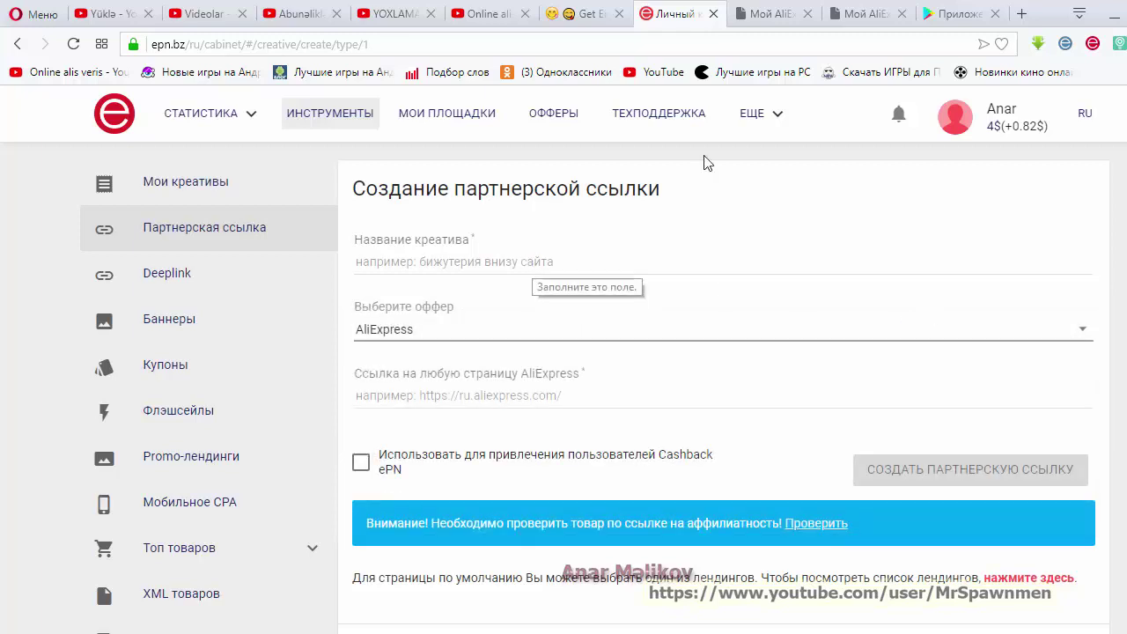
Step: Open the product page of the completed voongson Xiaomi Redmi Note 4x mirror case order from the AliExpress order list
{"action": "left_click", "coordinate": [854, 17]}
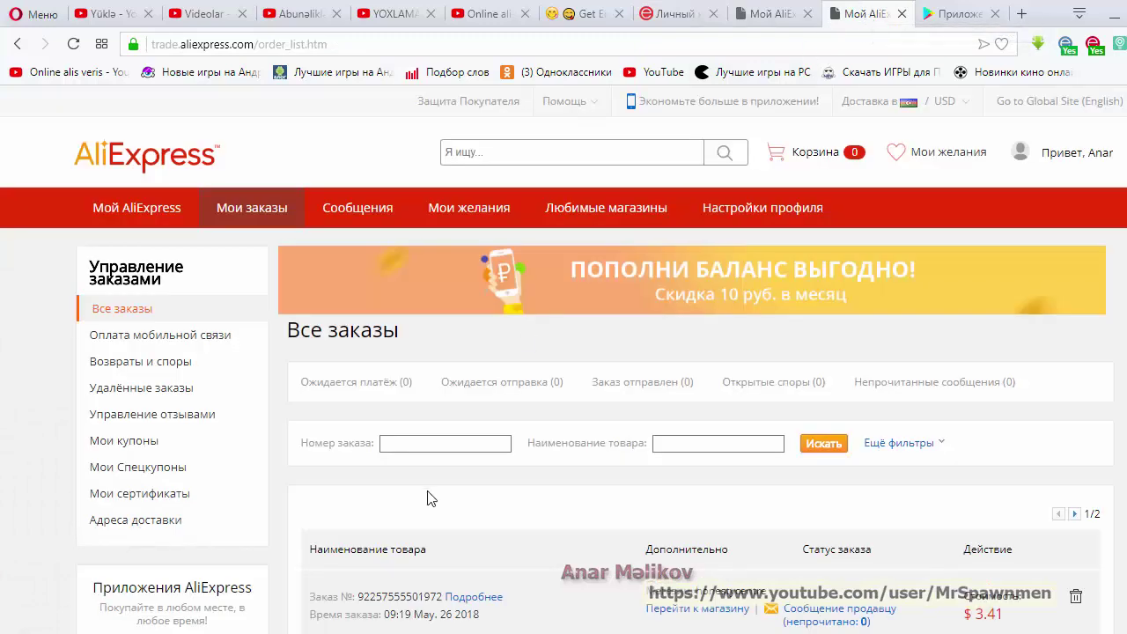
{"action": "scroll", "coordinate": [432, 498], "scroll_direction": "down", "scroll_amount": 5}
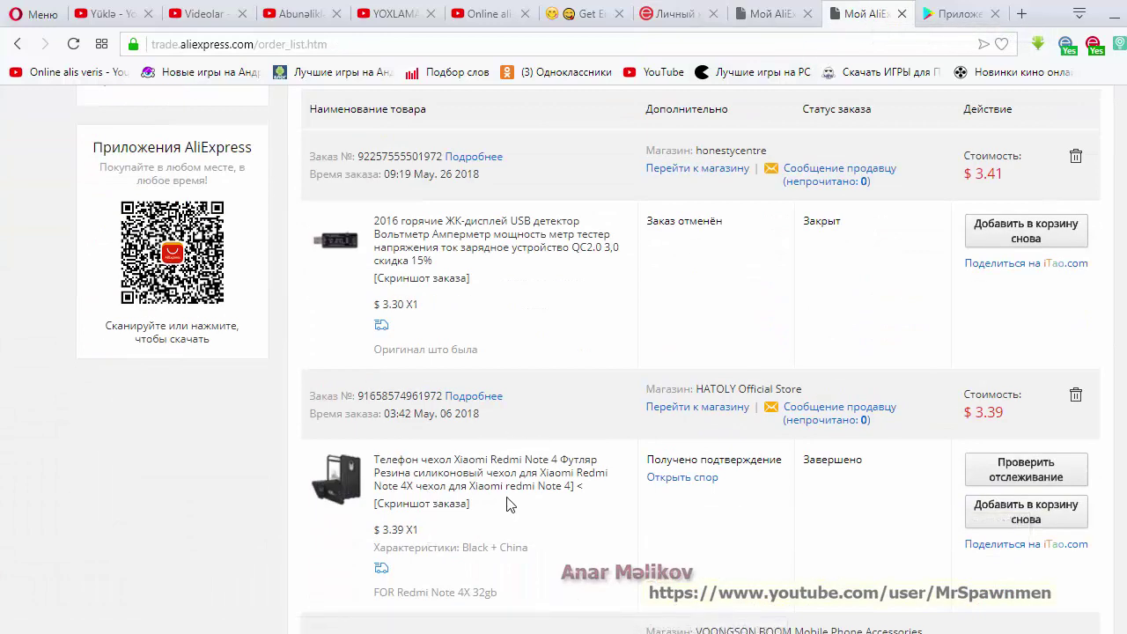
{"action": "scroll", "coordinate": [509, 493], "scroll_direction": "down", "scroll_amount": 2}
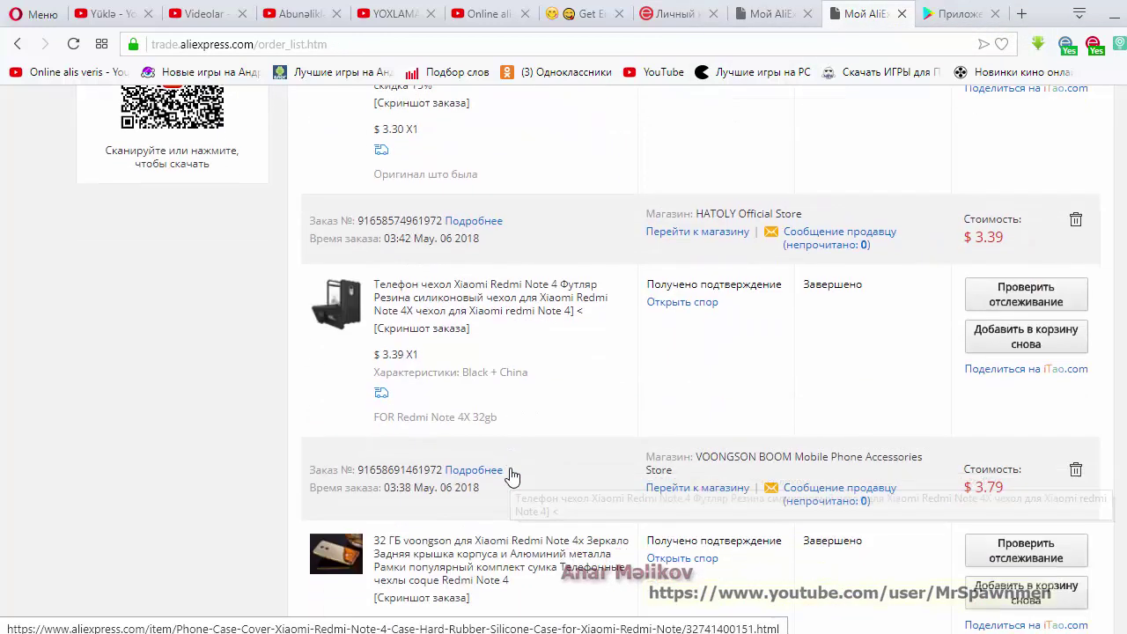
{"action": "scroll", "coordinate": [522, 401], "scroll_direction": "down", "scroll_amount": 5}
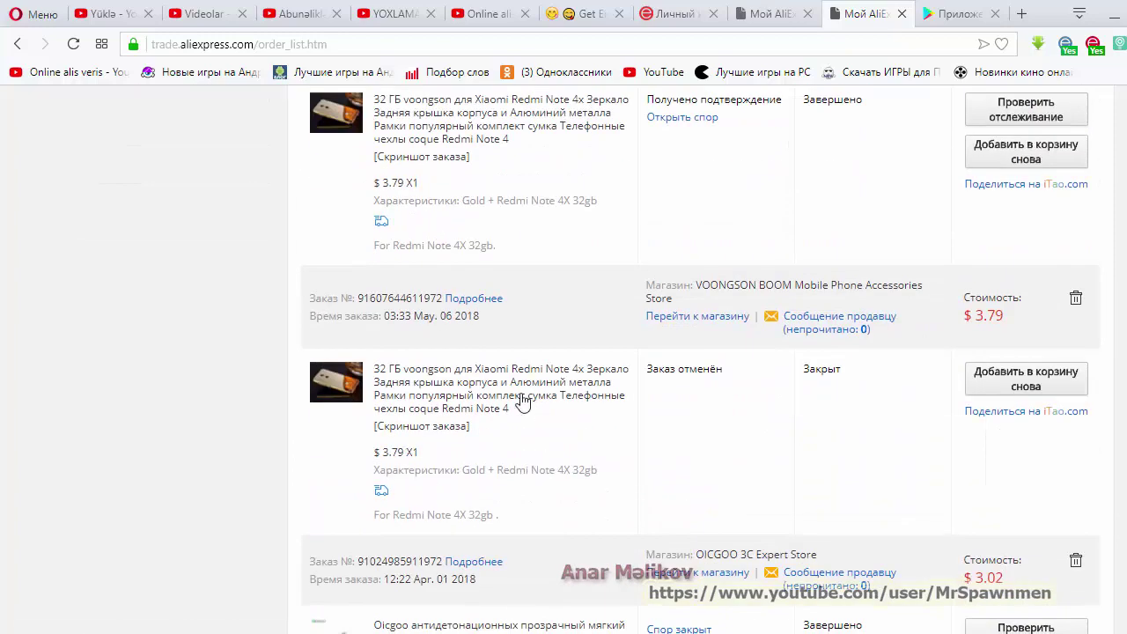
{"action": "scroll", "coordinate": [521, 401], "scroll_direction": "up", "scroll_amount": 2}
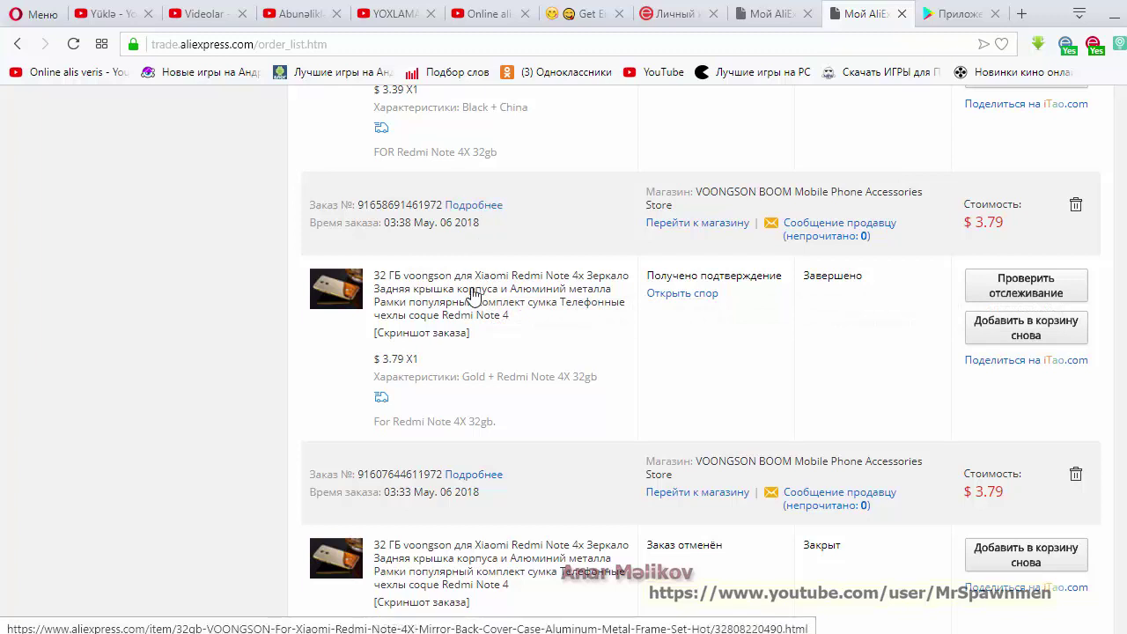
{"action": "left_click", "coordinate": [513, 310]}
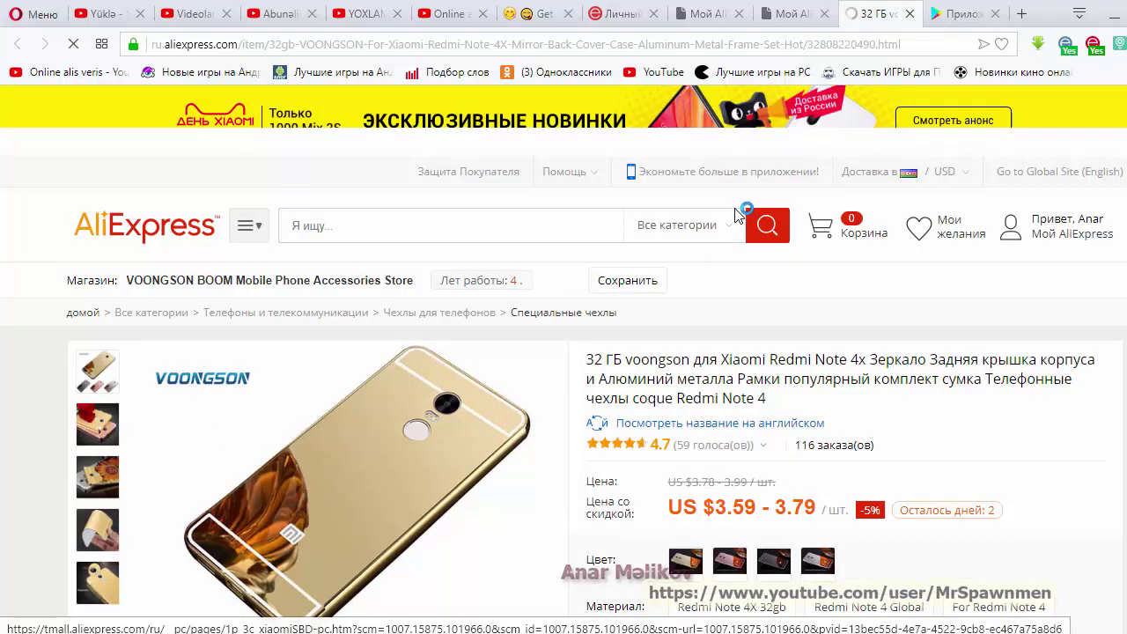
Step: Copy the phone case's product page address and paste it as the AliExpress page link in the ePN partner link form
{"action": "scroll", "coordinate": [764, 396], "scroll_direction": "down", "scroll_amount": 2}
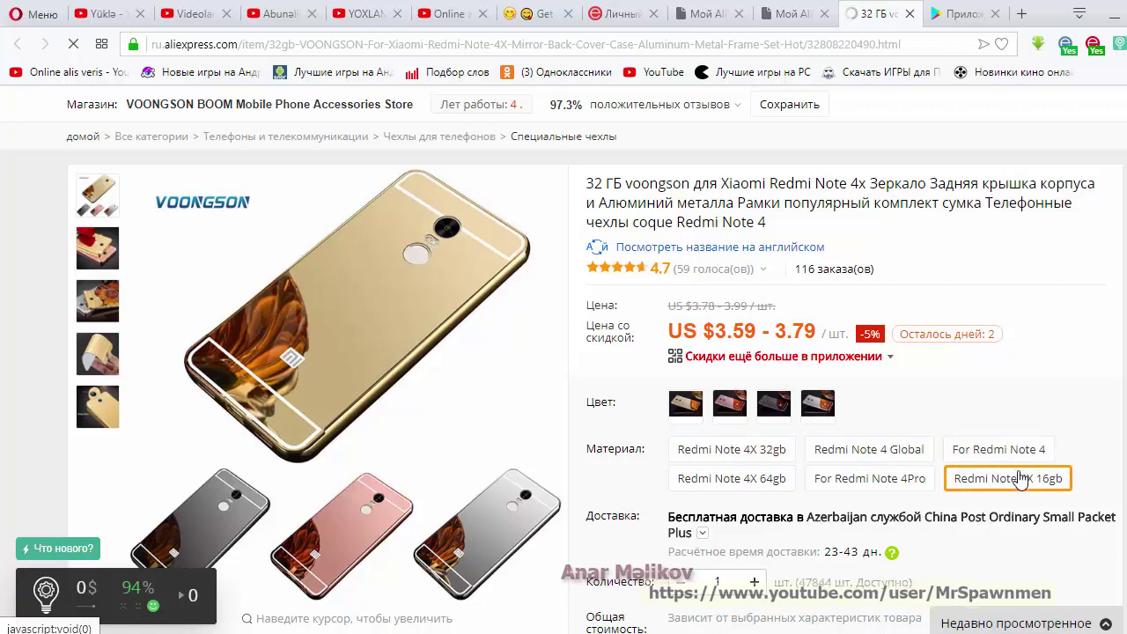
{"action": "left_click", "coordinate": [1053, 487]}
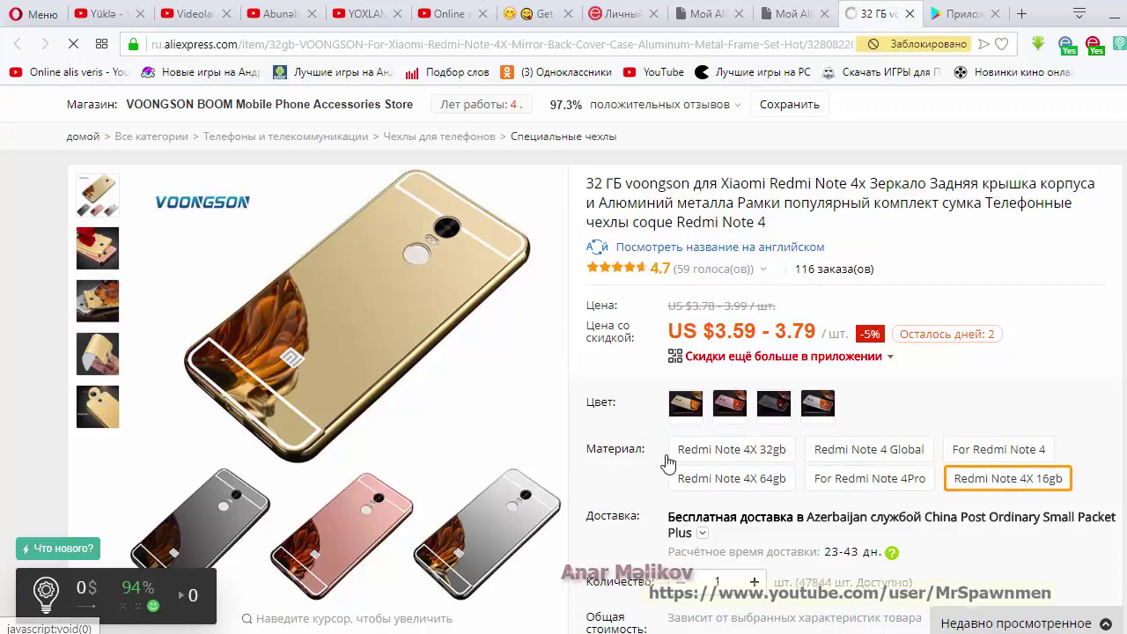
{"action": "mouse_move", "coordinate": [712, 355]}
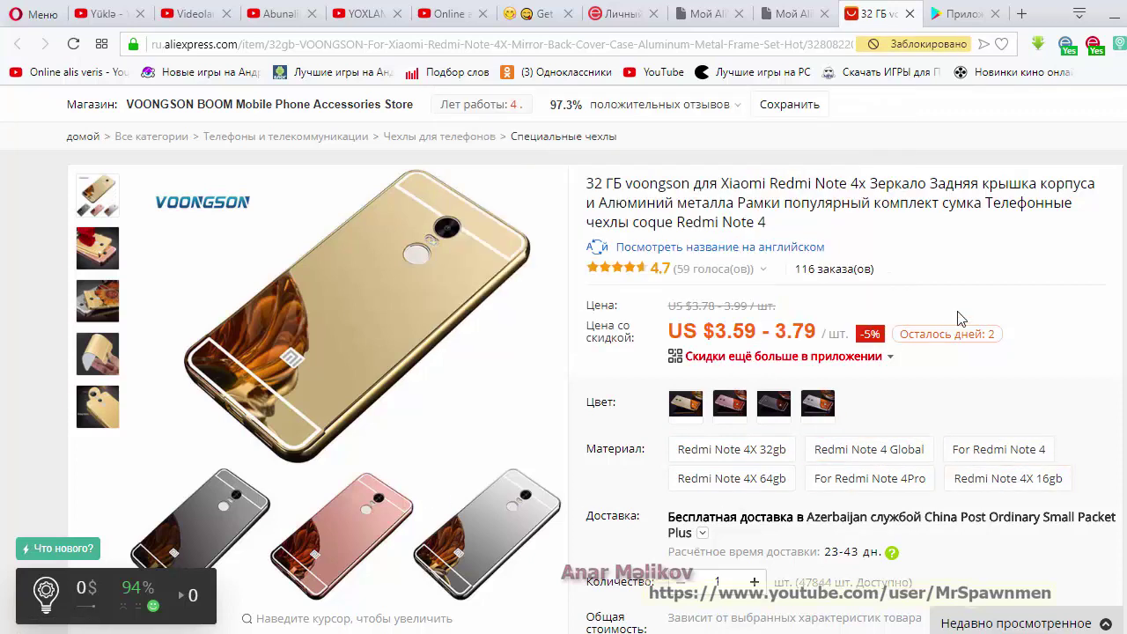
{"action": "left_click", "coordinate": [647, 45]}
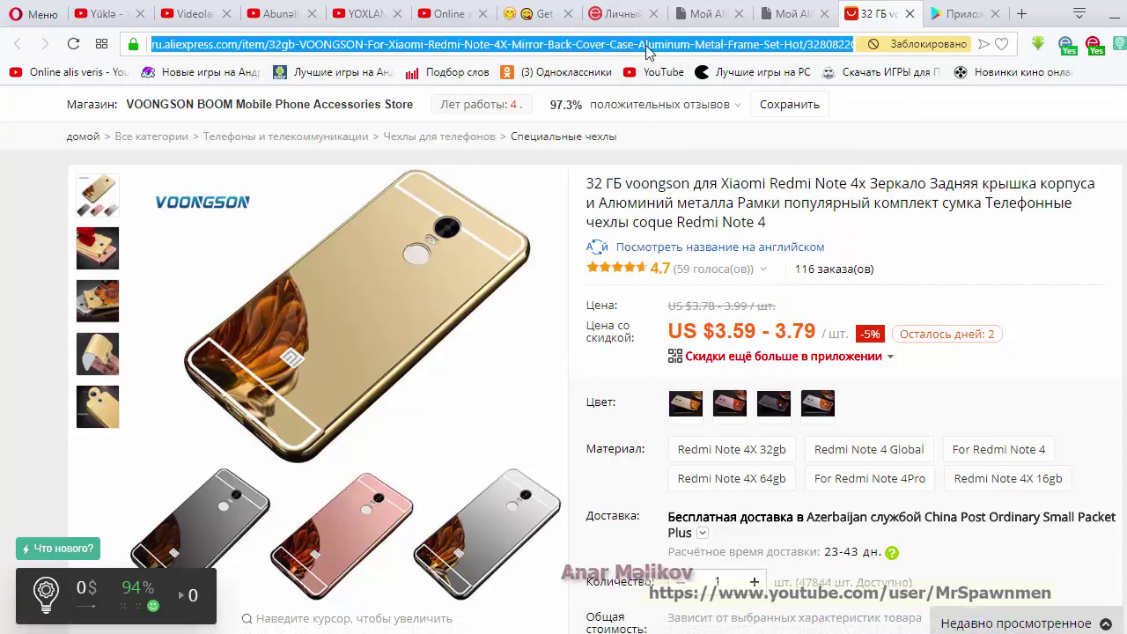
{"action": "right_click", "coordinate": [647, 46]}
{"action": "left_click", "coordinate": [684, 110]}
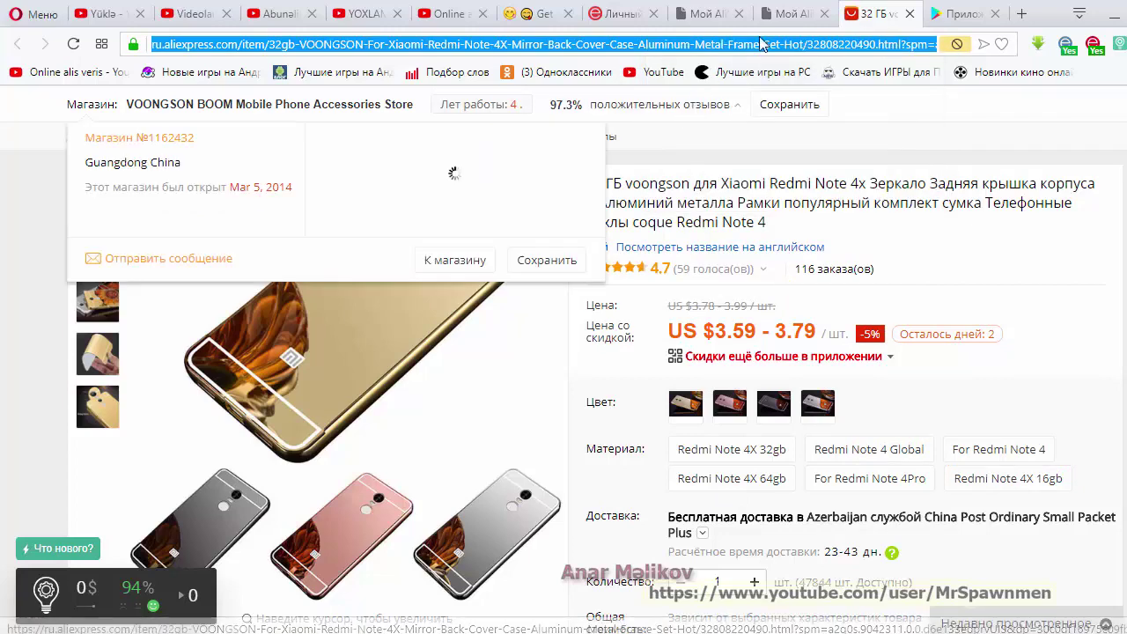
{"action": "left_click", "coordinate": [625, 15]}
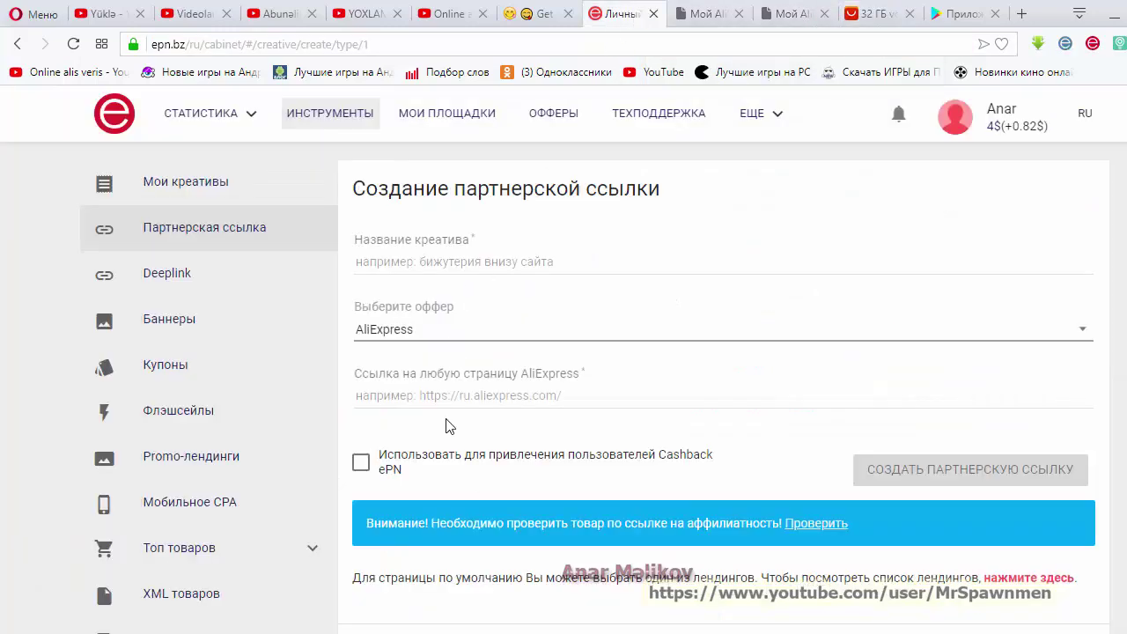
{"action": "left_click", "coordinate": [478, 401]}
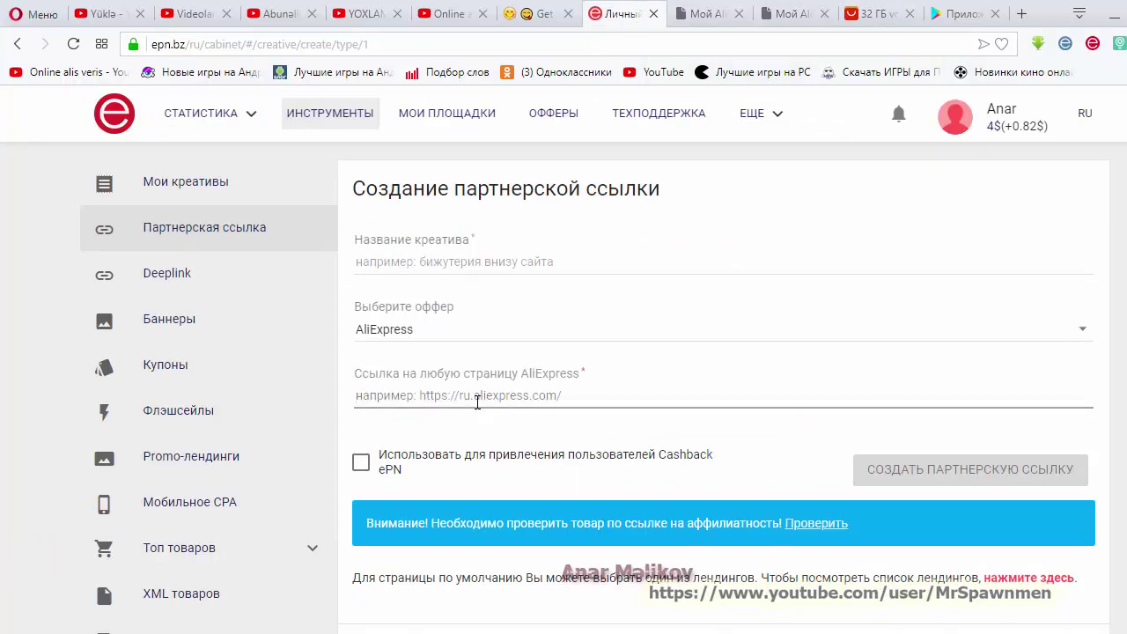
{"action": "key", "text": "ctrl+v"}
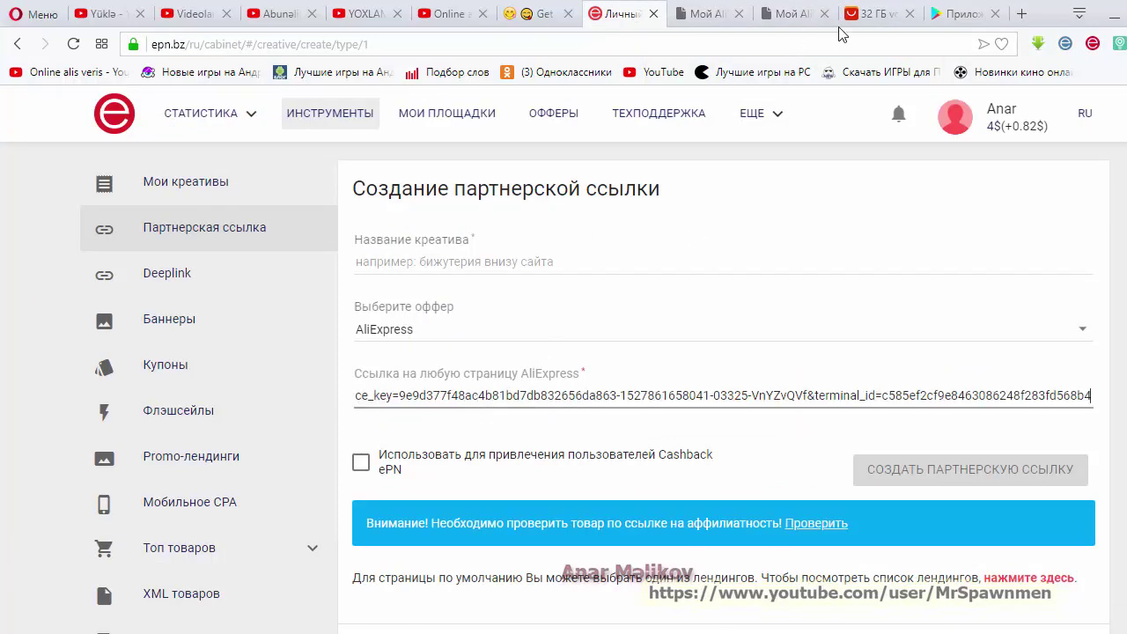
Step: Copy the part of the AliExpress product title from "Зеркало" through "чехлы"
{"action": "left_click", "coordinate": [881, 16]}
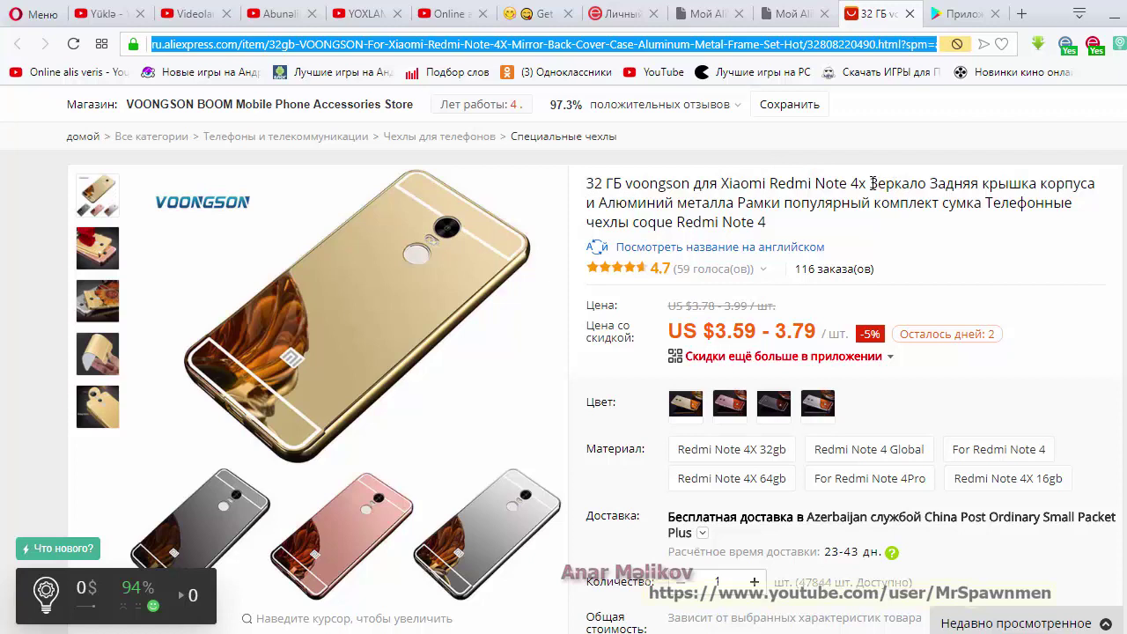
{"action": "left_click_drag", "start_coordinate": [871, 183], "coordinate": [630, 227]}
{"action": "key", "text": "ctrl+c"}
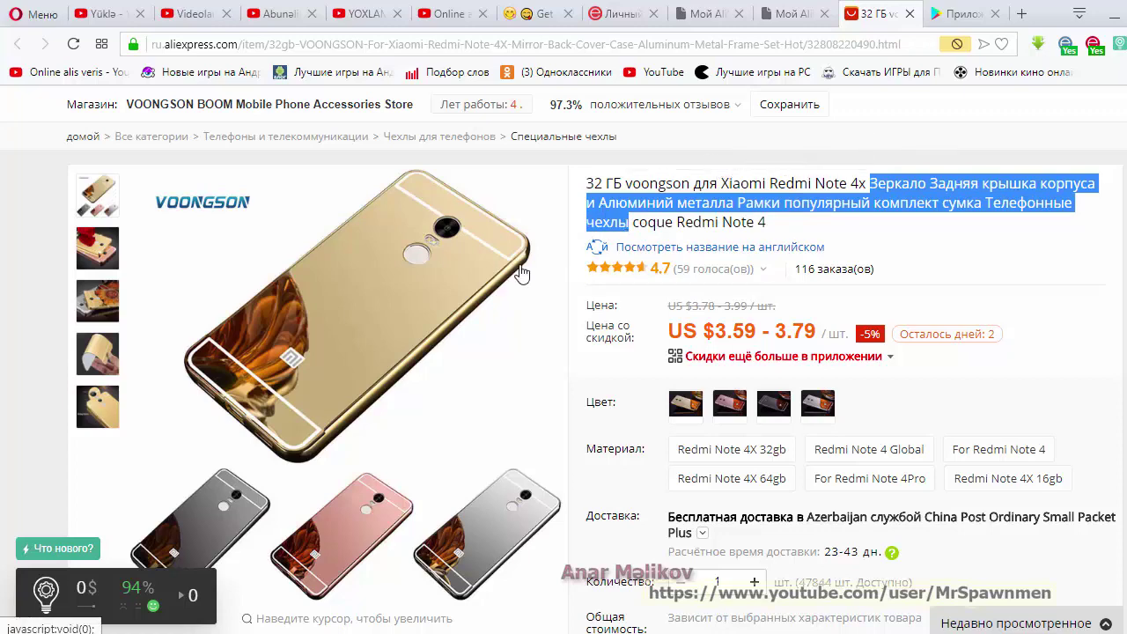
Step: Examine the phone case's gallery images, including the enlarged view of the camera cutout and side buttons
{"action": "mouse_move", "coordinate": [122, 351]}
{"action": "mouse_move", "coordinate": [99, 414]}
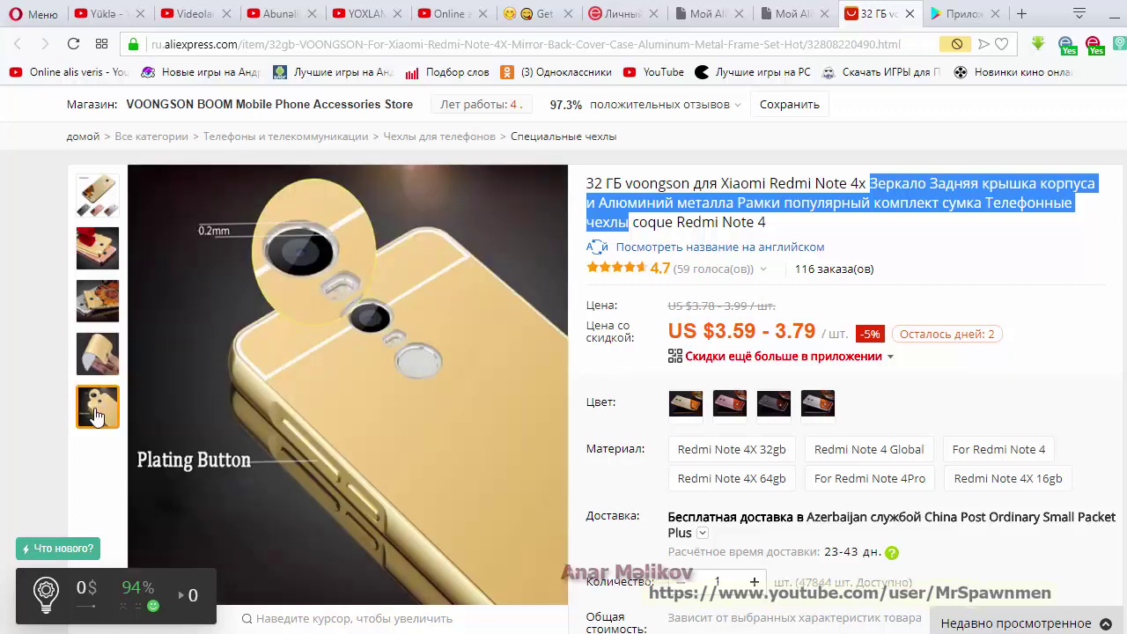
{"action": "mouse_move", "coordinate": [321, 423]}
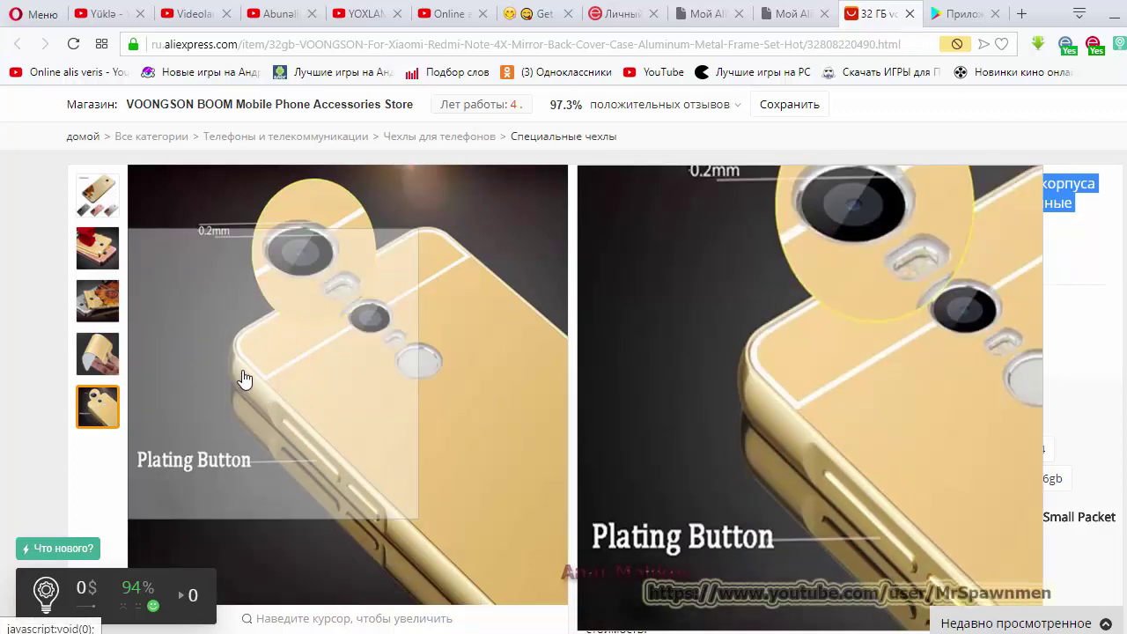
{"action": "mouse_move", "coordinate": [116, 288]}
{"action": "mouse_move", "coordinate": [99, 201]}
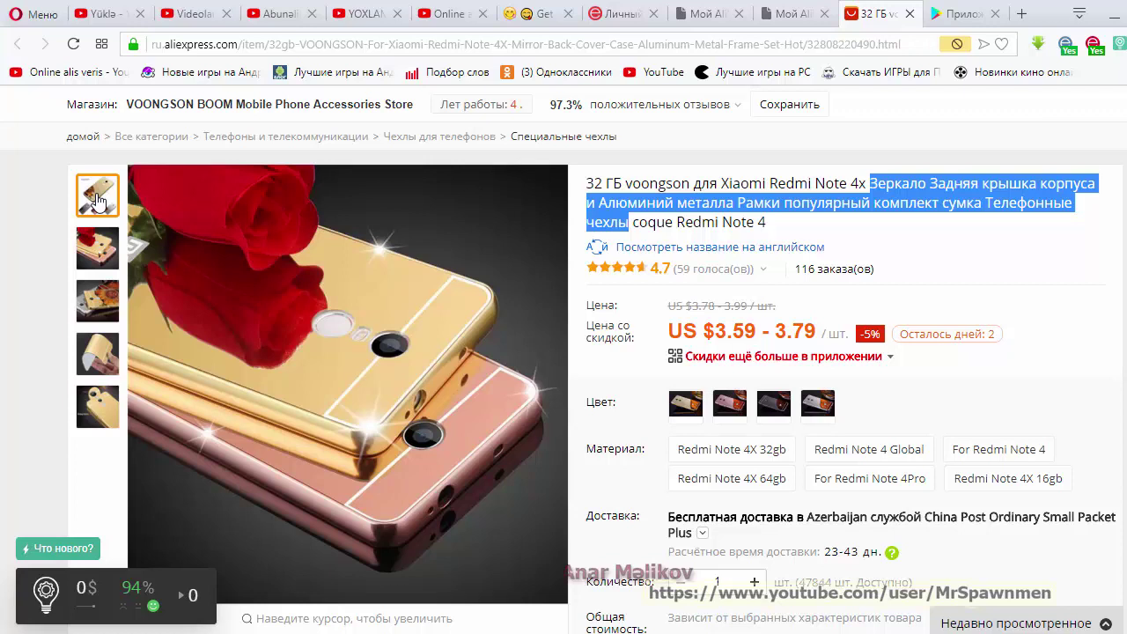
{"action": "mouse_move", "coordinate": [302, 254]}
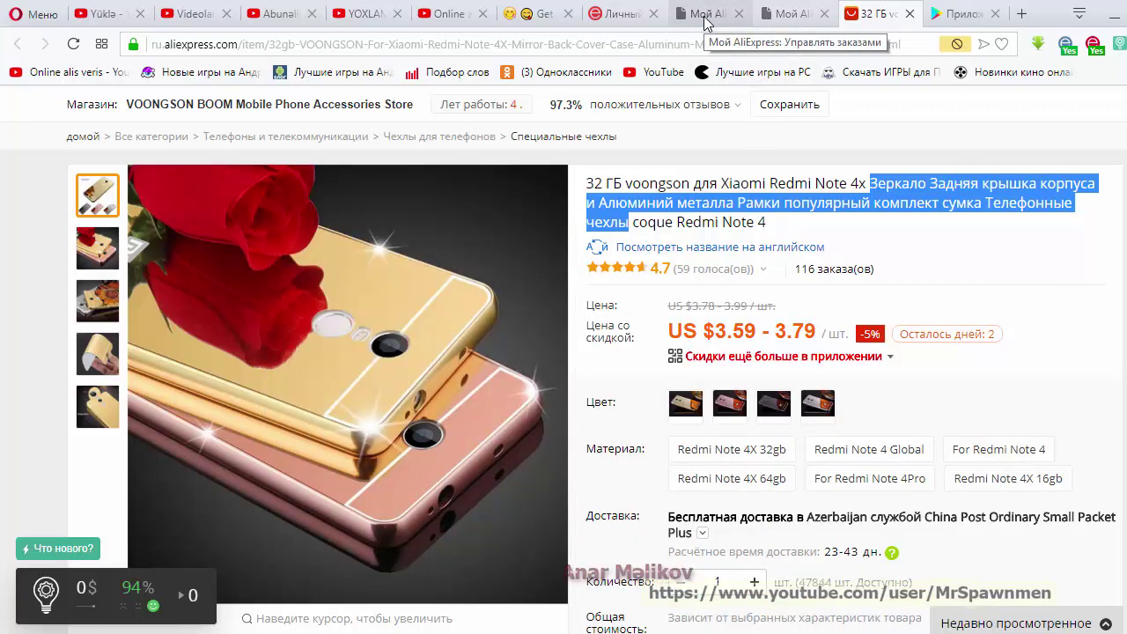
Step: Paste the copied product title as the creative name in the ePN form and create the partner link
{"action": "left_click", "coordinate": [619, 20]}
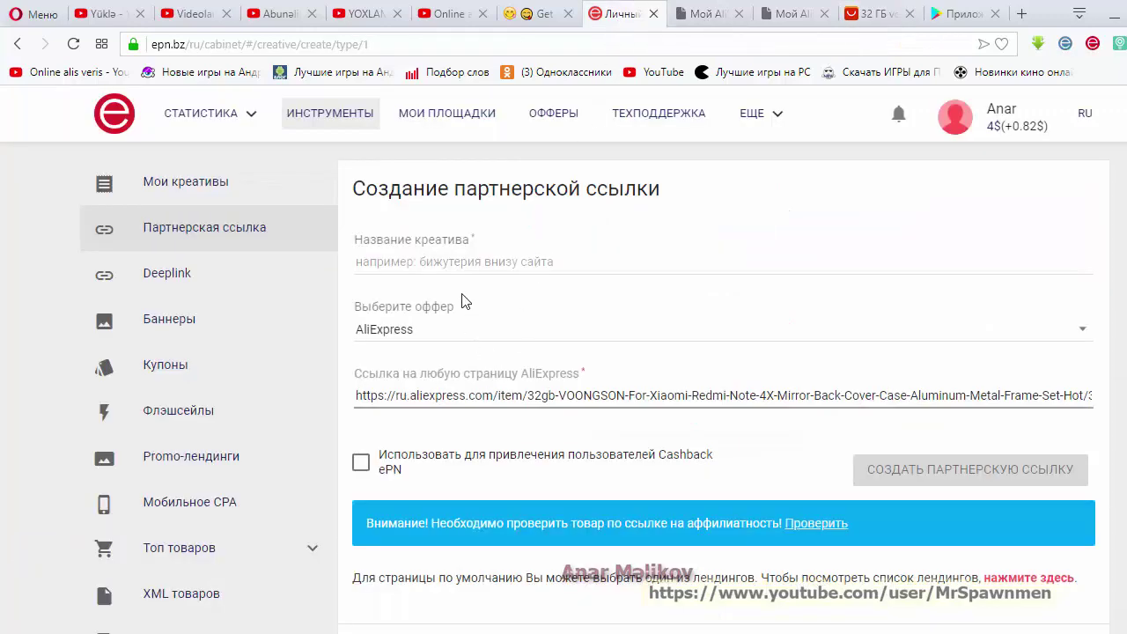
{"action": "left_click", "coordinate": [466, 265]}
{"action": "right_click", "coordinate": [467, 265]}
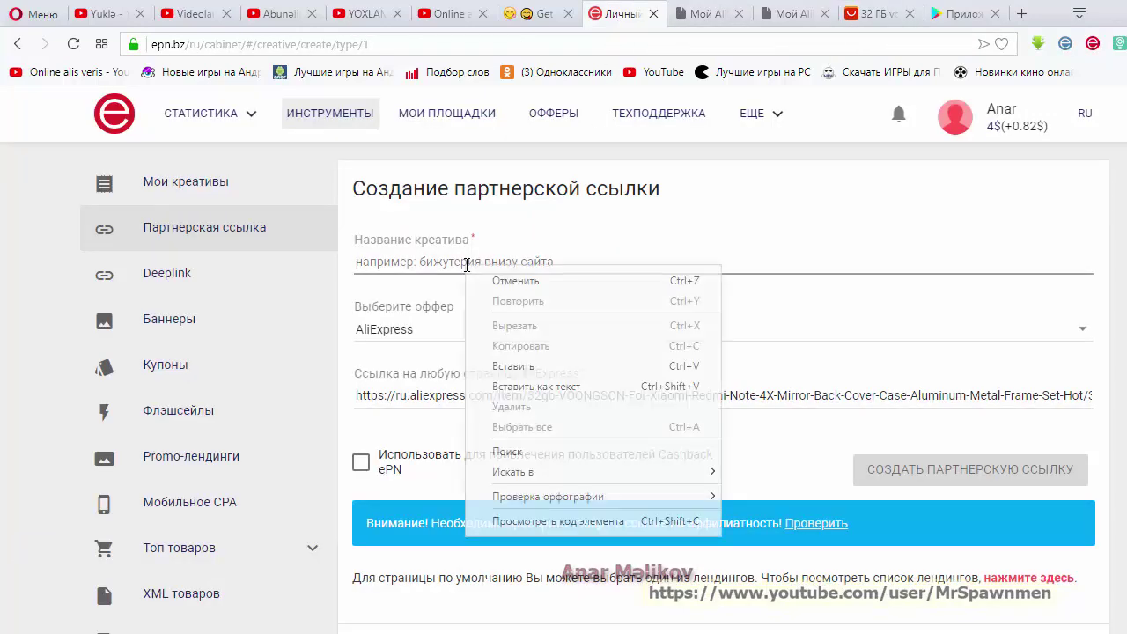
{"action": "left_click", "coordinate": [514, 367]}
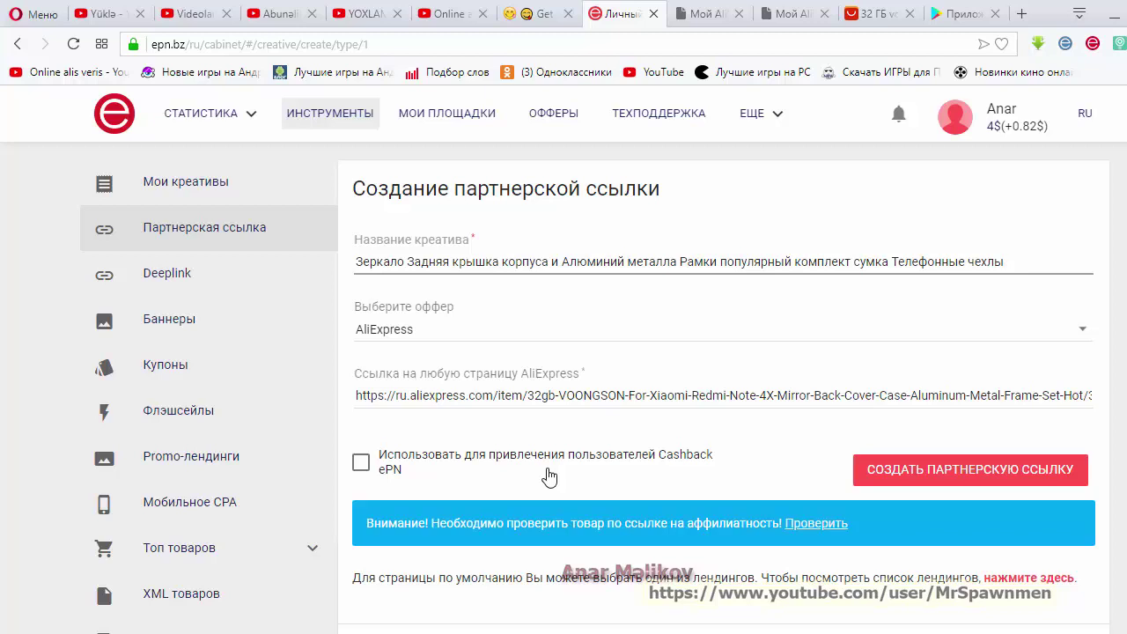
{"action": "left_click", "coordinate": [946, 481]}
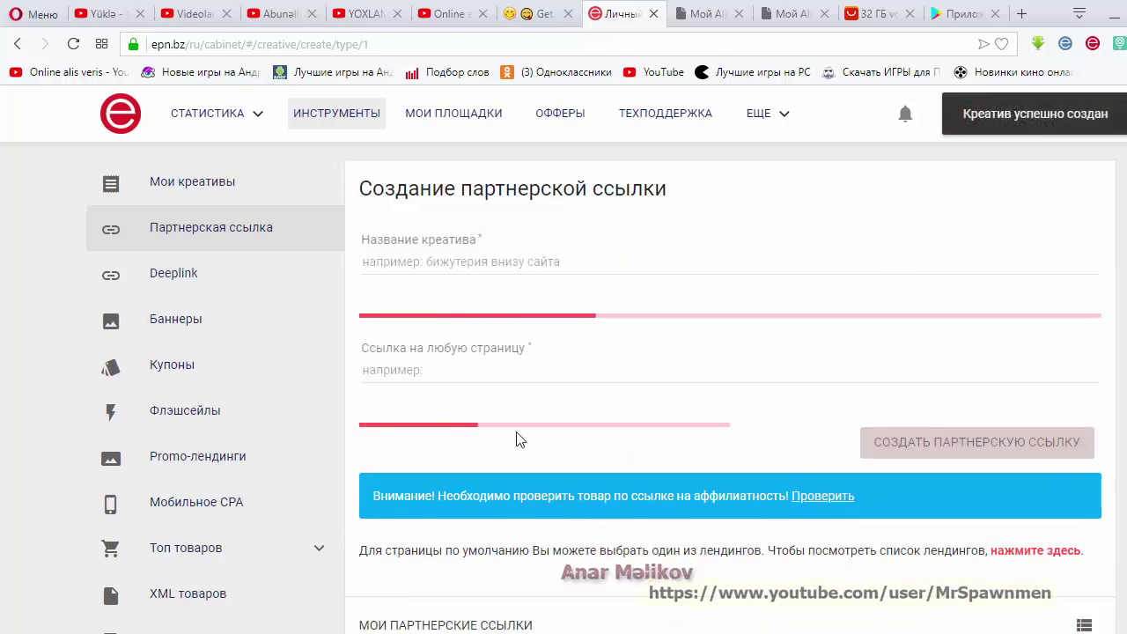
{"action": "scroll", "coordinate": [443, 431], "scroll_direction": "down", "scroll_amount": 3}
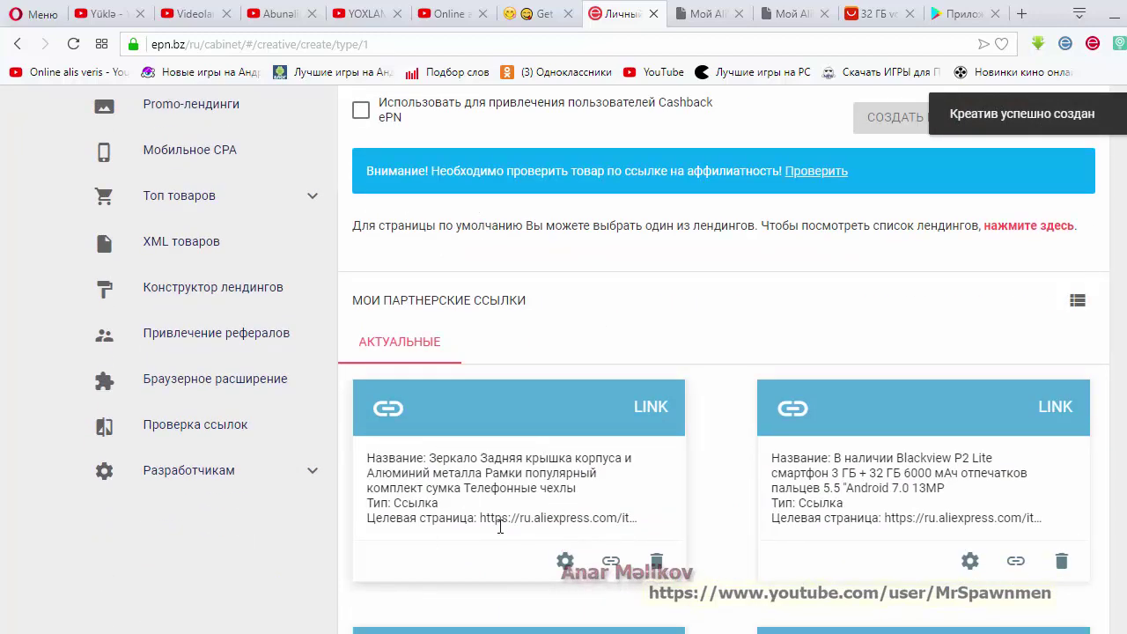
Step: Open the link code of the new "Зеркало Задняя крышка" creative, shorten it and copy the ali.pub short link
{"action": "left_click", "coordinate": [611, 561]}
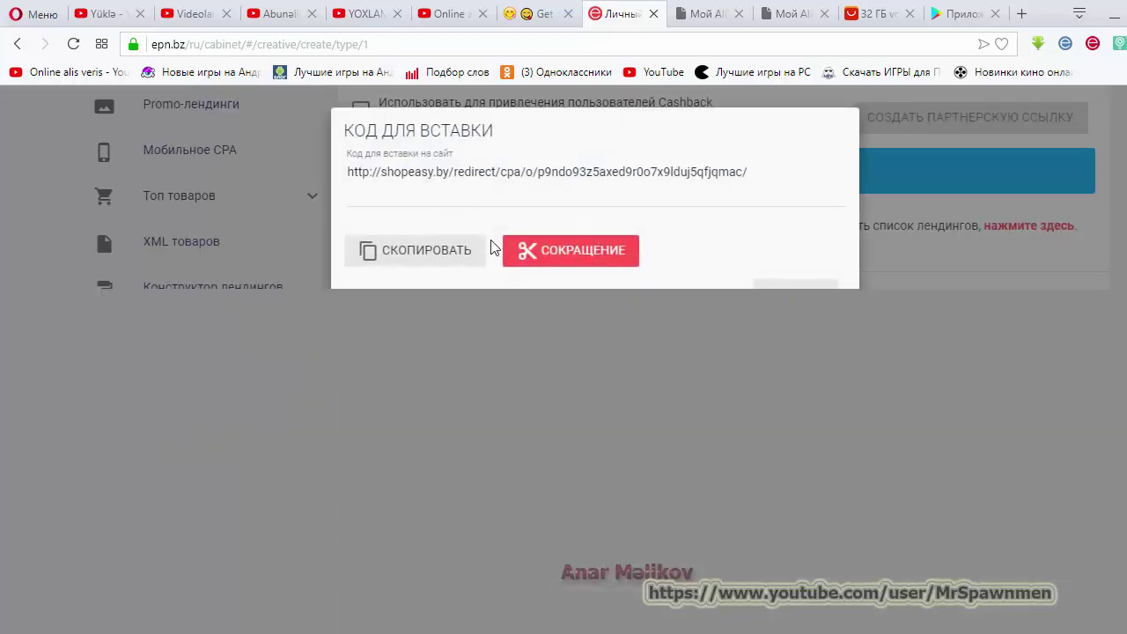
{"action": "left_click", "coordinate": [573, 176]}
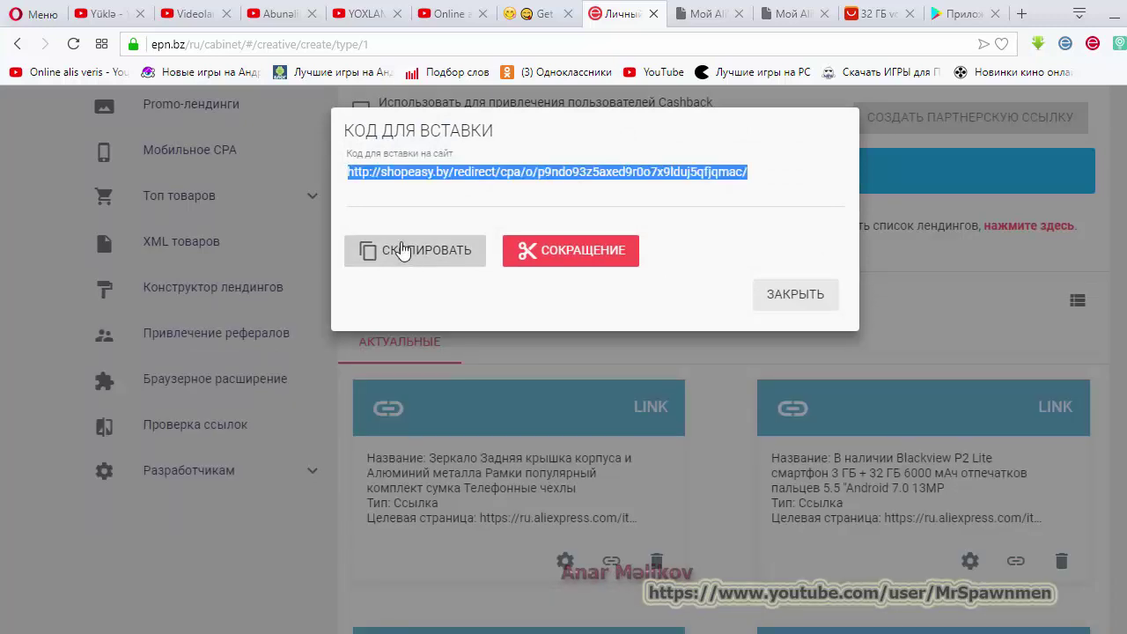
{"action": "left_click", "coordinate": [570, 257]}
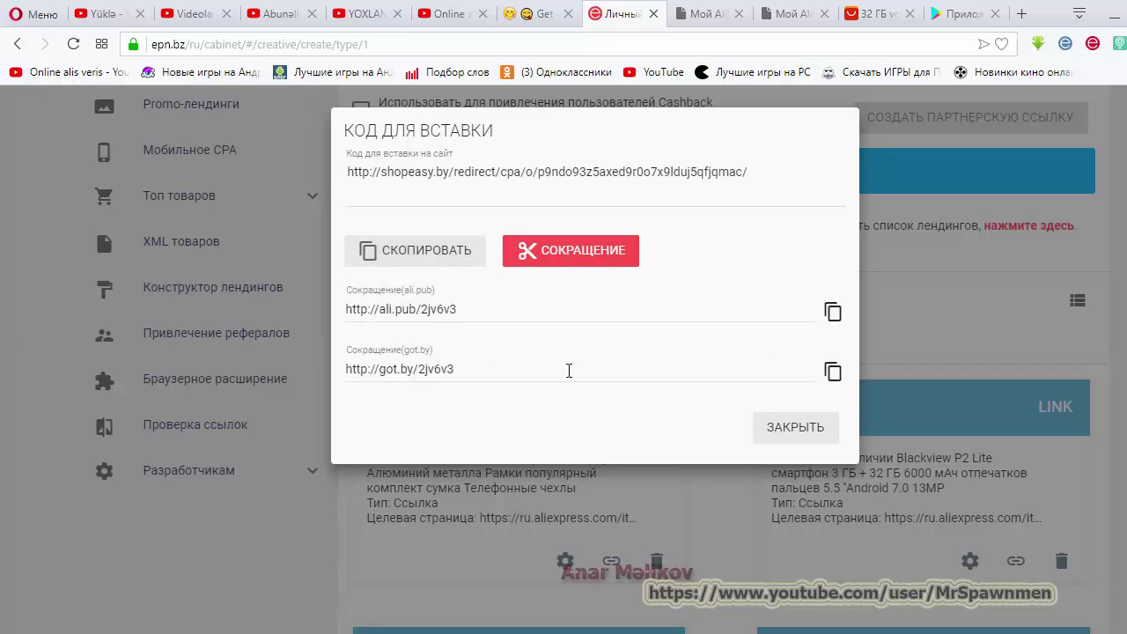
{"action": "left_click", "coordinate": [833, 314]}
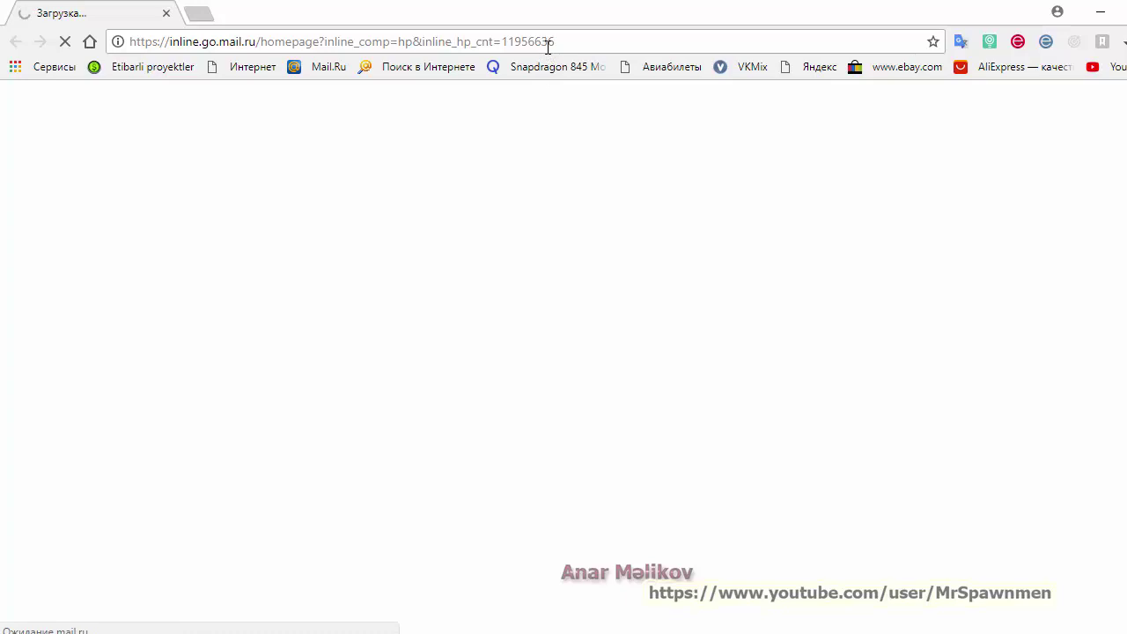
Step: Switch to the Chrome window and load the copied ali.pub short link
{"action": "left_click", "coordinate": [510, 42]}
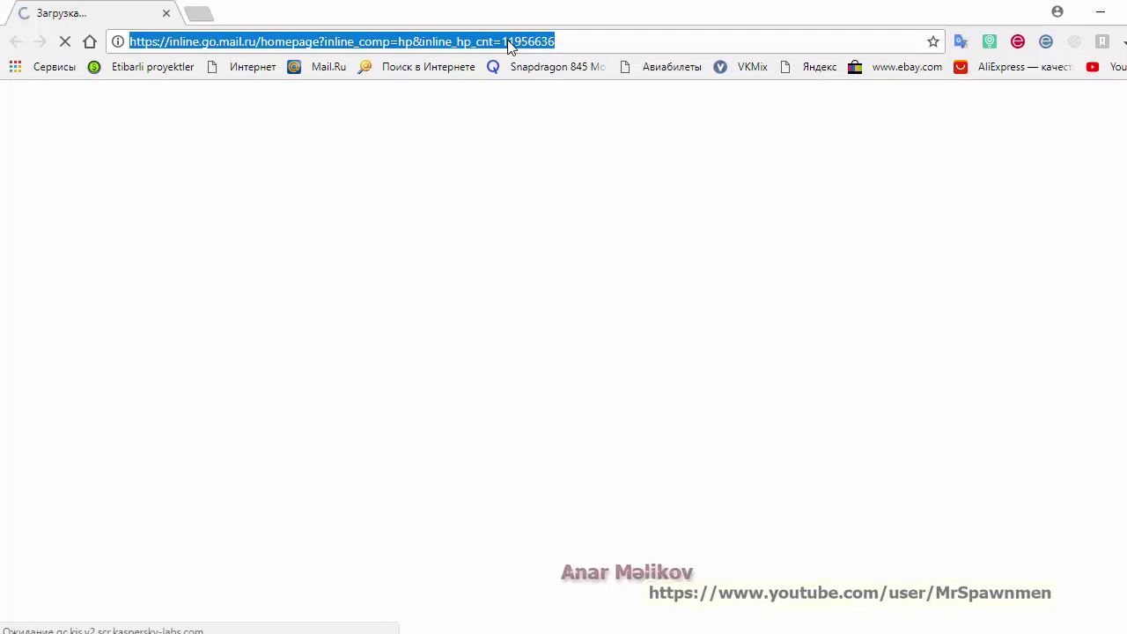
{"action": "key", "text": "ctrl+v"}
{"action": "key", "text": "Return"}
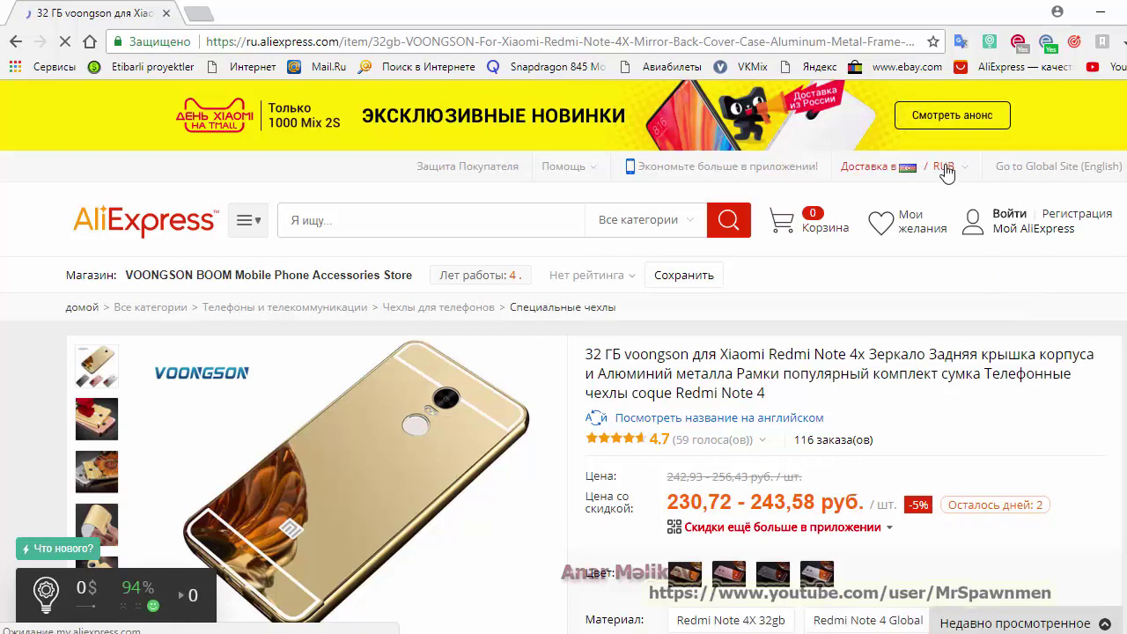
Step: Dismiss the new-customer coupon offer and set the AliExpress currency to USD, keeping Azerbaijan as the delivery country
{"action": "left_click", "coordinate": [944, 173]}
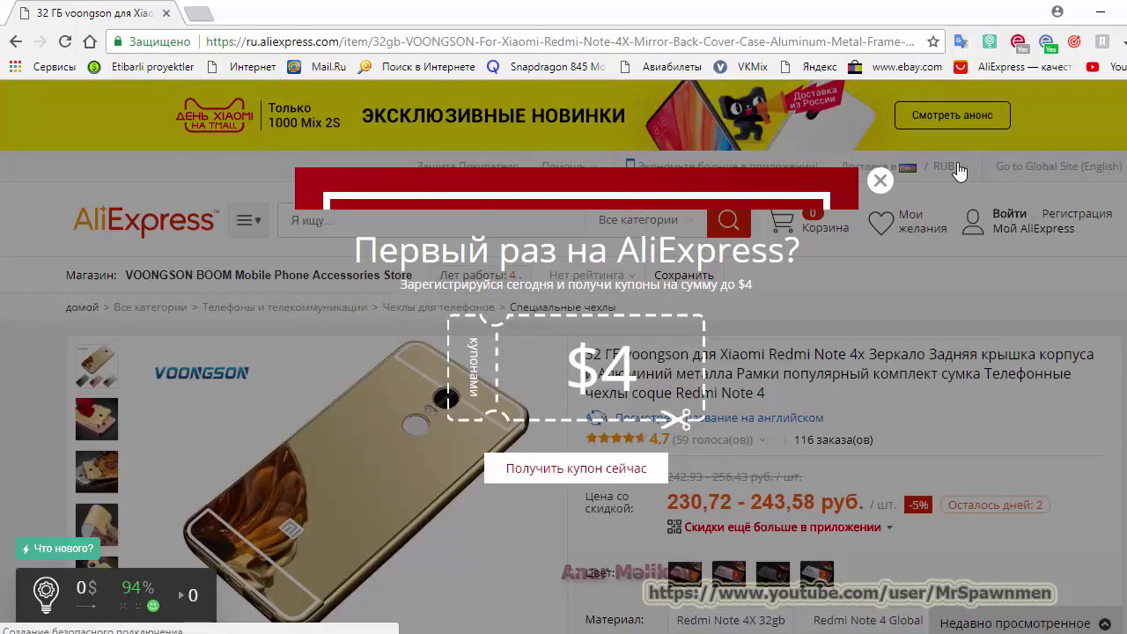
{"action": "left_click", "coordinate": [880, 180]}
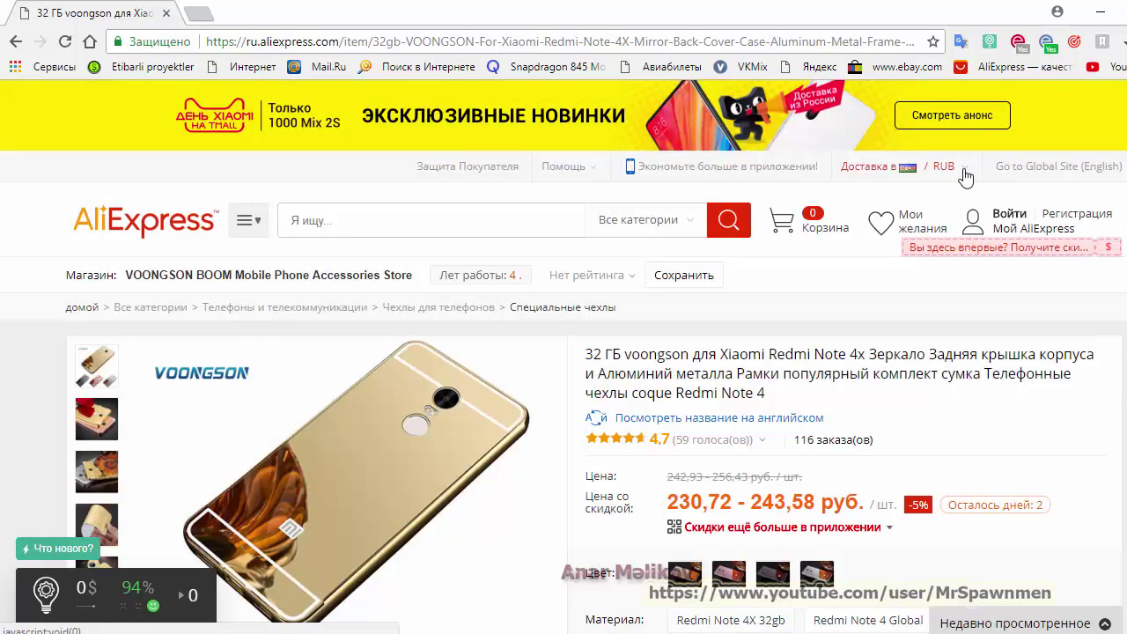
{"action": "mouse_move", "coordinate": [966, 173]}
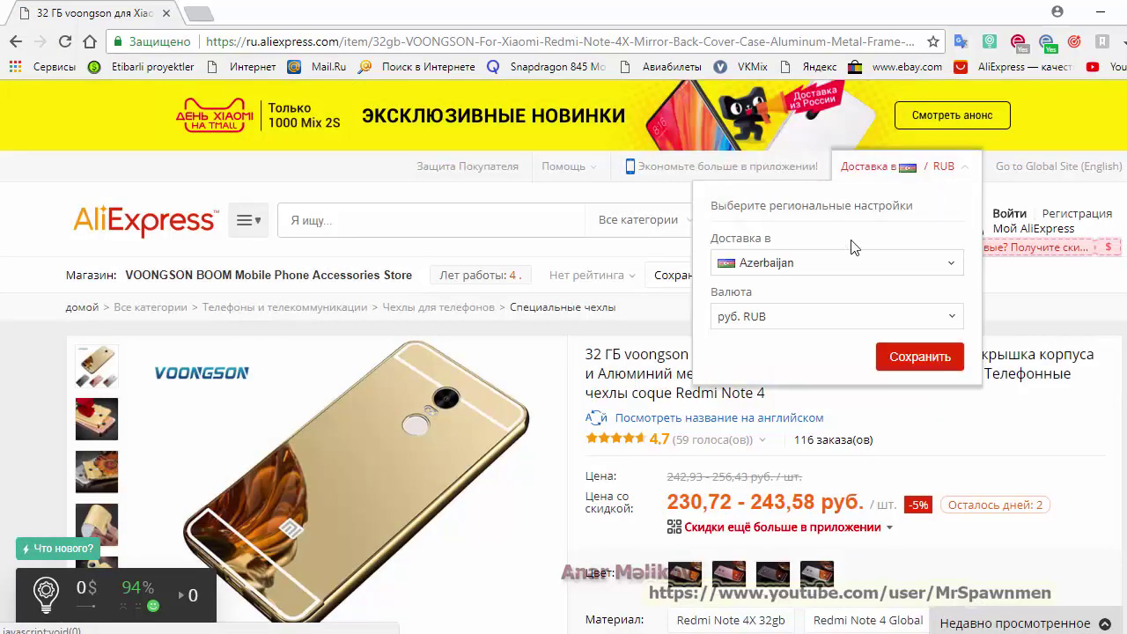
{"action": "left_click", "coordinate": [797, 328]}
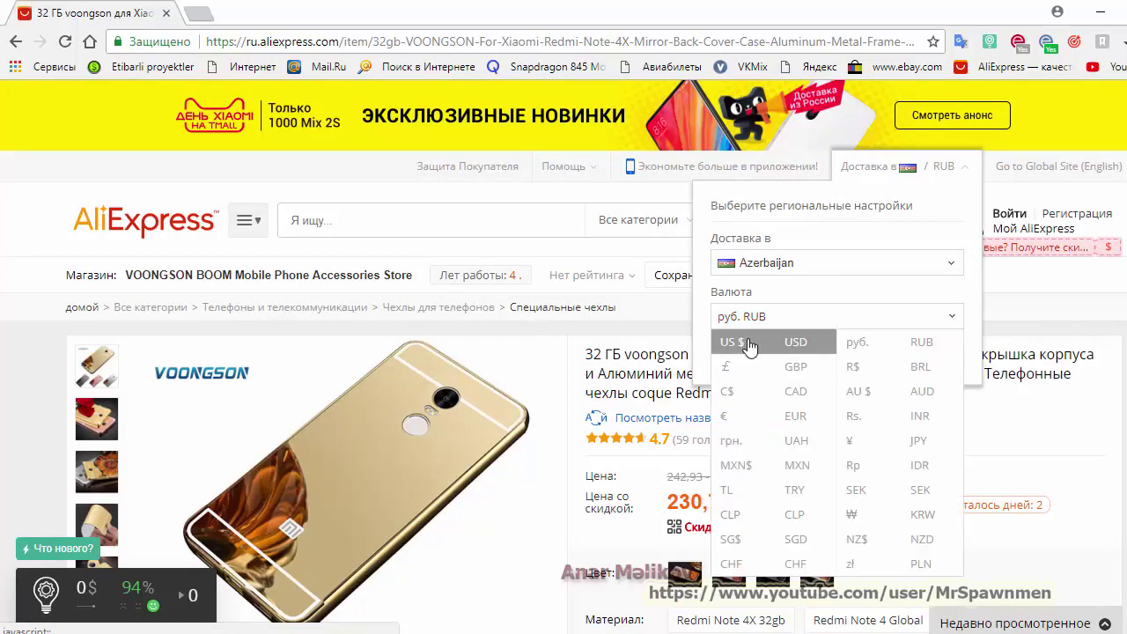
{"action": "left_click", "coordinate": [759, 341]}
{"action": "left_click", "coordinate": [921, 364]}
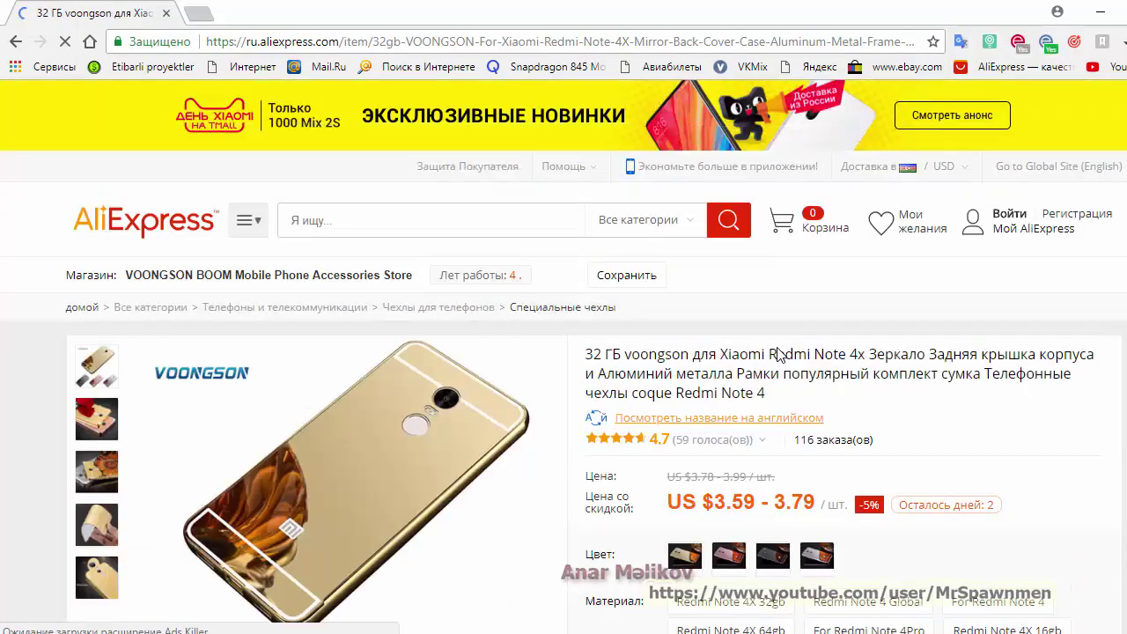
Step: Review the phone case's dollar price, colour and model options, and delivery details
{"action": "scroll", "coordinate": [777, 353], "scroll_direction": "down", "scroll_amount": 1}
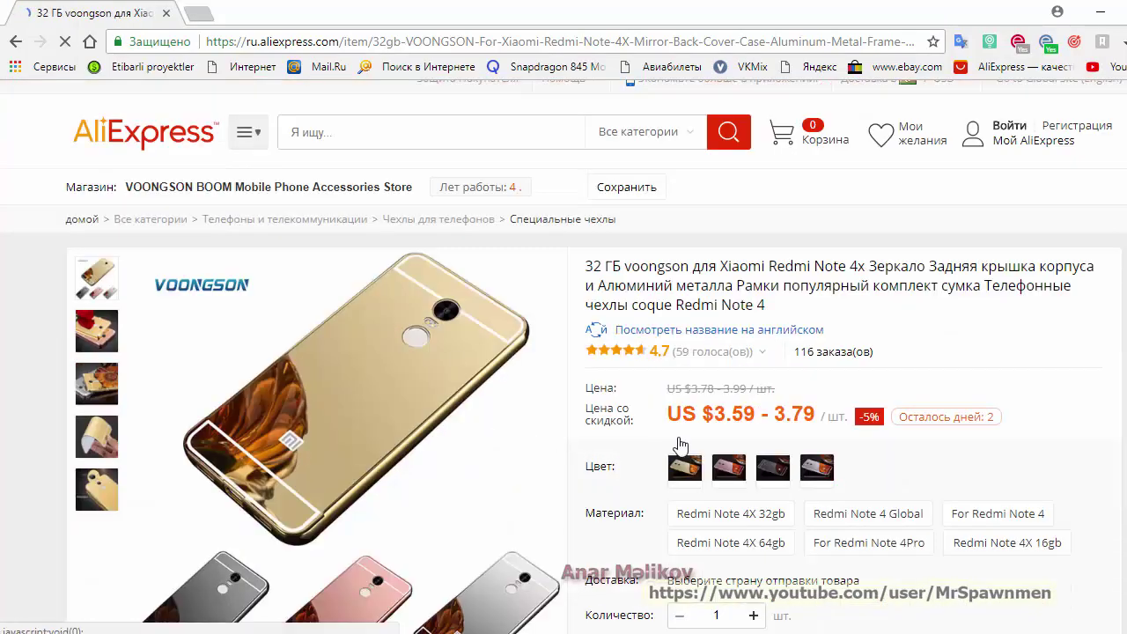
{"action": "scroll", "coordinate": [722, 431], "scroll_direction": "down", "scroll_amount": 2}
{"action": "left_click", "coordinate": [736, 344]}
{"action": "left_click", "coordinate": [907, 345]}
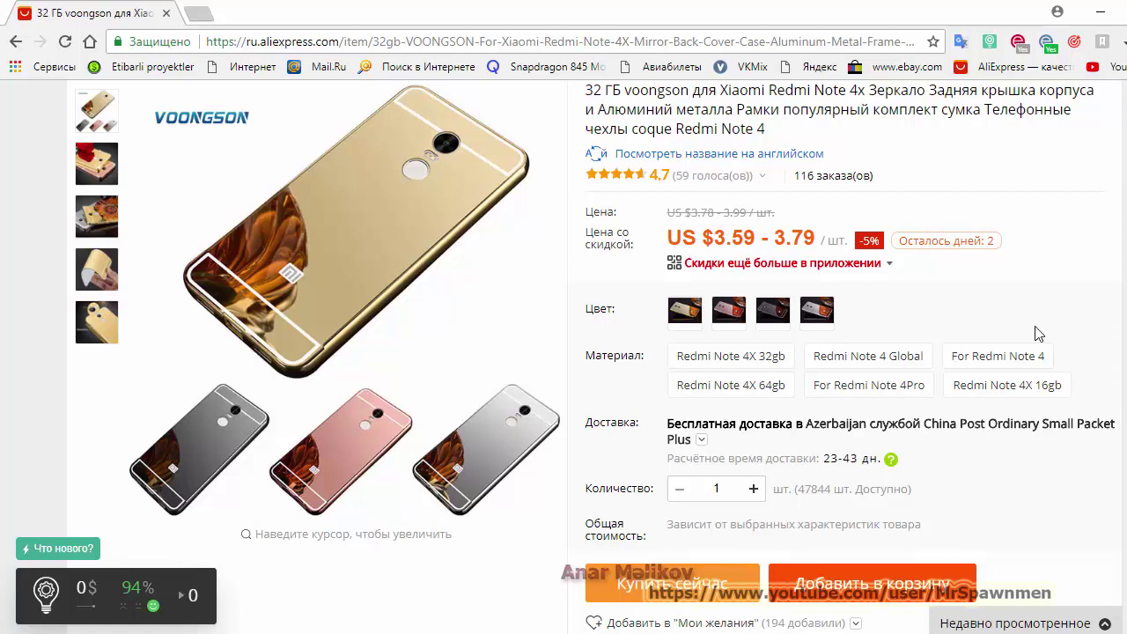
Step: Go to the AliExpress home page, check its address and look through the product offers
{"action": "scroll", "coordinate": [976, 320], "scroll_direction": "up", "scroll_amount": 2}
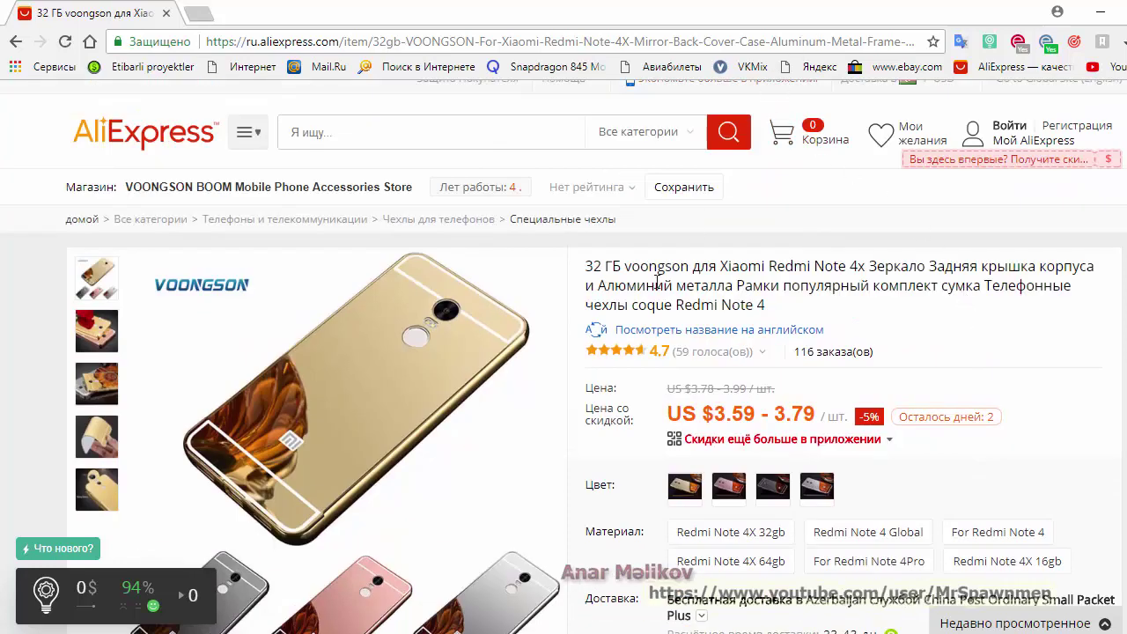
{"action": "left_click", "coordinate": [136, 144]}
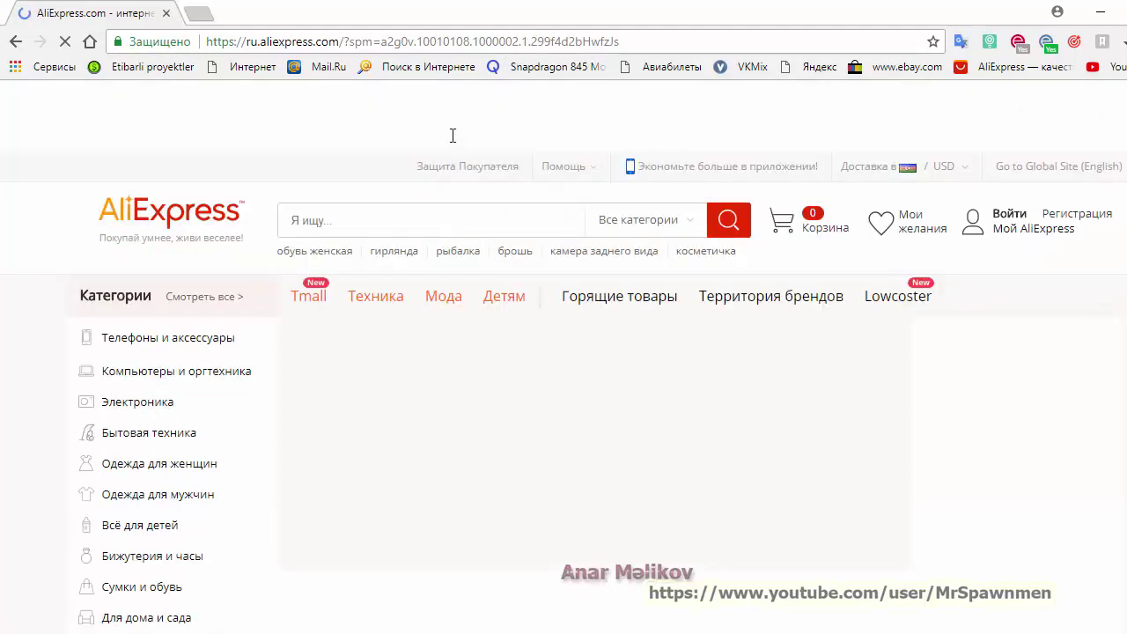
{"action": "left_click", "coordinate": [435, 41]}
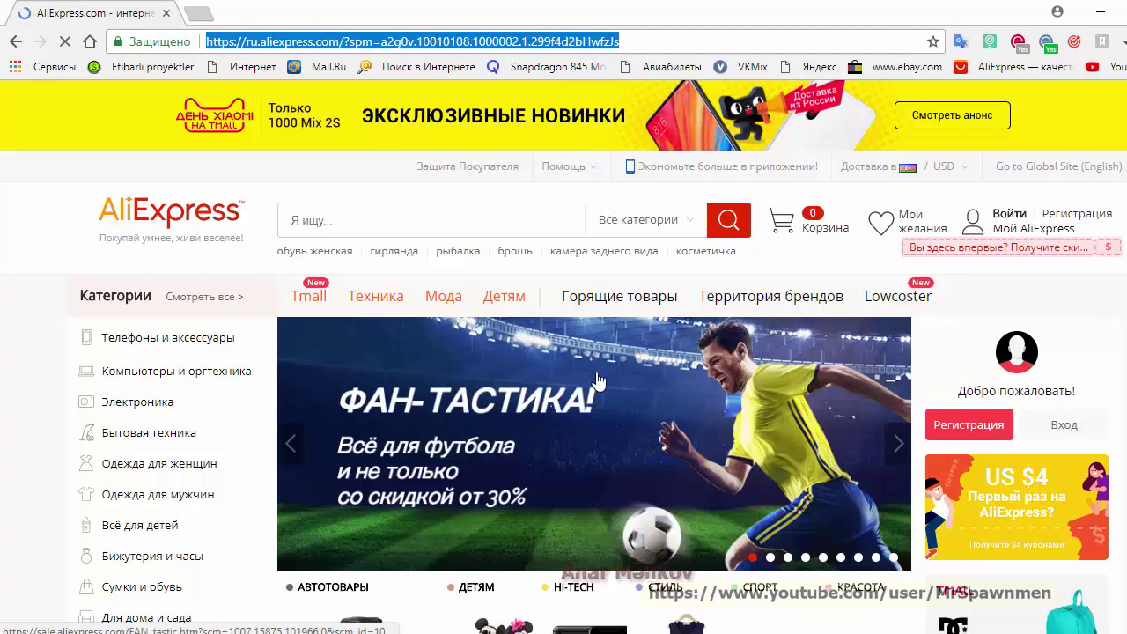
{"action": "scroll", "coordinate": [597, 380], "scroll_direction": "down", "scroll_amount": 8}
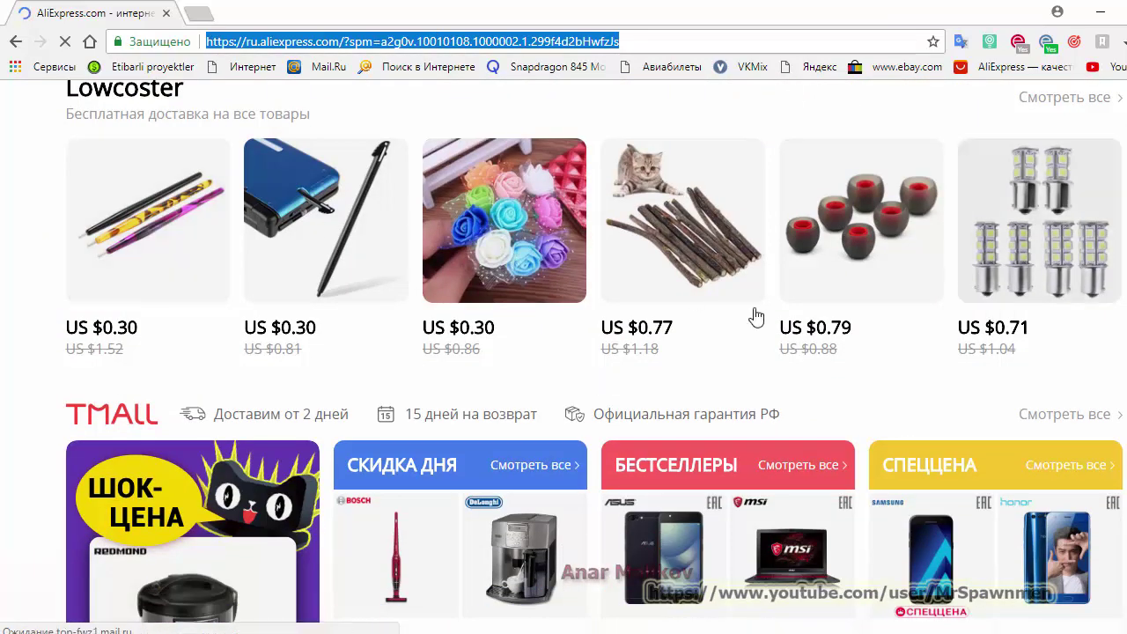
Step: Return to Opera, close the link code dialog and check the phone case's cashback and affiliate eligibility with the ePN extension
{"action": "left_click", "coordinate": [1115, 16]}
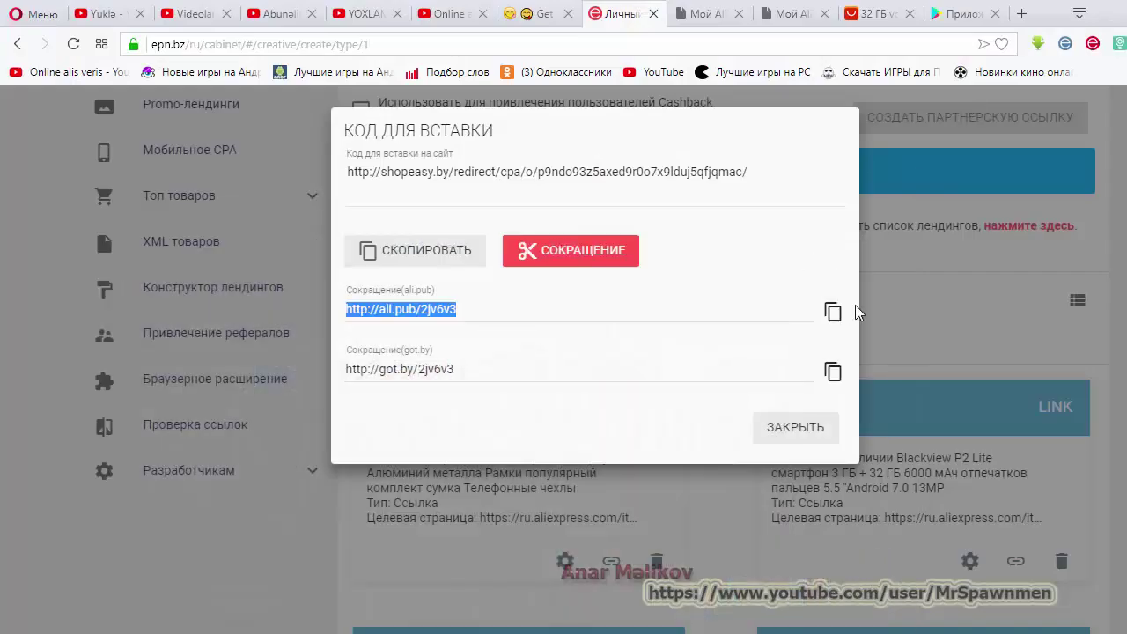
{"action": "left_click", "coordinate": [966, 251]}
{"action": "left_click", "coordinate": [878, 14]}
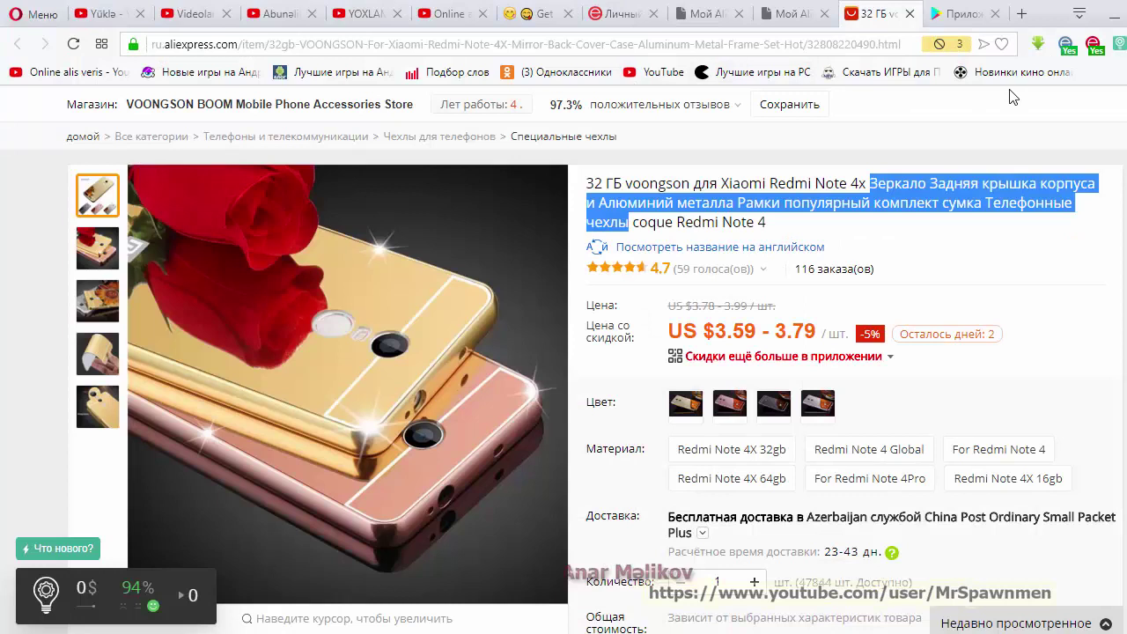
{"action": "left_click", "coordinate": [1092, 49]}
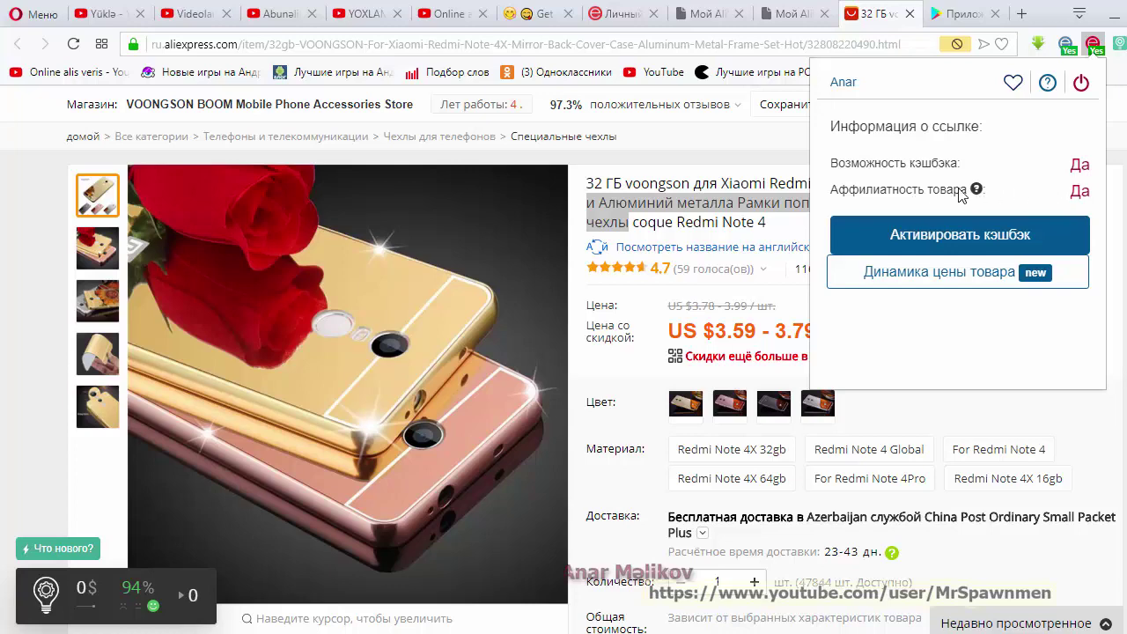
{"action": "left_click", "coordinate": [753, 161]}
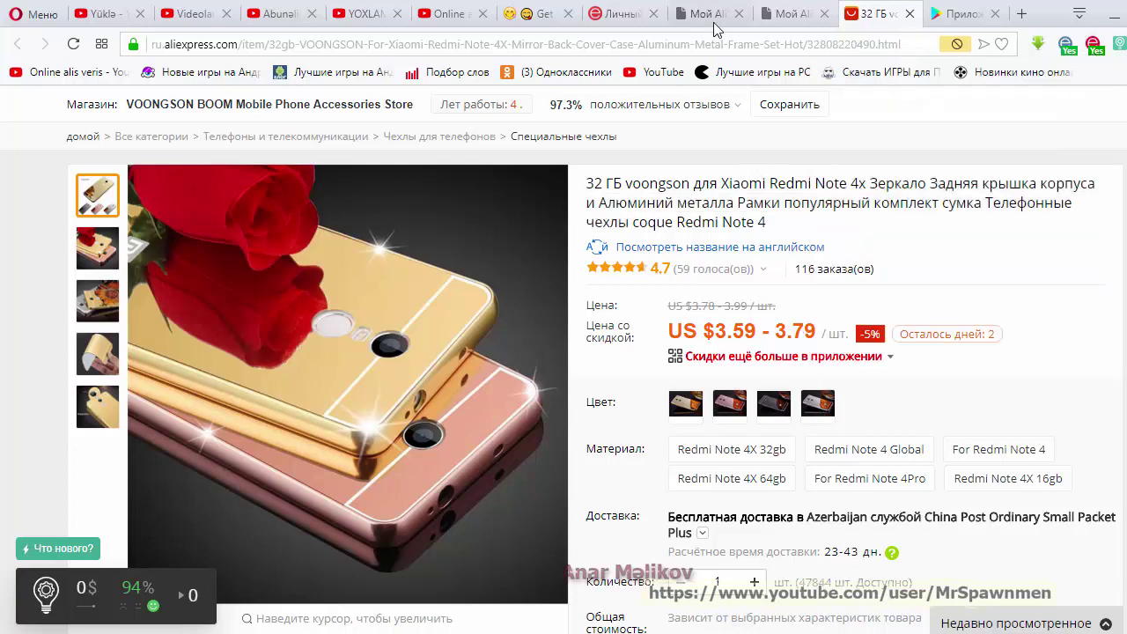
Step: View the referral programme types offered for the Cashback ePN option in the partner link form, and close without choosing one
{"action": "left_click", "coordinate": [627, 14]}
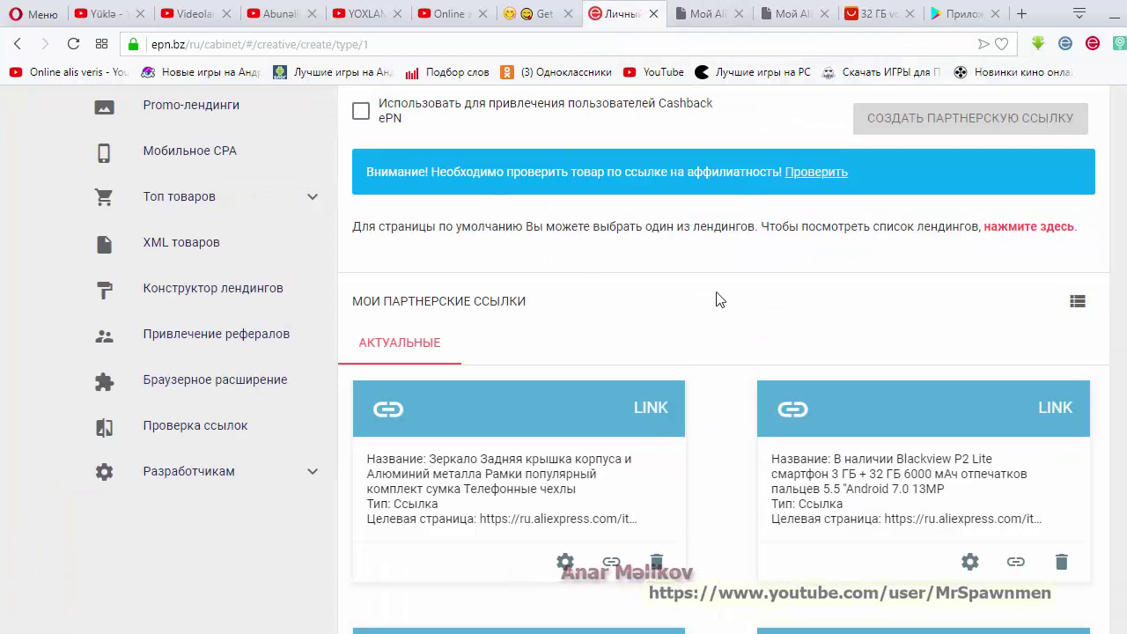
{"action": "scroll", "coordinate": [717, 299], "scroll_direction": "up", "scroll_amount": 3}
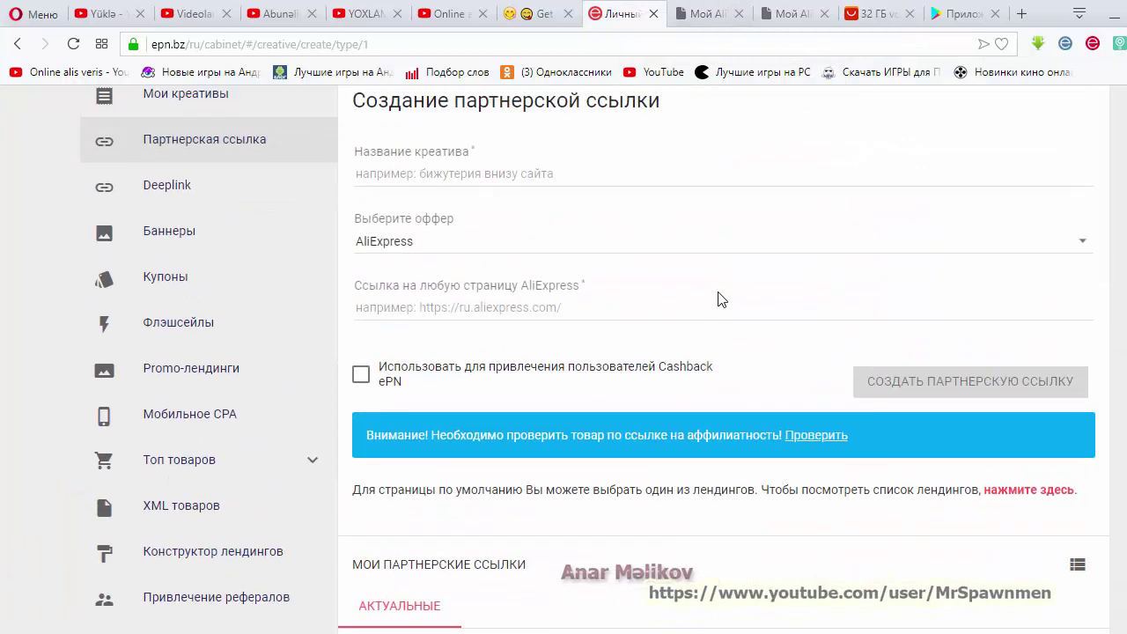
{"action": "left_click", "coordinate": [362, 377]}
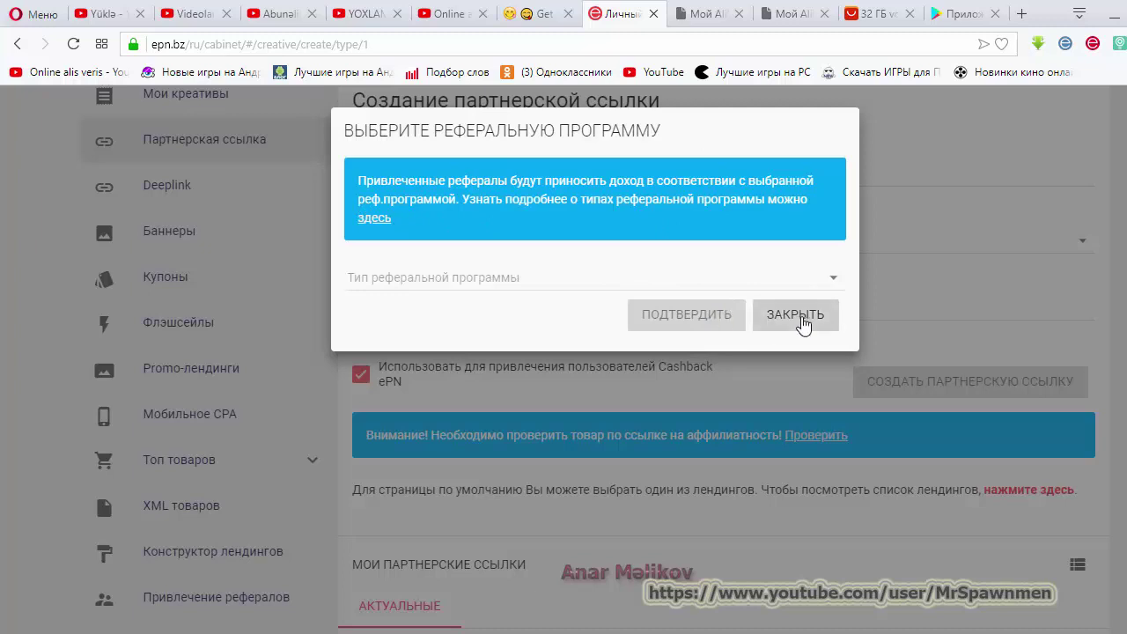
{"action": "left_click", "coordinate": [833, 282]}
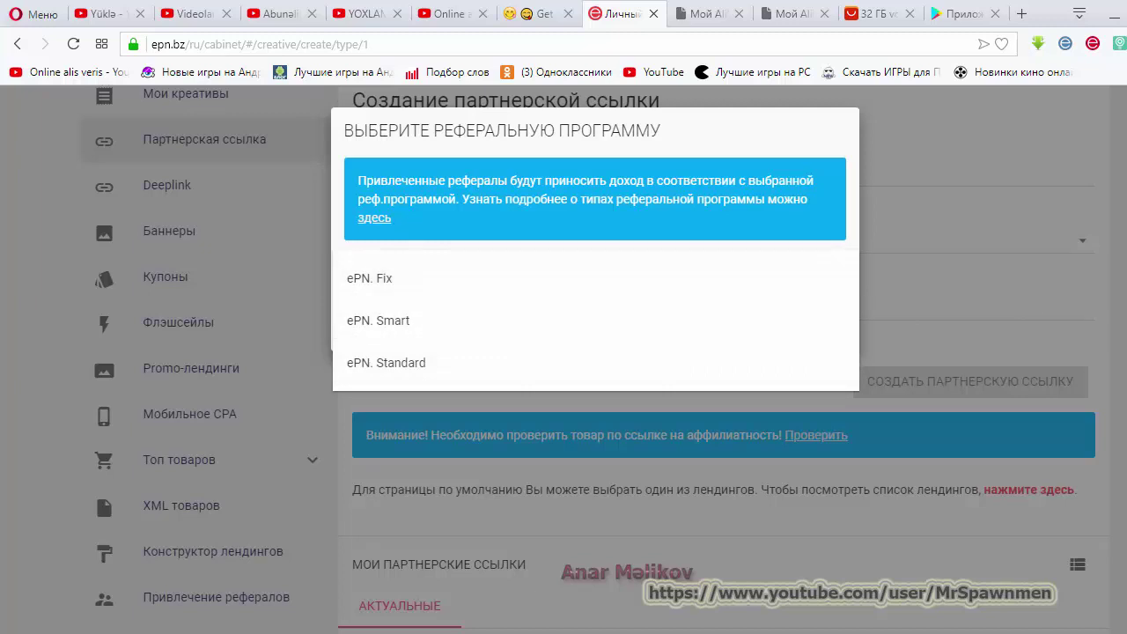
{"action": "left_click", "coordinate": [856, 181]}
{"action": "left_click", "coordinate": [803, 314]}
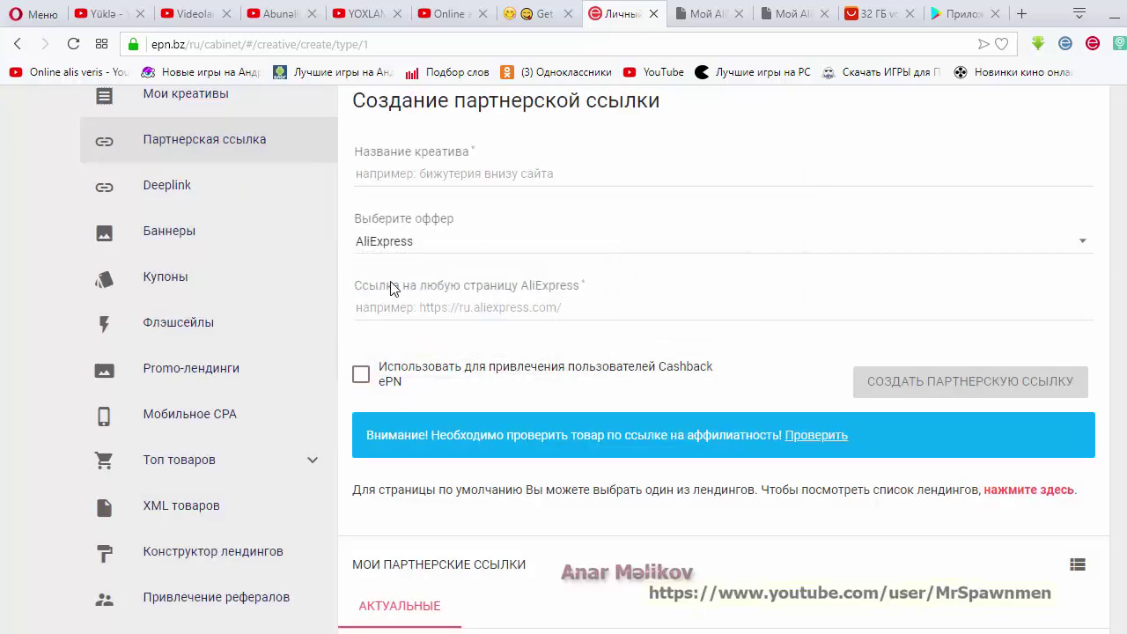
Step: Open the "Привлечение рефералов" page in the ePN cabinet
{"action": "scroll", "coordinate": [183, 445], "scroll_direction": "down", "scroll_amount": 1}
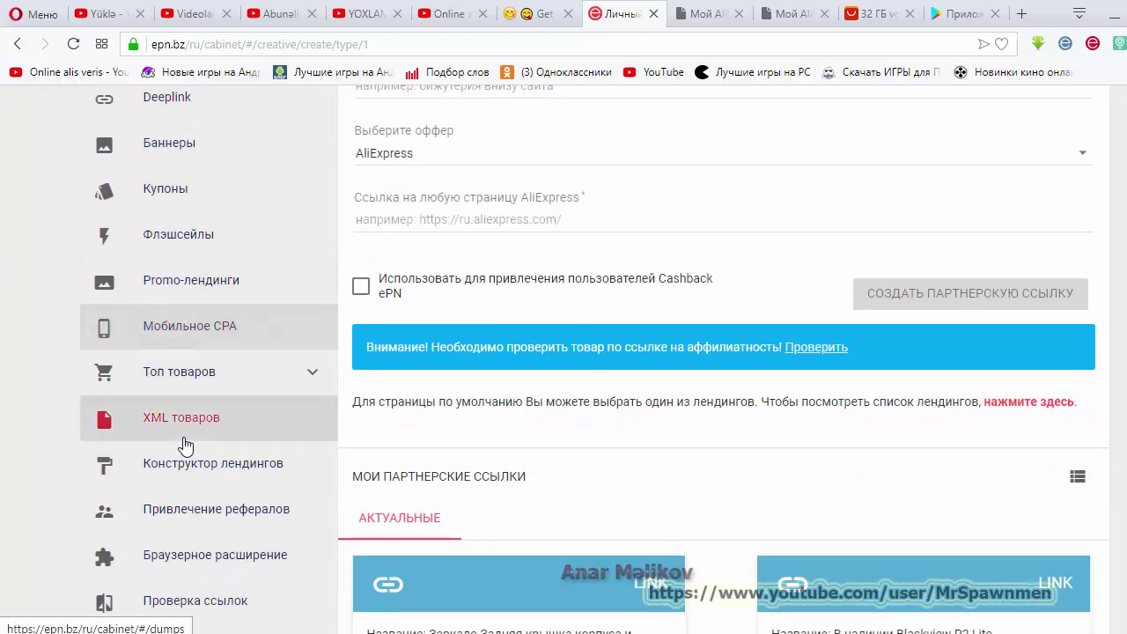
{"action": "scroll", "coordinate": [185, 445], "scroll_direction": "down", "scroll_amount": 2}
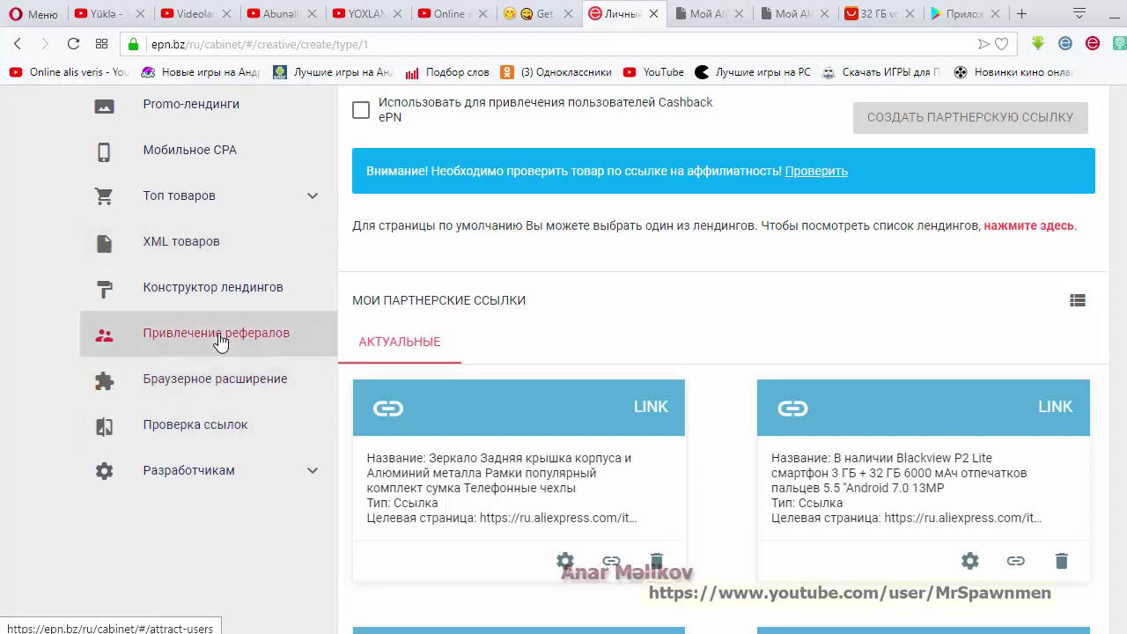
{"action": "left_click", "coordinate": [220, 342]}
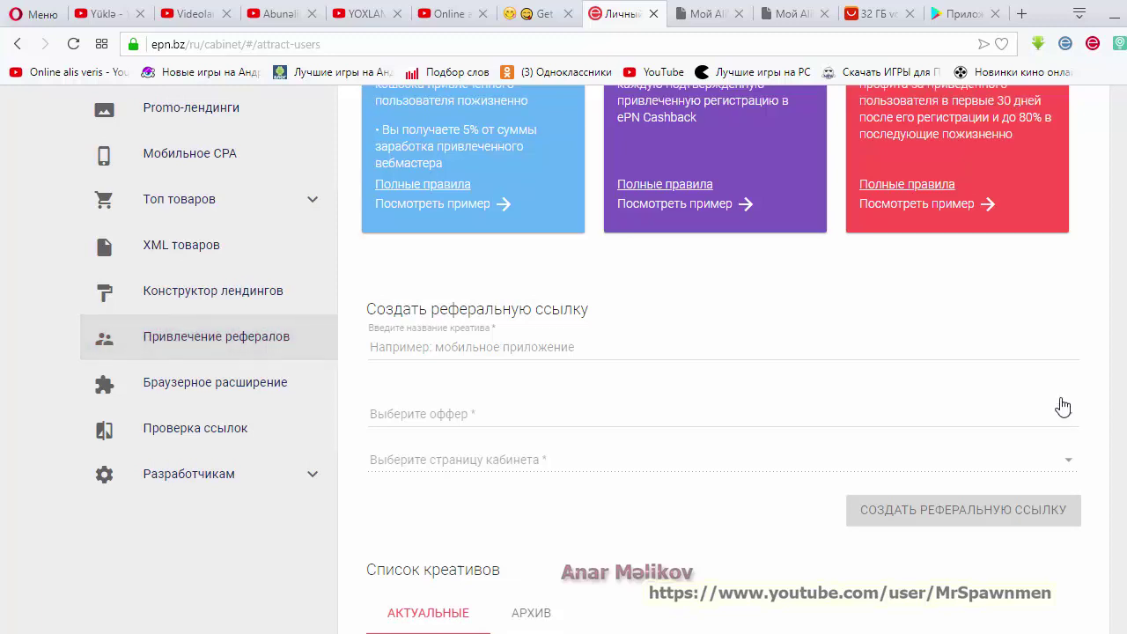
Step: Compare the terms of the ePN. Standard, ePN. Fix and ePN. Smart referral programmes and open the ePN. Smart example
{"action": "scroll", "coordinate": [1065, 406], "scroll_direction": "up", "scroll_amount": 2}
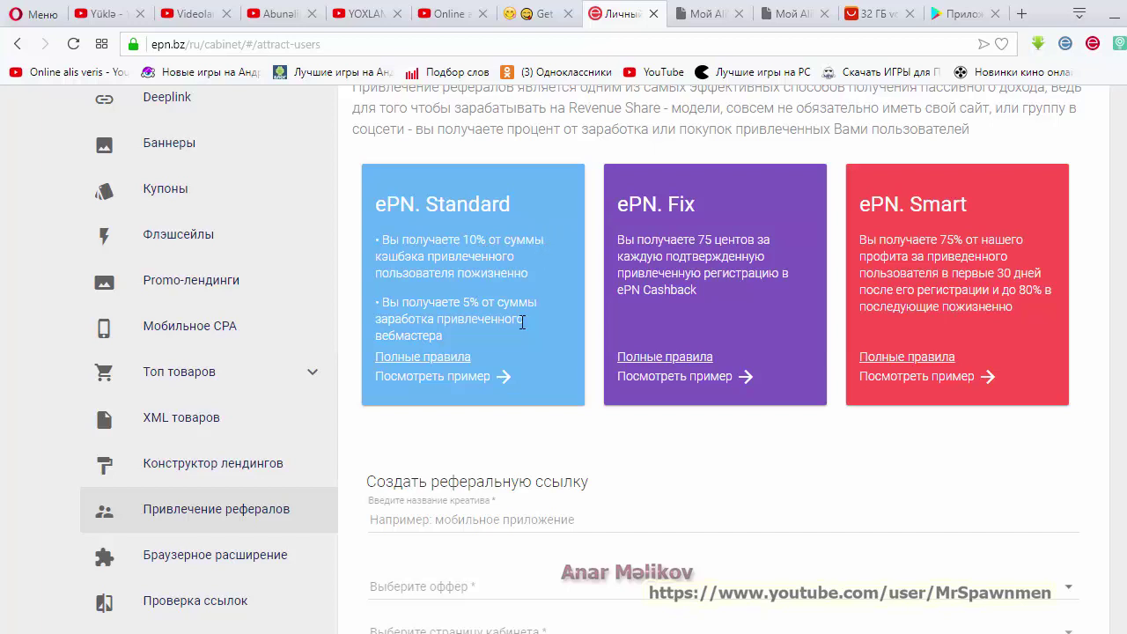
{"action": "scroll", "coordinate": [1116, 219], "scroll_direction": "up", "scroll_amount": 2}
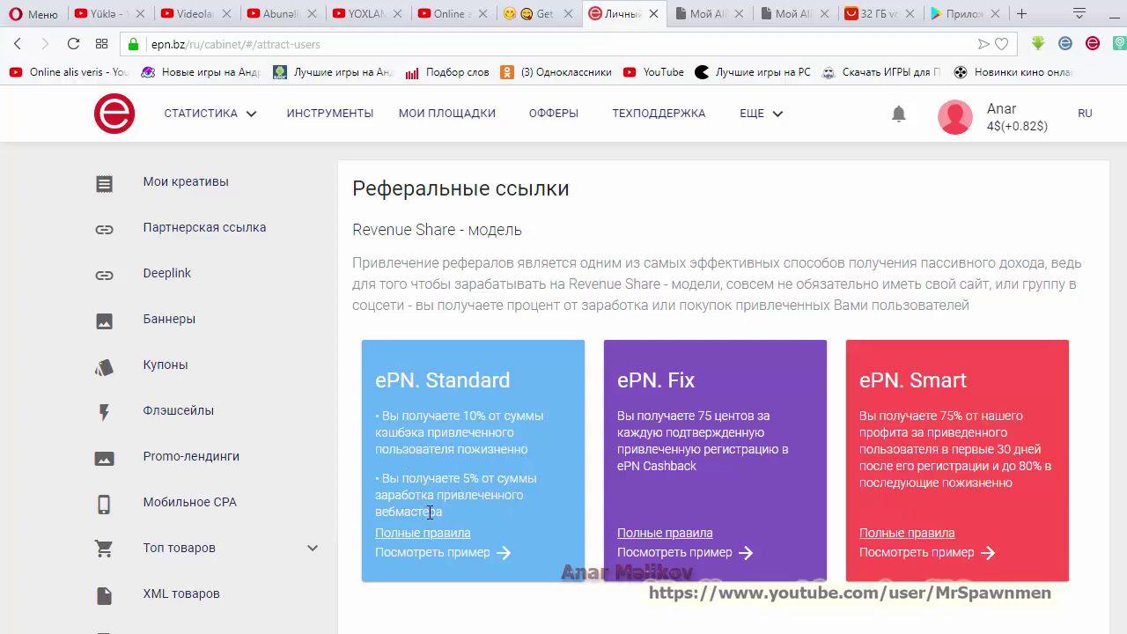
{"action": "scroll", "coordinate": [568, 467], "scroll_direction": "down", "scroll_amount": 1}
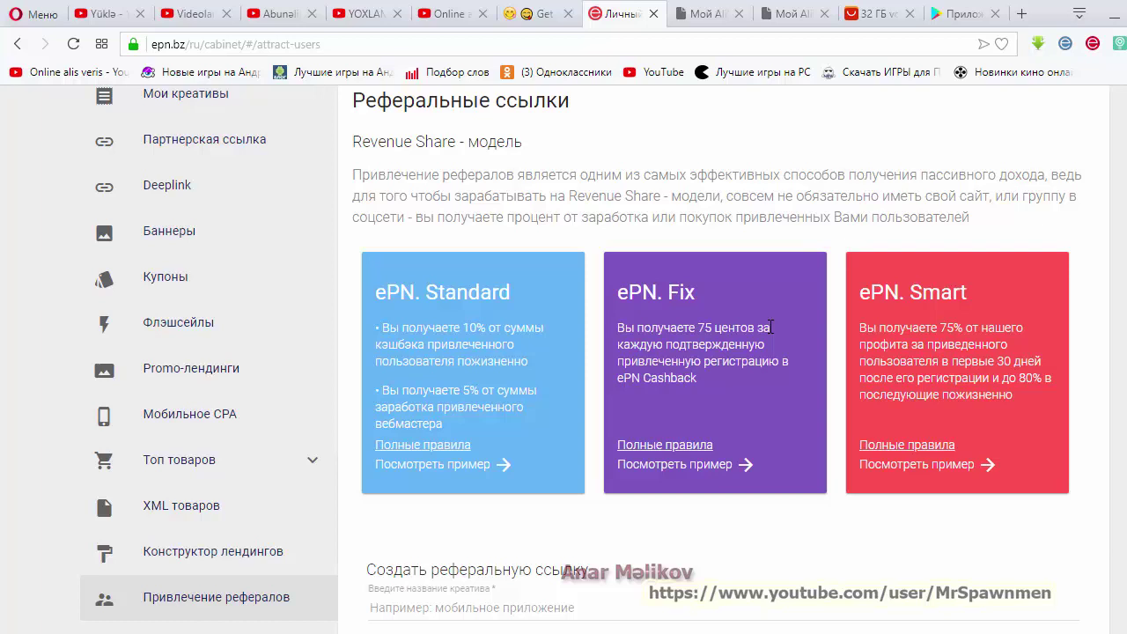
{"action": "scroll", "coordinate": [771, 327], "scroll_direction": "up", "scroll_amount": 1}
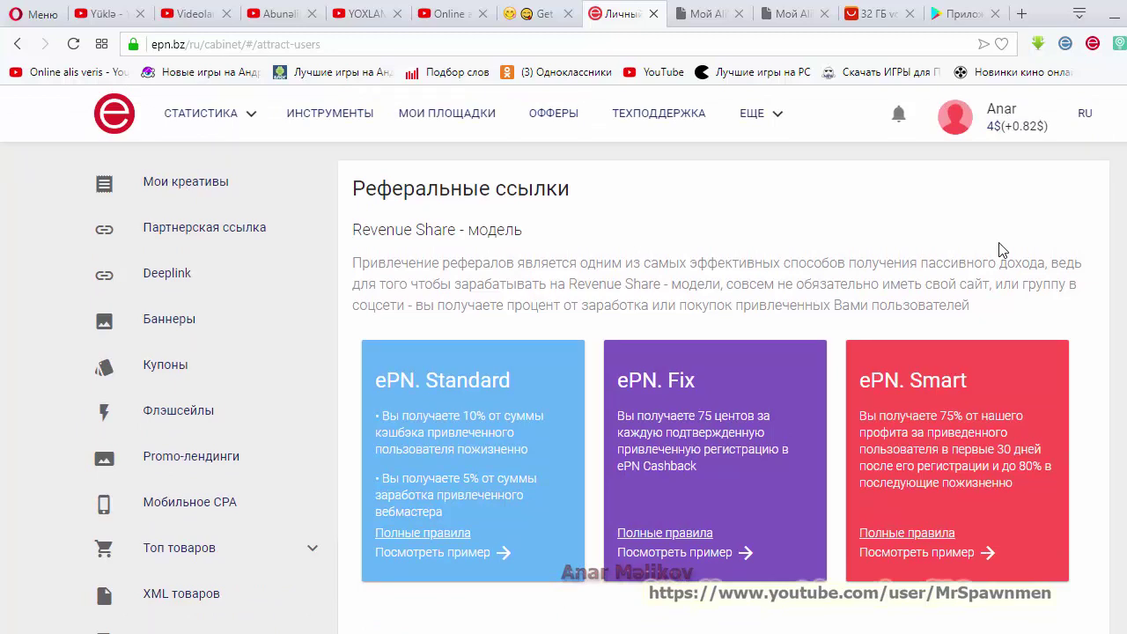
{"action": "scroll", "coordinate": [1001, 250], "scroll_direction": "down", "scroll_amount": 2}
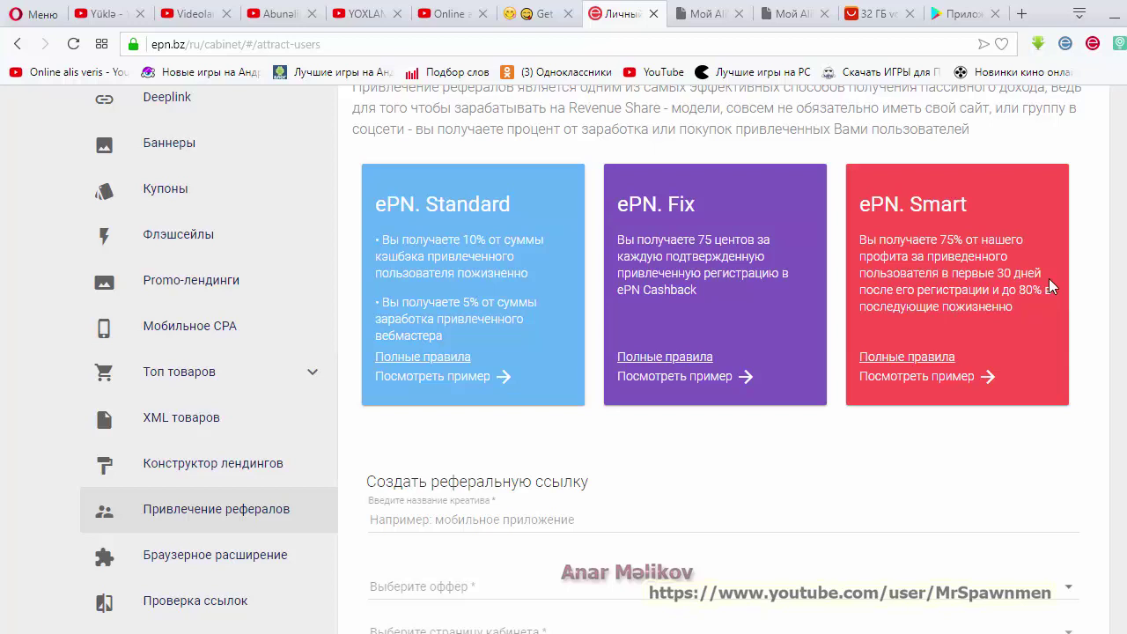
{"action": "left_click", "coordinate": [916, 376]}
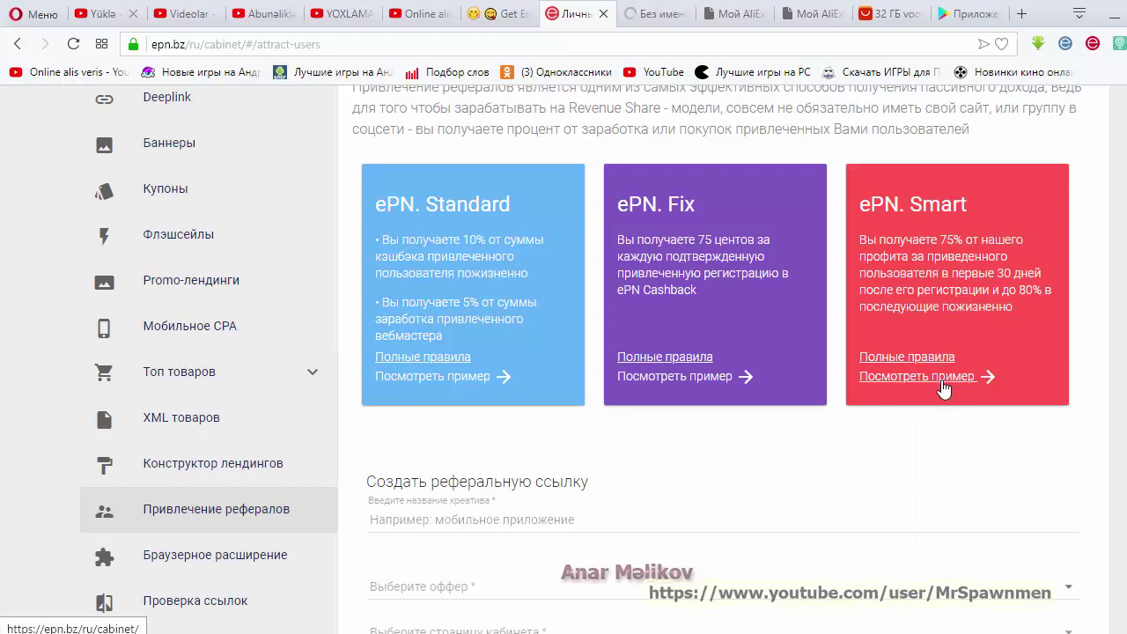
Step: Switch to the separate ePN cabinet tab and look through the link and deeplink creatives listed under "Мои креативы"
{"action": "left_click", "coordinate": [652, 13]}
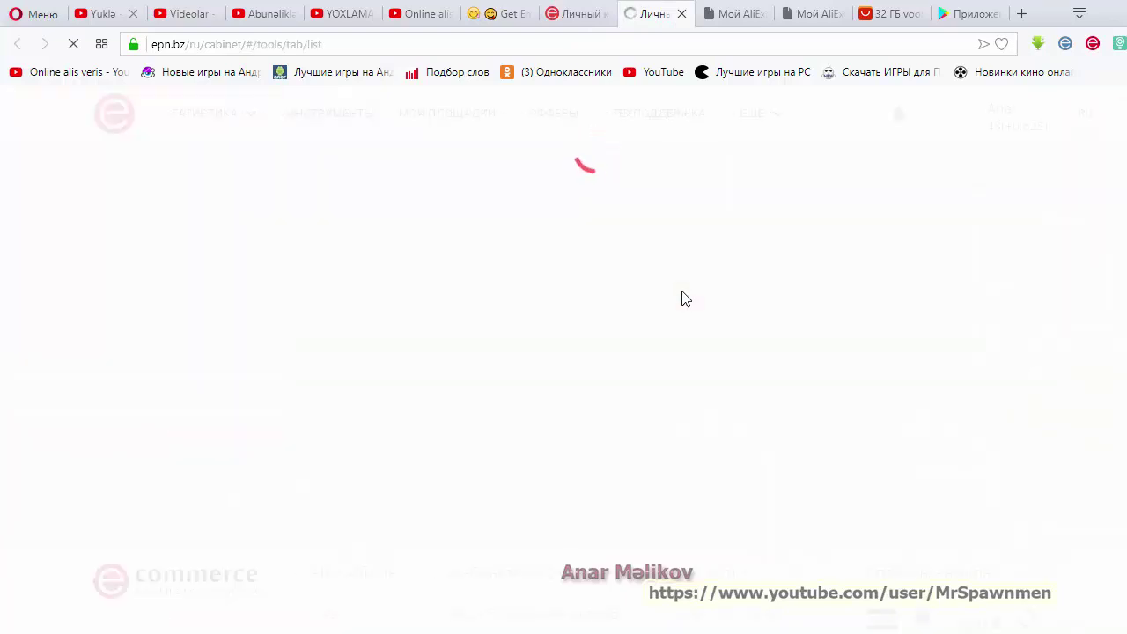
{"action": "left_click", "coordinate": [584, 20]}
{"action": "scroll", "coordinate": [700, 329], "scroll_direction": "down", "scroll_amount": 3}
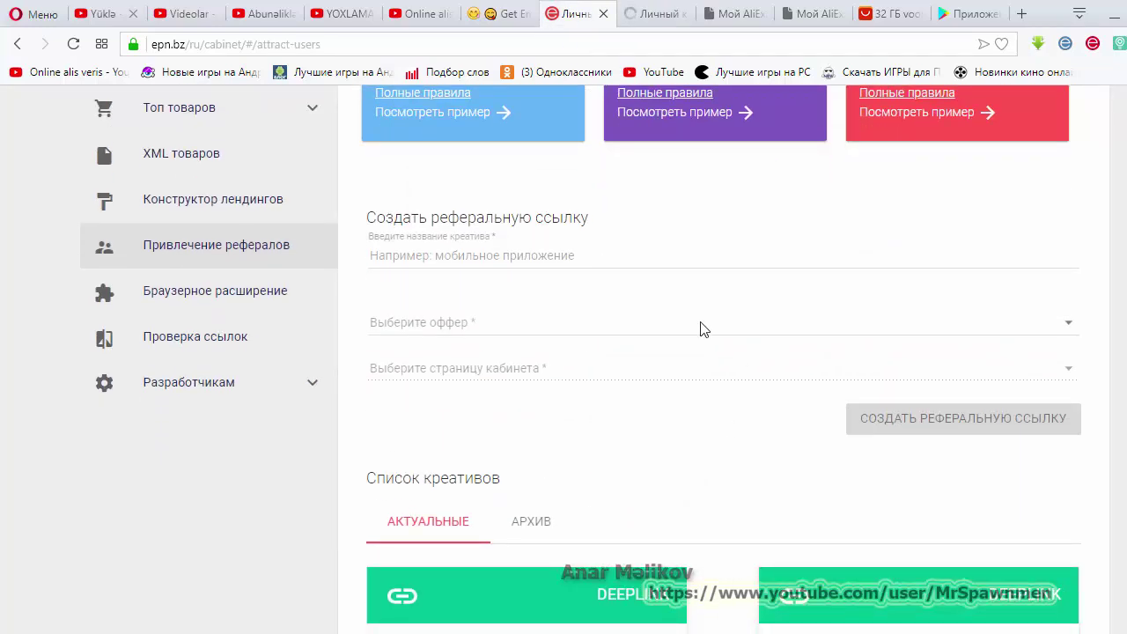
{"action": "scroll", "coordinate": [717, 364], "scroll_direction": "up", "scroll_amount": 3}
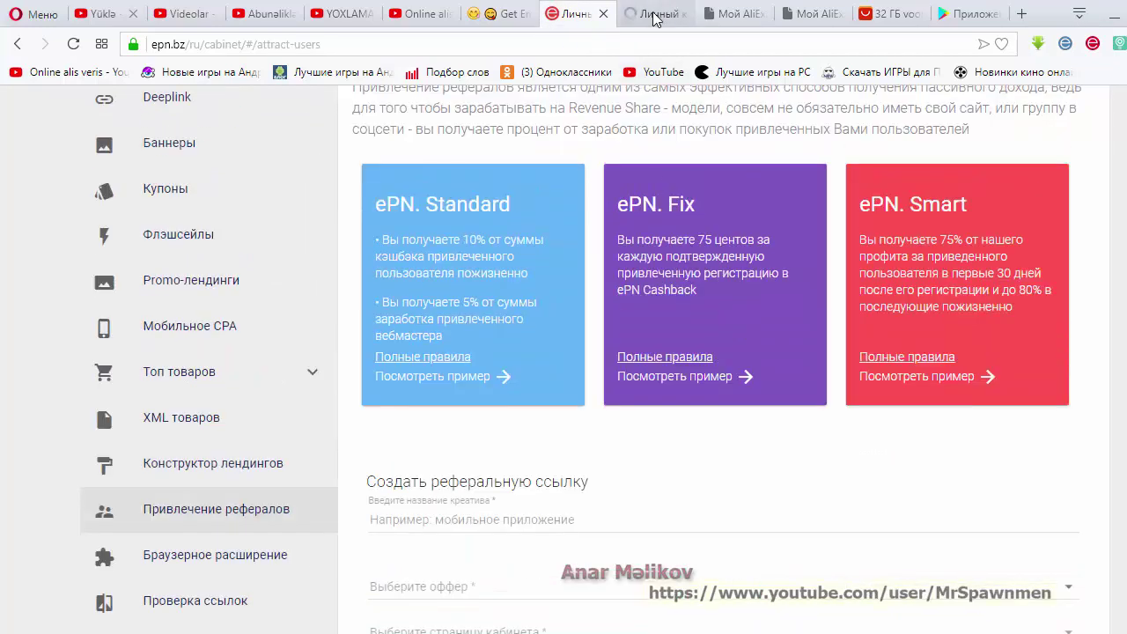
{"action": "left_click", "coordinate": [653, 19]}
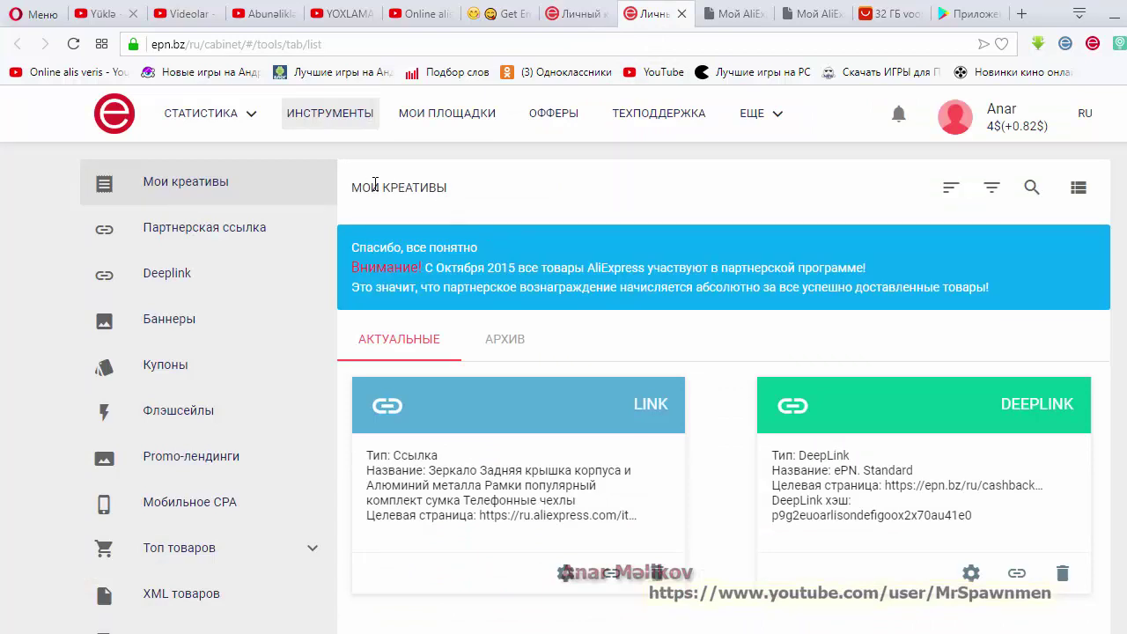
{"action": "scroll", "coordinate": [718, 293], "scroll_direction": "down", "scroll_amount": 10}
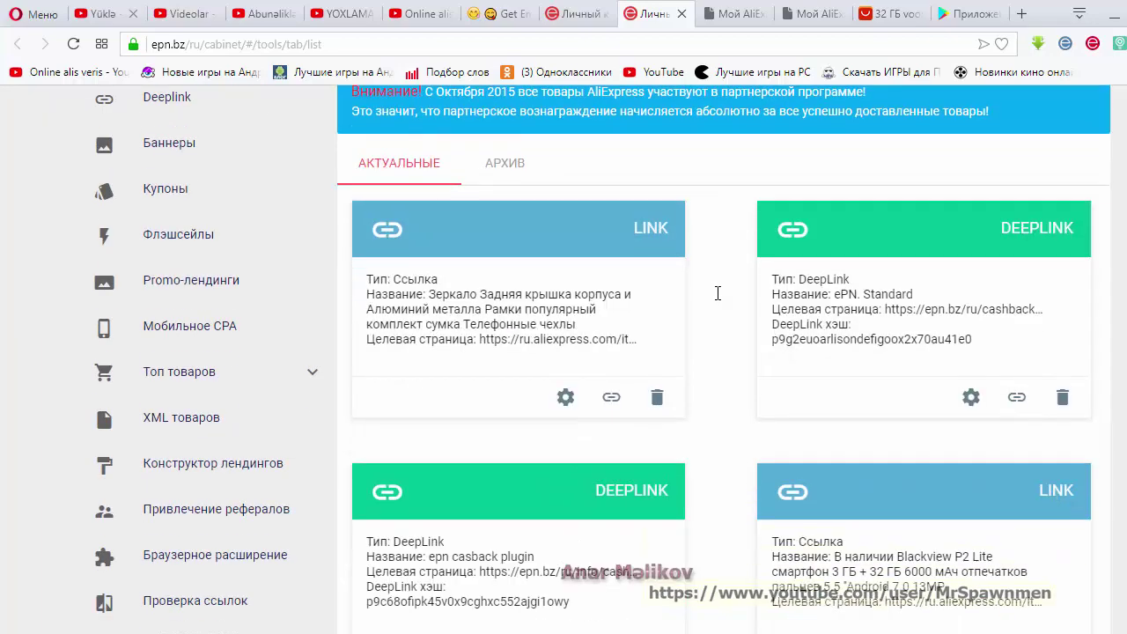
{"action": "scroll", "coordinate": [717, 301], "scroll_direction": "up", "scroll_amount": 10}
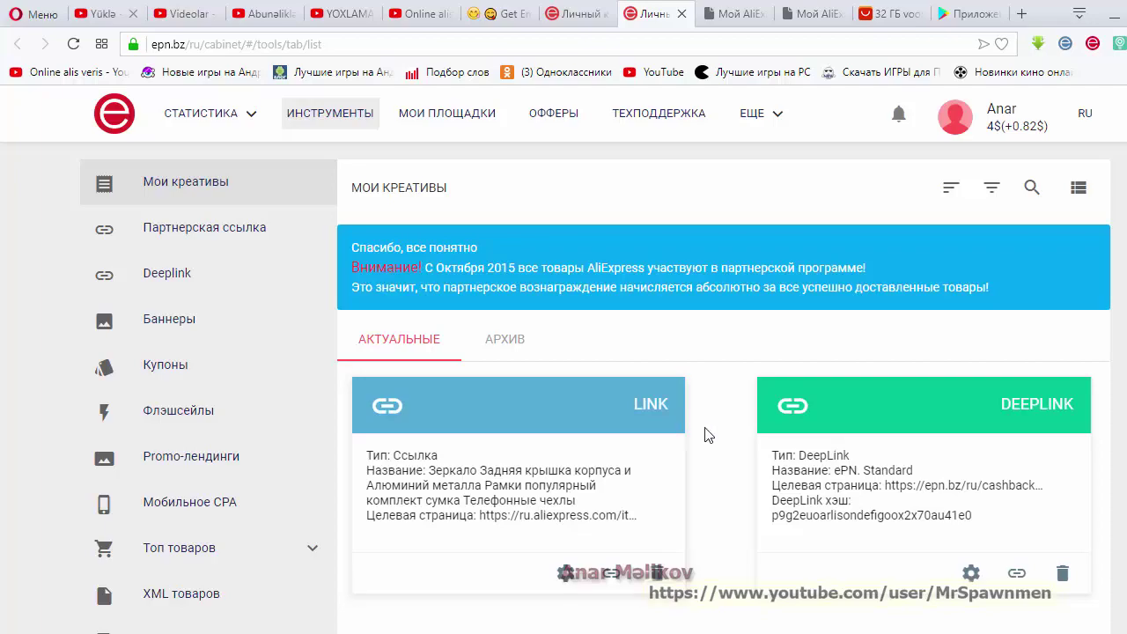
{"action": "scroll", "coordinate": [707, 433], "scroll_direction": "down", "scroll_amount": 2}
{"action": "scroll", "coordinate": [674, 355], "scroll_direction": "down", "scroll_amount": 12}
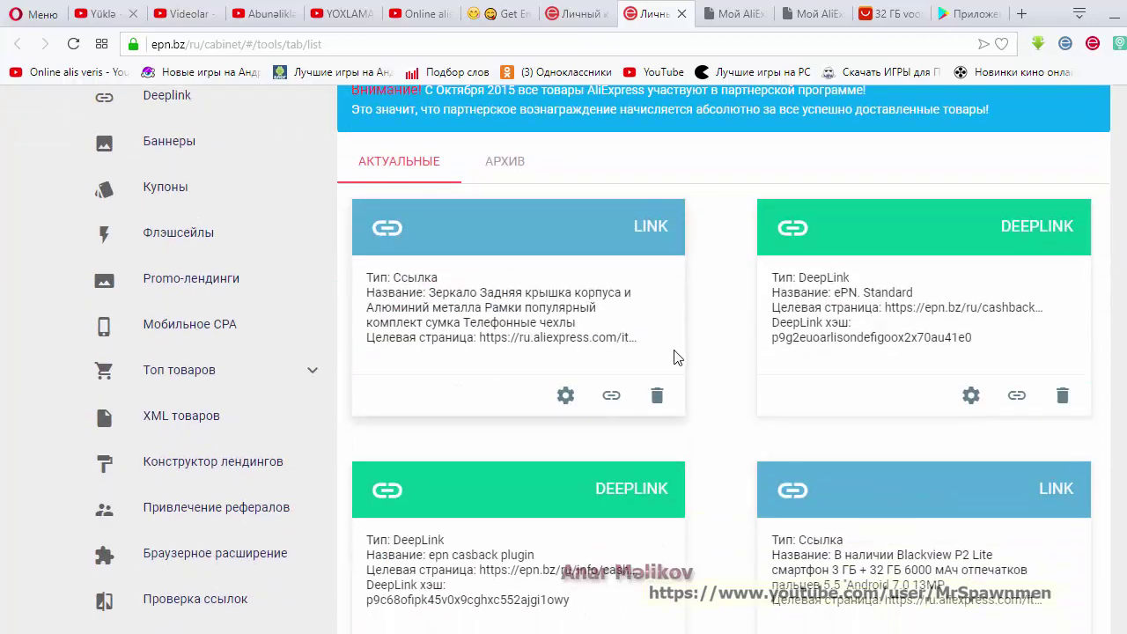
{"action": "scroll", "coordinate": [674, 355], "scroll_direction": "down", "scroll_amount": 9}
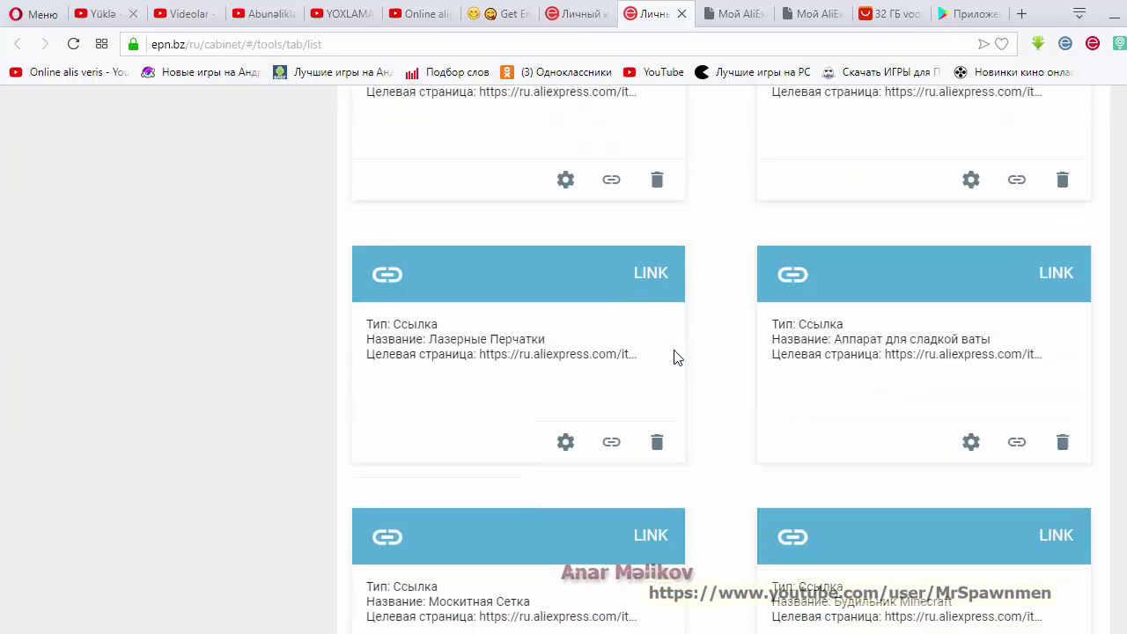
{"action": "scroll", "coordinate": [675, 355], "scroll_direction": "up", "scroll_amount": 5}
{"action": "scroll", "coordinate": [676, 357], "scroll_direction": "up", "scroll_amount": 10}
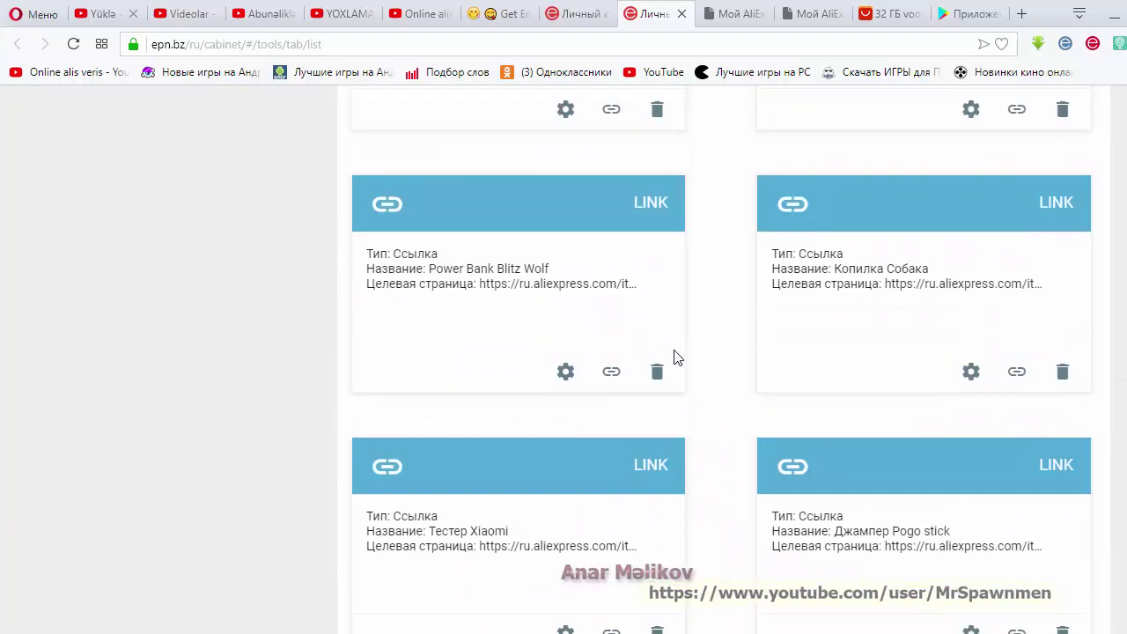
{"action": "scroll", "coordinate": [675, 356], "scroll_direction": "up", "scroll_amount": 4}
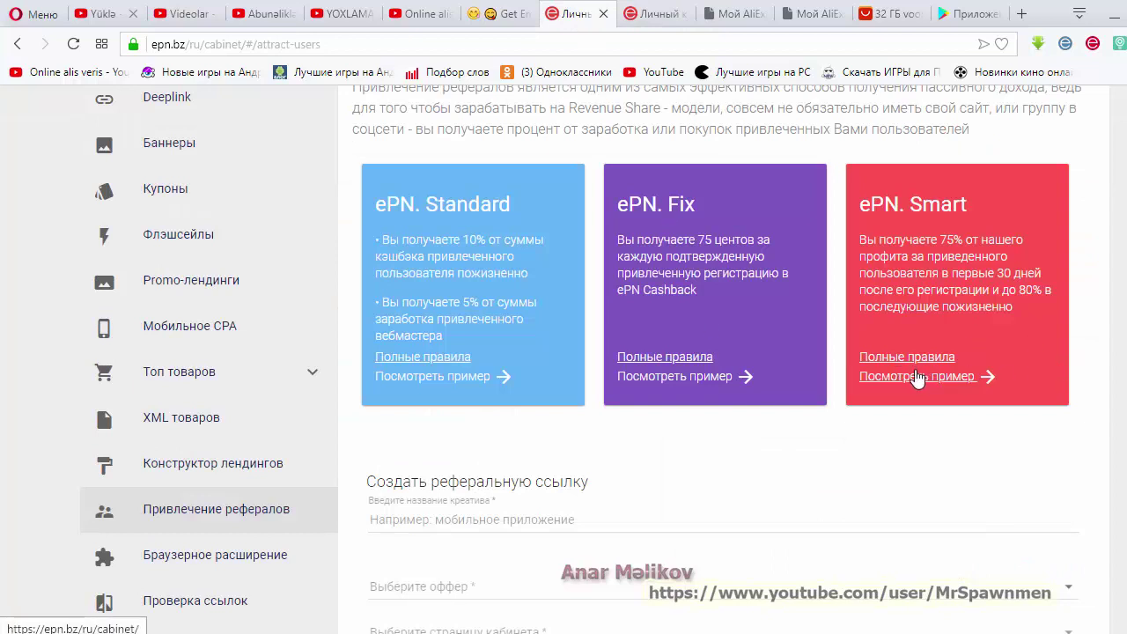
Step: In the referral link form on the "Привлечение рефералов" page, select the ePN. Fix offer and the ePN Cashback Fix page
{"action": "scroll", "coordinate": [852, 426], "scroll_direction": "down", "scroll_amount": 5}
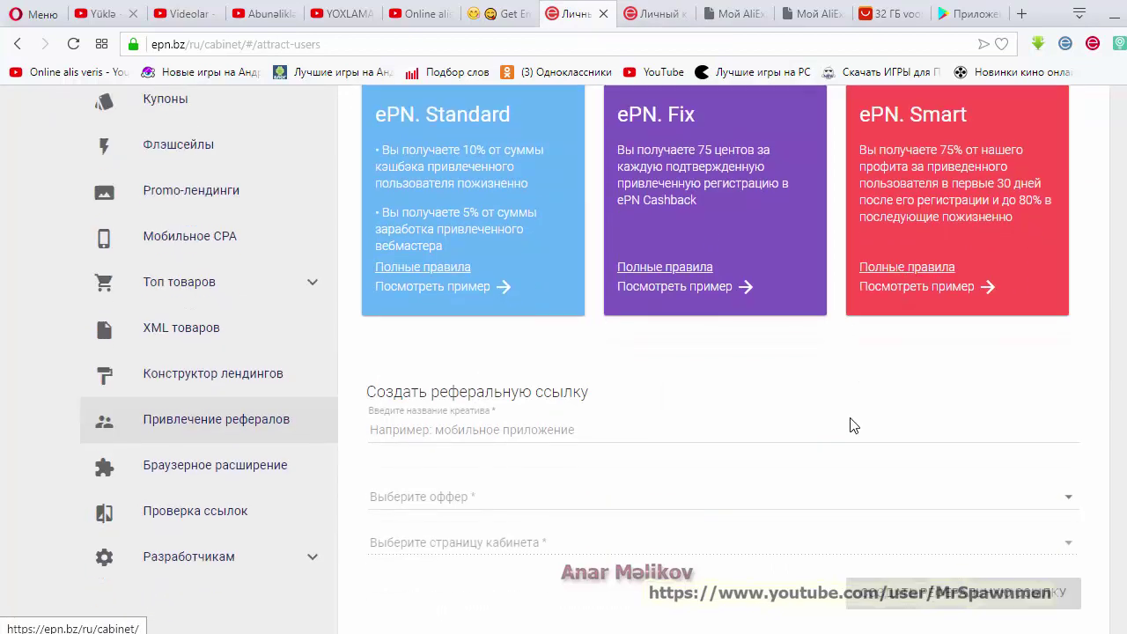
{"action": "scroll", "coordinate": [852, 426], "scroll_direction": "up", "scroll_amount": 3}
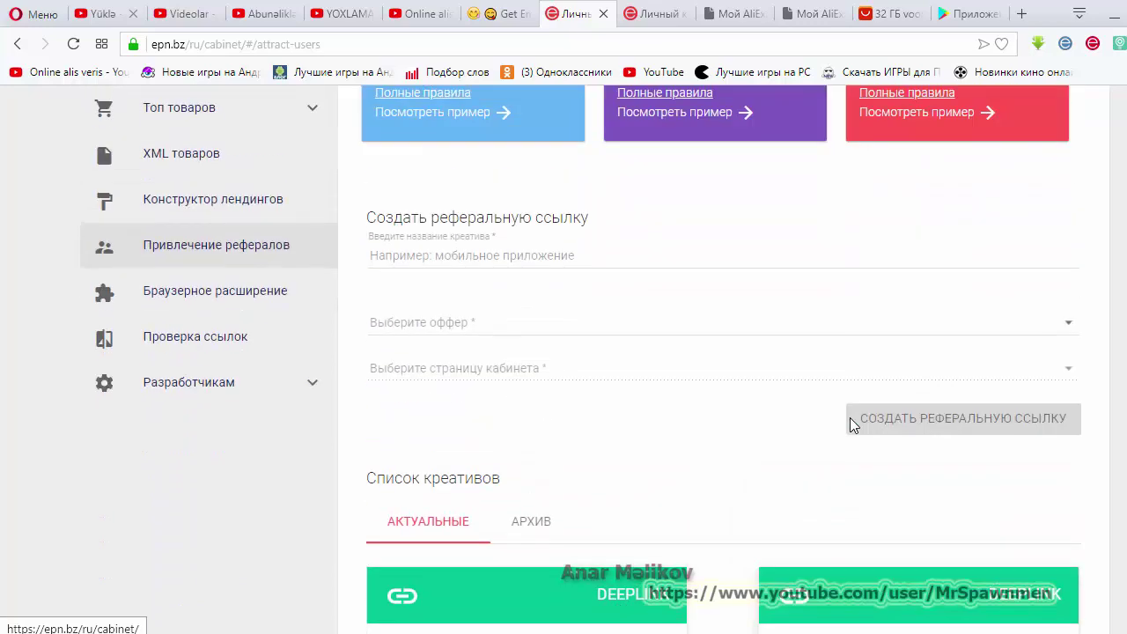
{"action": "scroll", "coordinate": [700, 437], "scroll_direction": "down", "scroll_amount": 3}
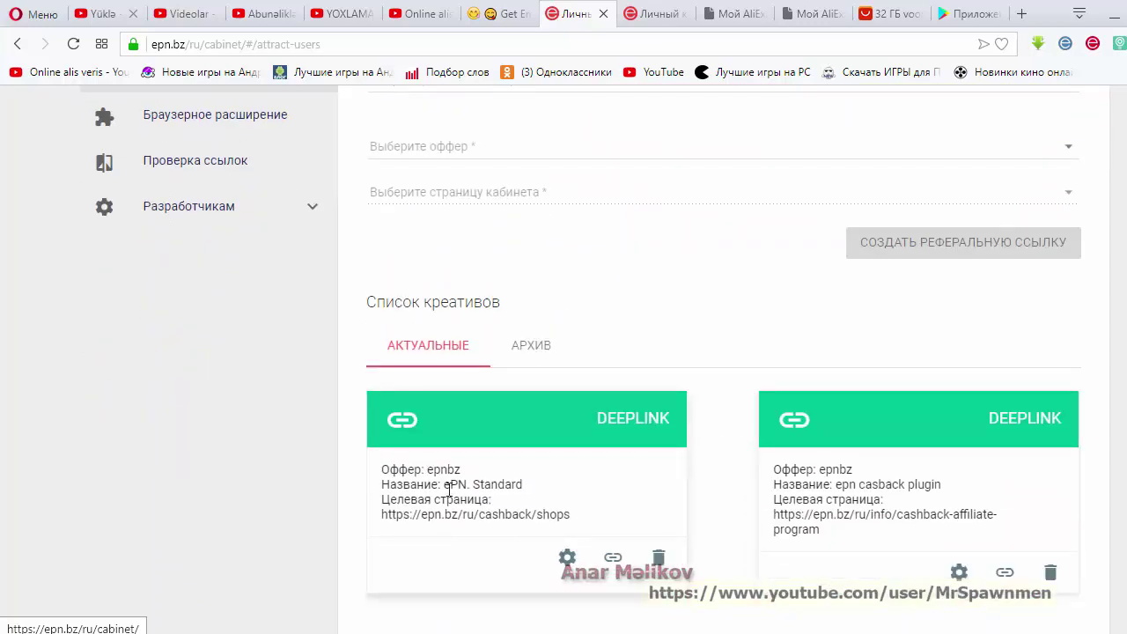
{"action": "scroll", "coordinate": [521, 486], "scroll_direction": "up", "scroll_amount": 4}
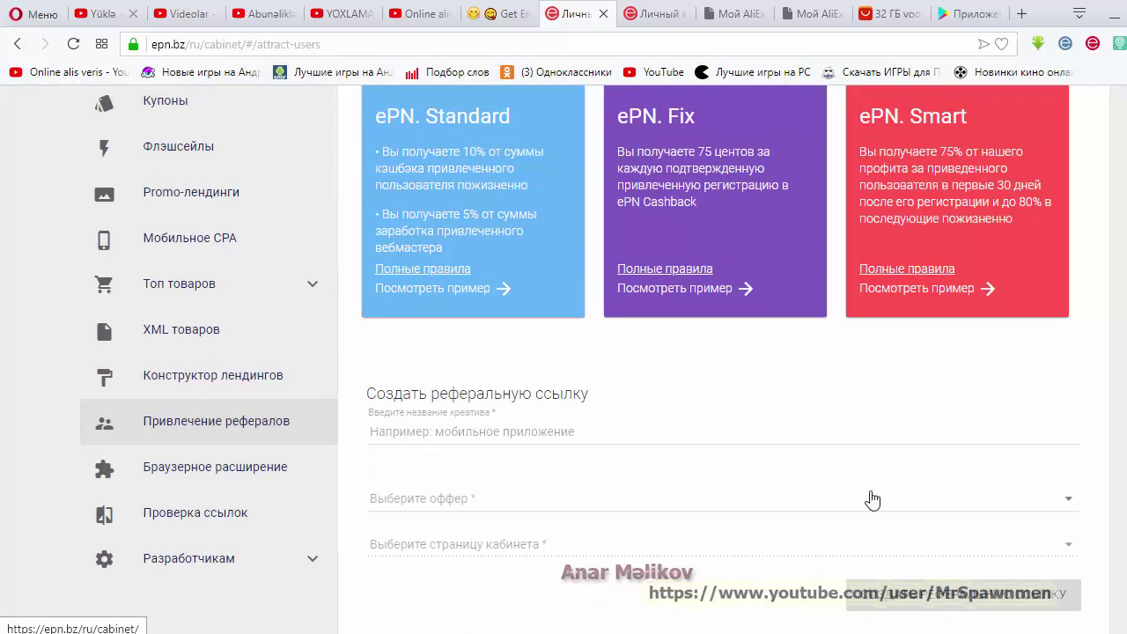
{"action": "left_click", "coordinate": [1080, 509]}
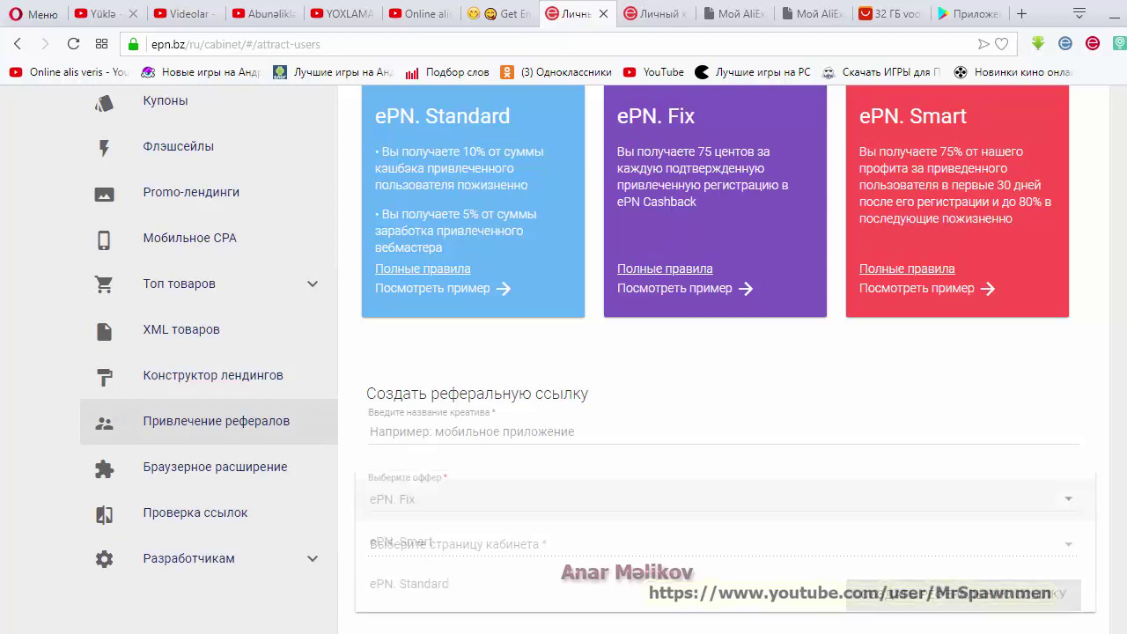
{"action": "left_click", "coordinate": [520, 510]}
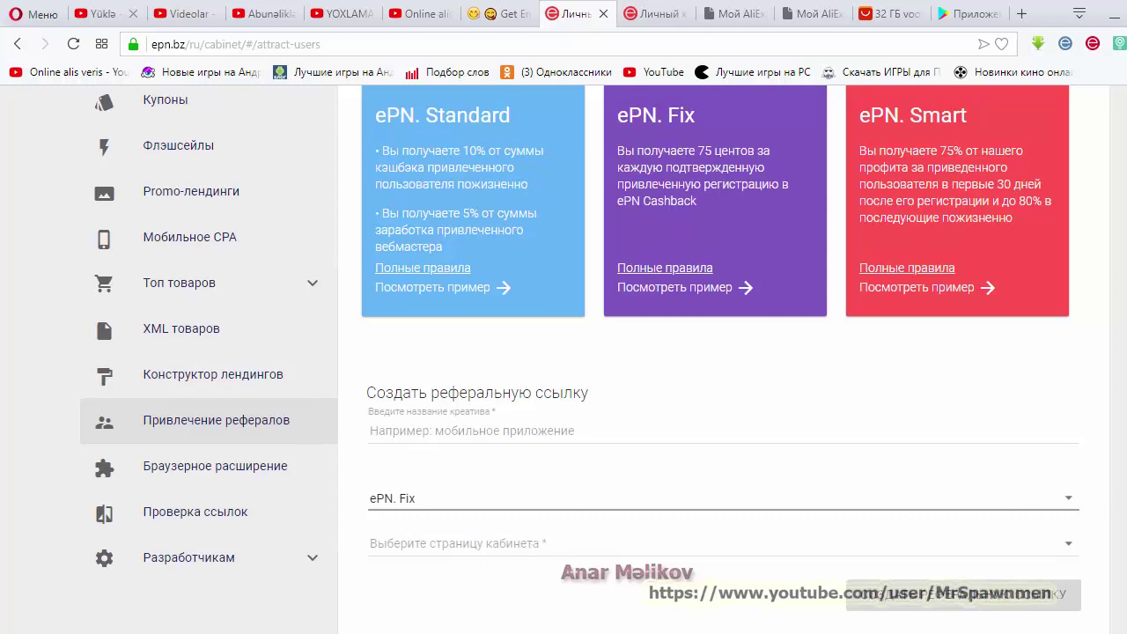
{"action": "scroll", "coordinate": [1072, 501], "scroll_direction": "down", "scroll_amount": 1}
{"action": "left_click", "coordinate": [1067, 456]}
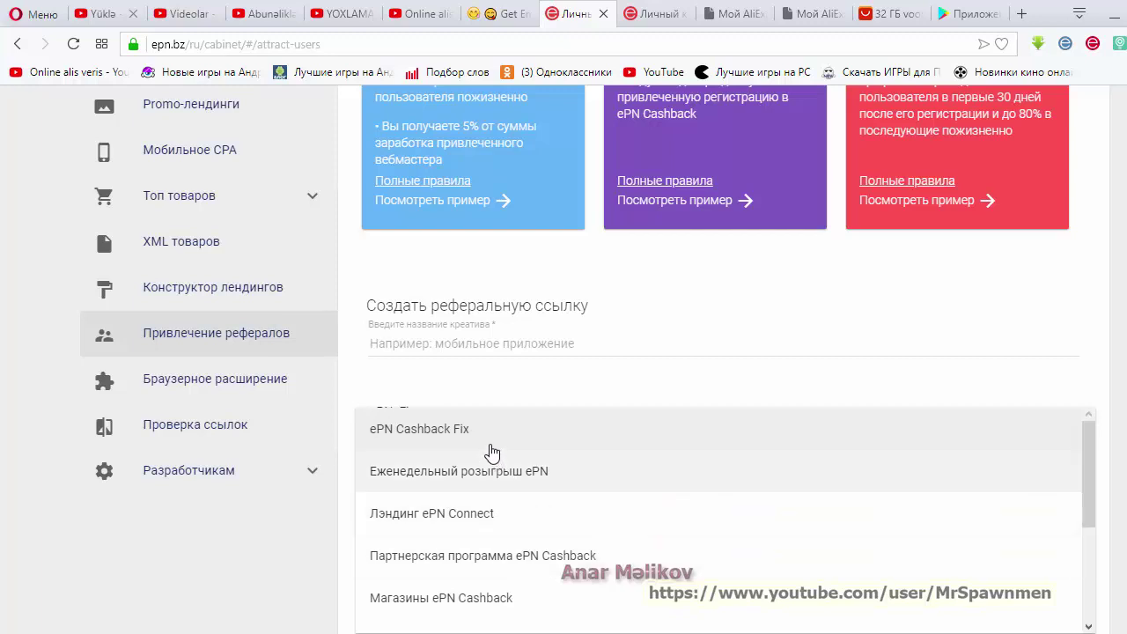
{"action": "left_click", "coordinate": [569, 436]}
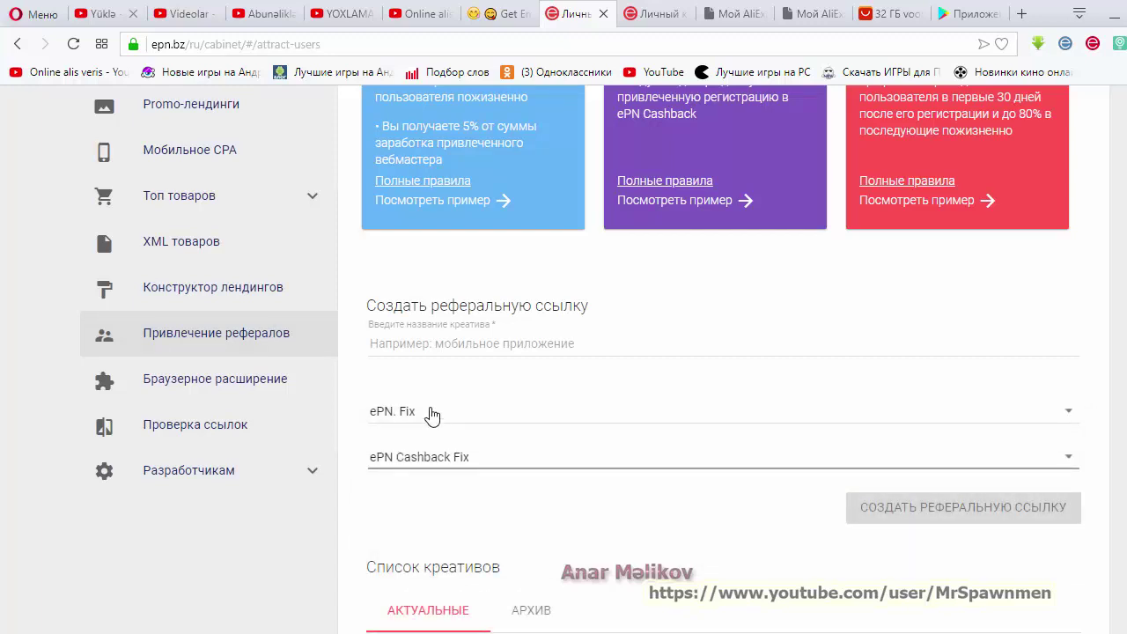
Step: Copy the heading of the ePN. Fix programme card and use "ePN. Fix" as the creative's name
{"action": "scroll", "coordinate": [545, 517], "scroll_direction": "up", "scroll_amount": 1}
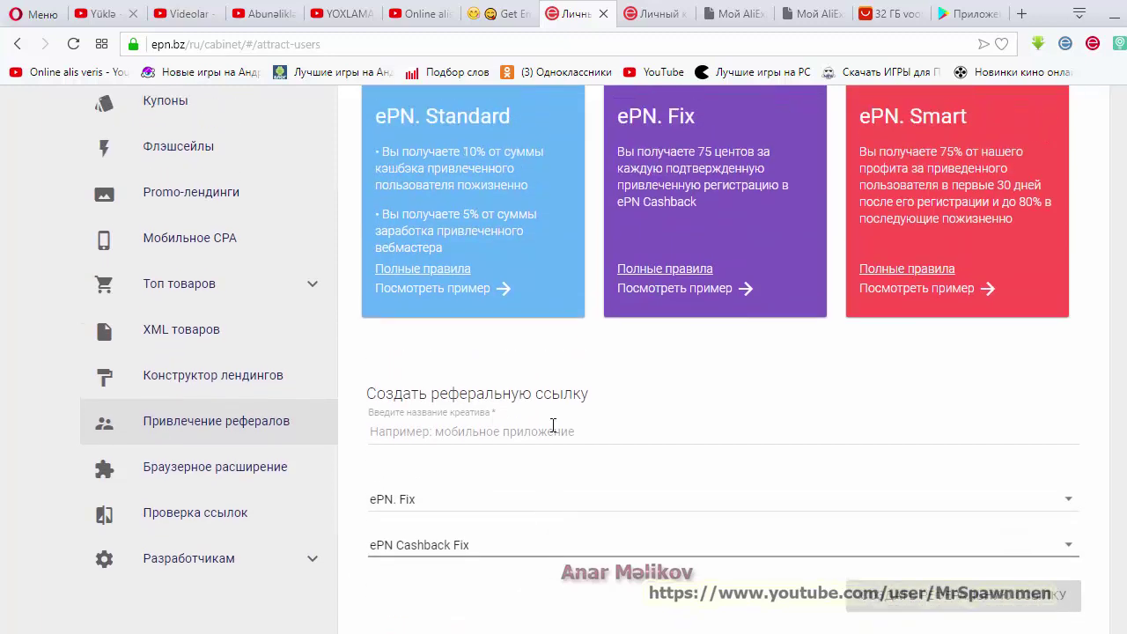
{"action": "scroll", "coordinate": [582, 436], "scroll_direction": "up", "scroll_amount": 1}
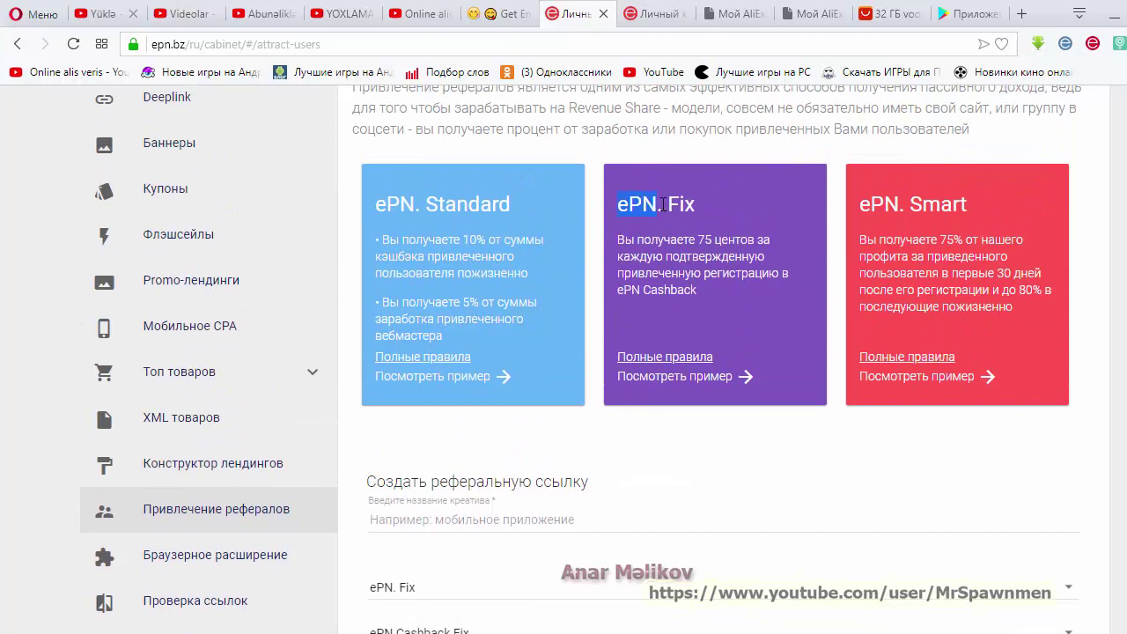
{"action": "key", "text": "ctrl+c"}
{"action": "scroll", "coordinate": [664, 319], "scroll_direction": "down", "scroll_amount": 2}
{"action": "left_click", "coordinate": [516, 342]}
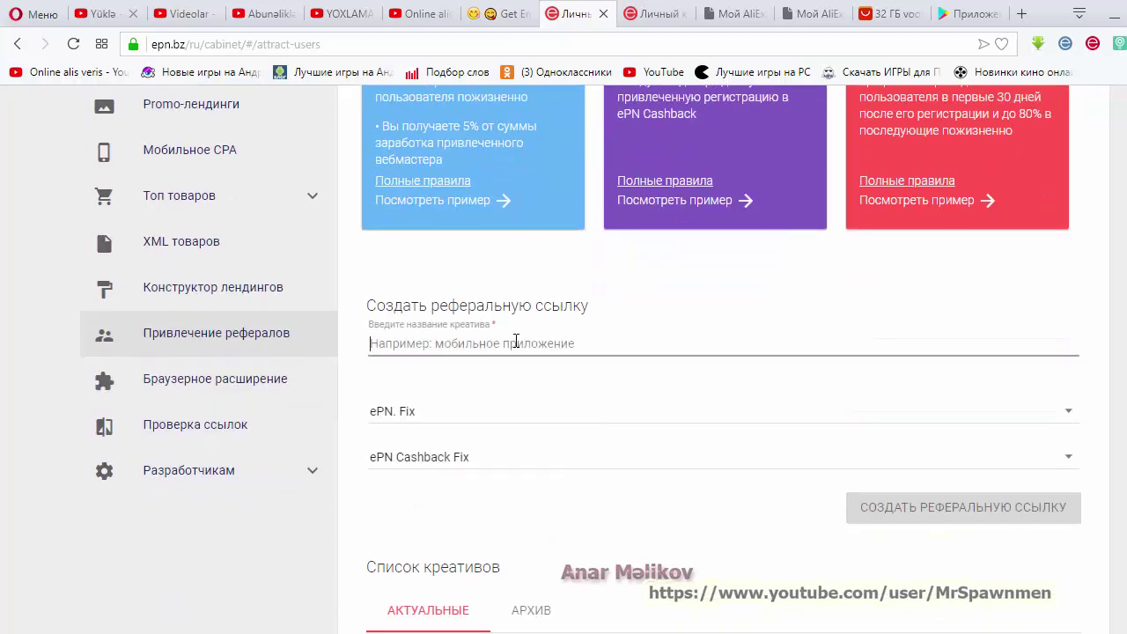
{"action": "key", "text": "ctrl+v"}
Step: Try to create the ePN. Fix referral link, check the creatives list for it, and submit the form again
{"action": "scroll", "coordinate": [528, 441], "scroll_direction": "down", "scroll_amount": 4}
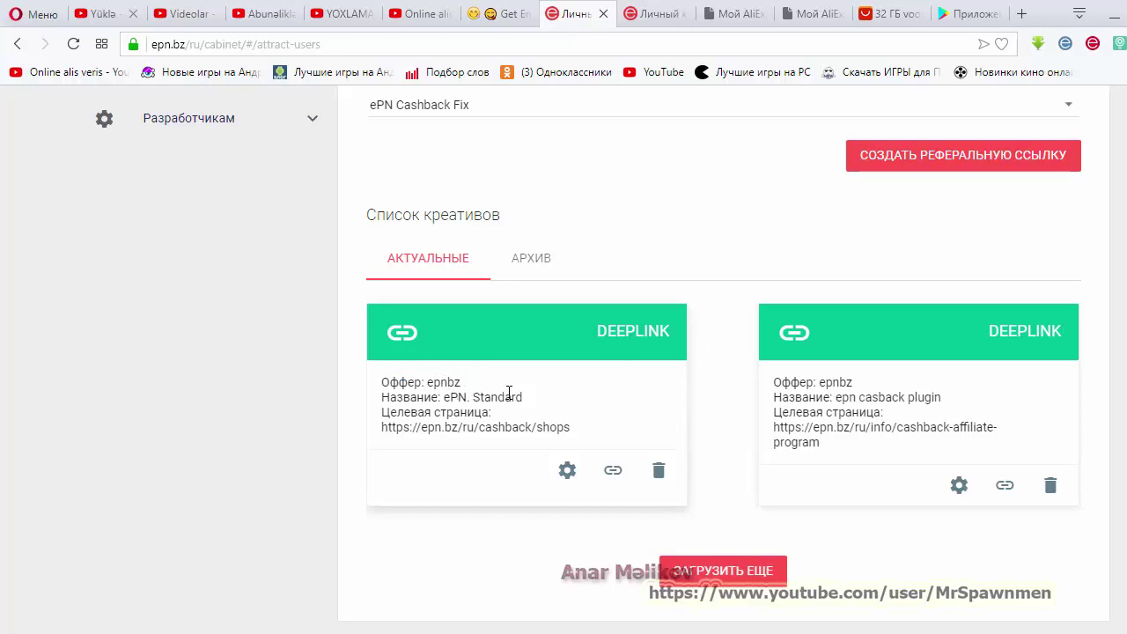
{"action": "scroll", "coordinate": [541, 406], "scroll_direction": "up", "scroll_amount": 5}
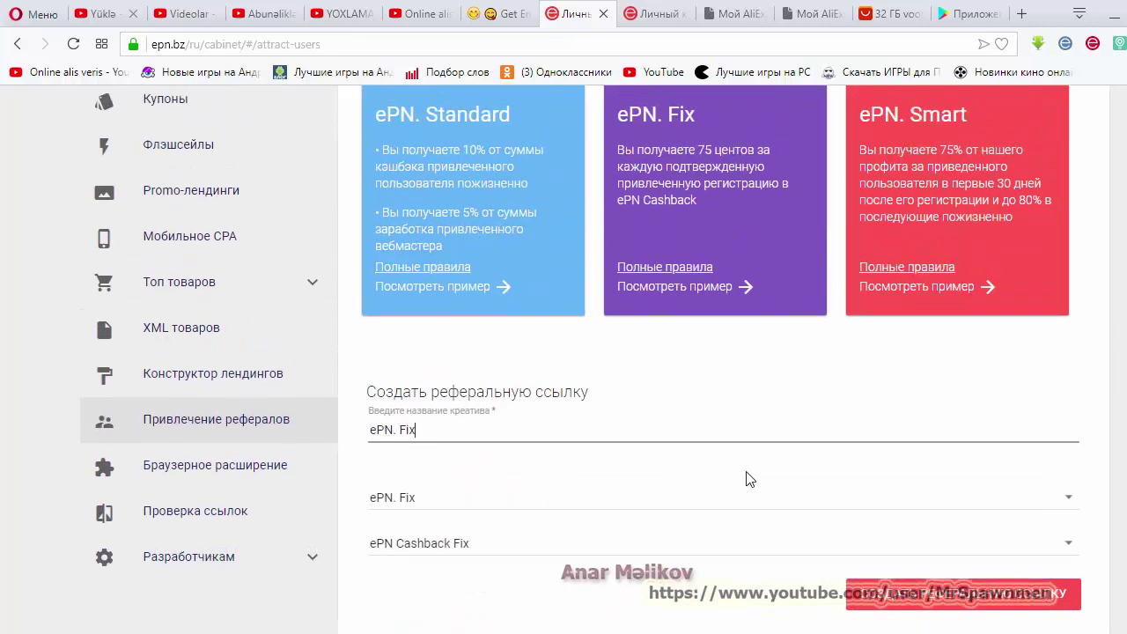
{"action": "scroll", "coordinate": [745, 478], "scroll_direction": "down", "scroll_amount": 2}
{"action": "left_click", "coordinate": [960, 428]}
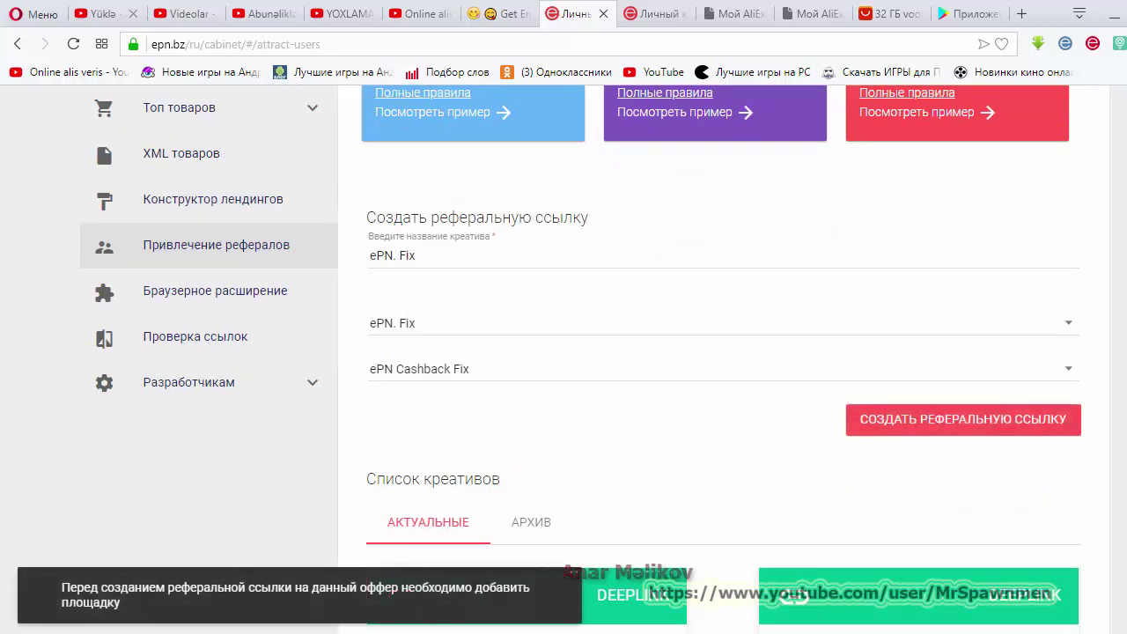
{"action": "scroll", "coordinate": [722, 352], "scroll_direction": "down", "scroll_amount": 4}
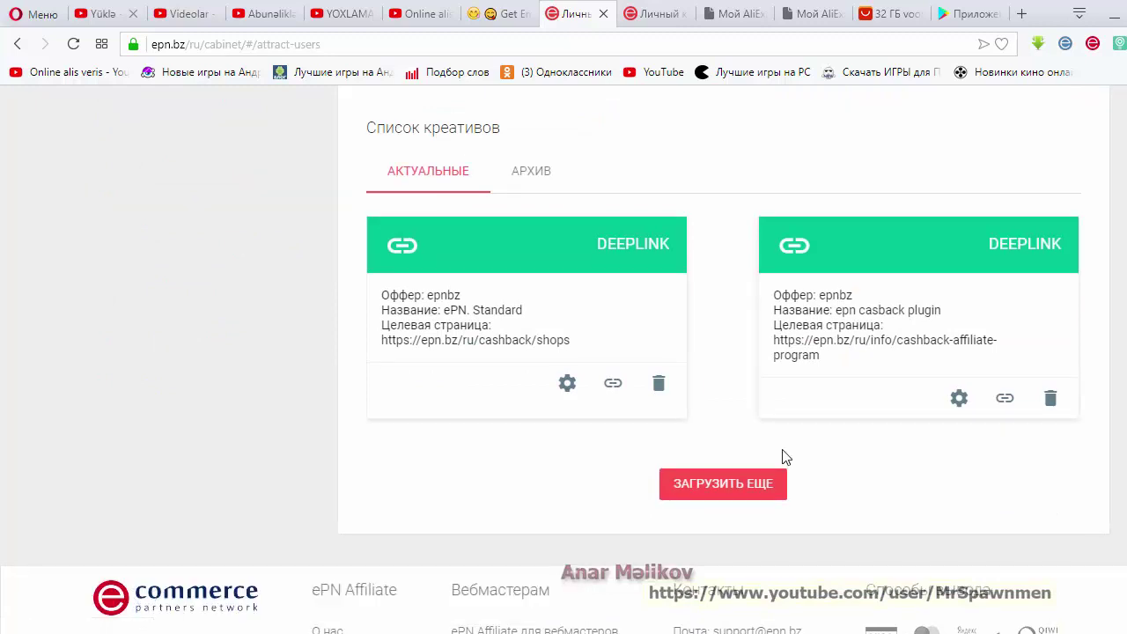
{"action": "scroll", "coordinate": [787, 457], "scroll_direction": "up", "scroll_amount": 4}
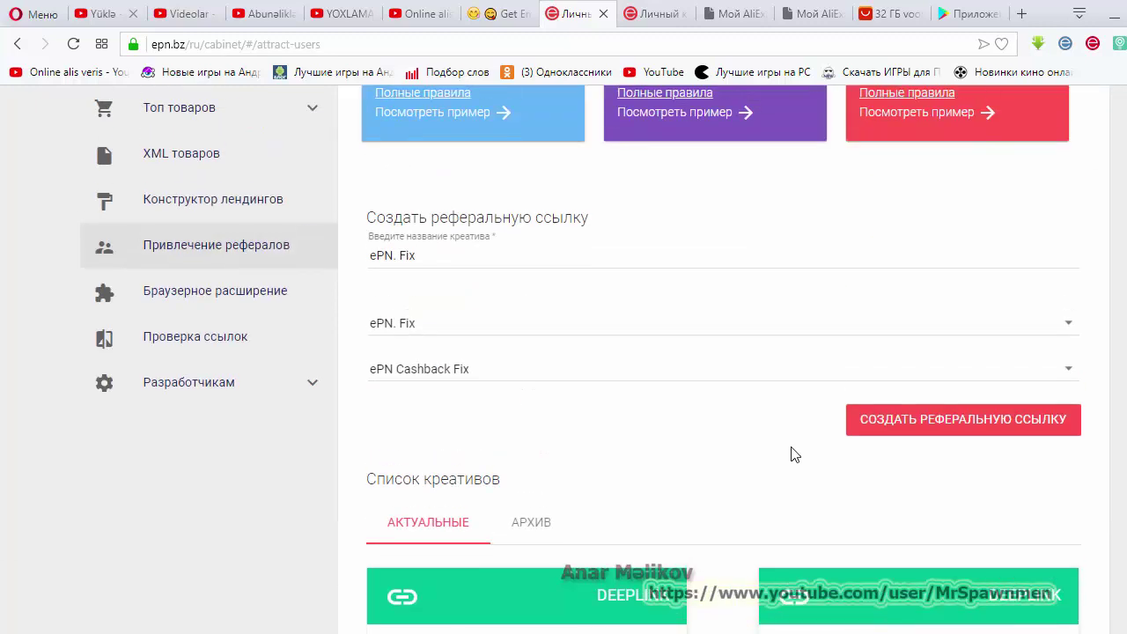
{"action": "left_click", "coordinate": [966, 436]}
{"action": "left_click", "coordinate": [986, 419]}
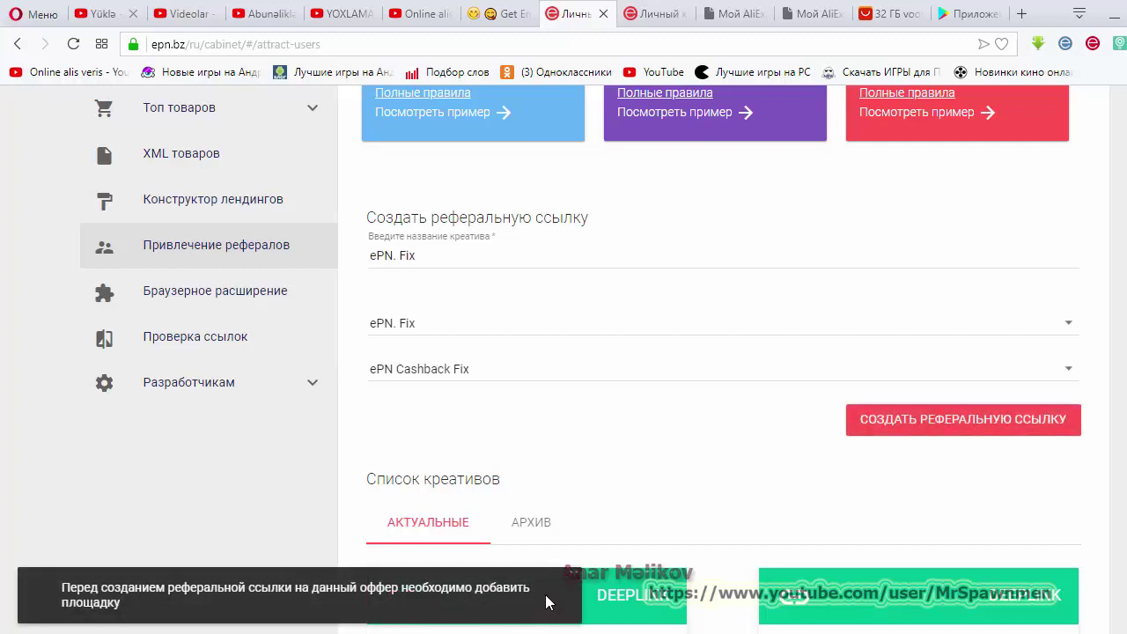
Step: Load more entries in the creatives list and retry creating the ePN. Fix referral link
{"action": "scroll", "coordinate": [702, 513], "scroll_direction": "down", "scroll_amount": 3}
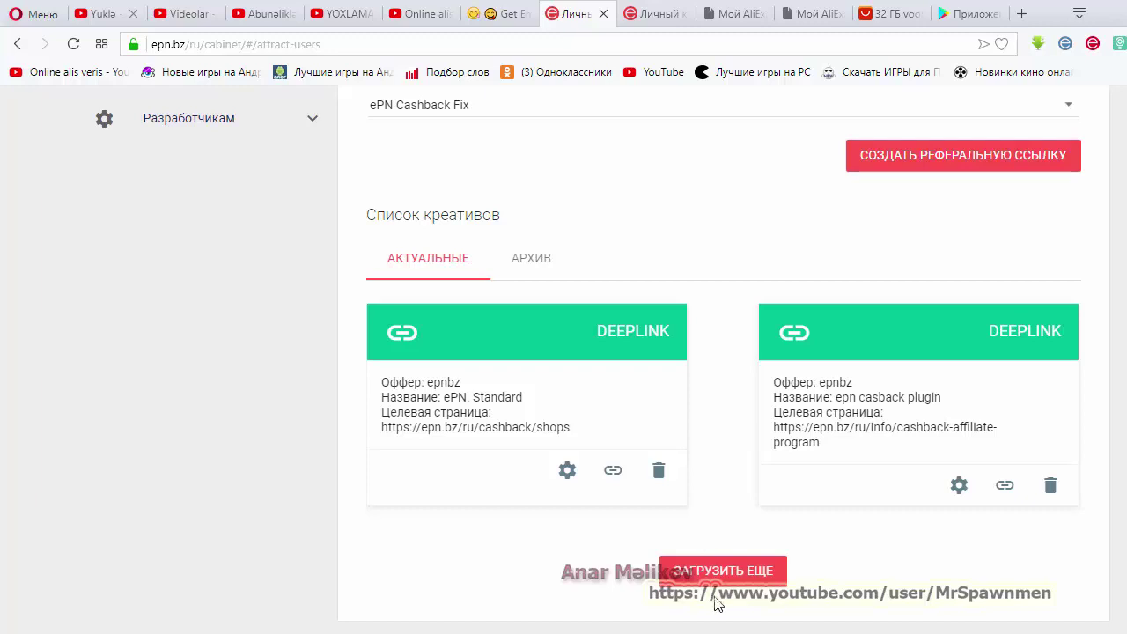
{"action": "left_click", "coordinate": [768, 578]}
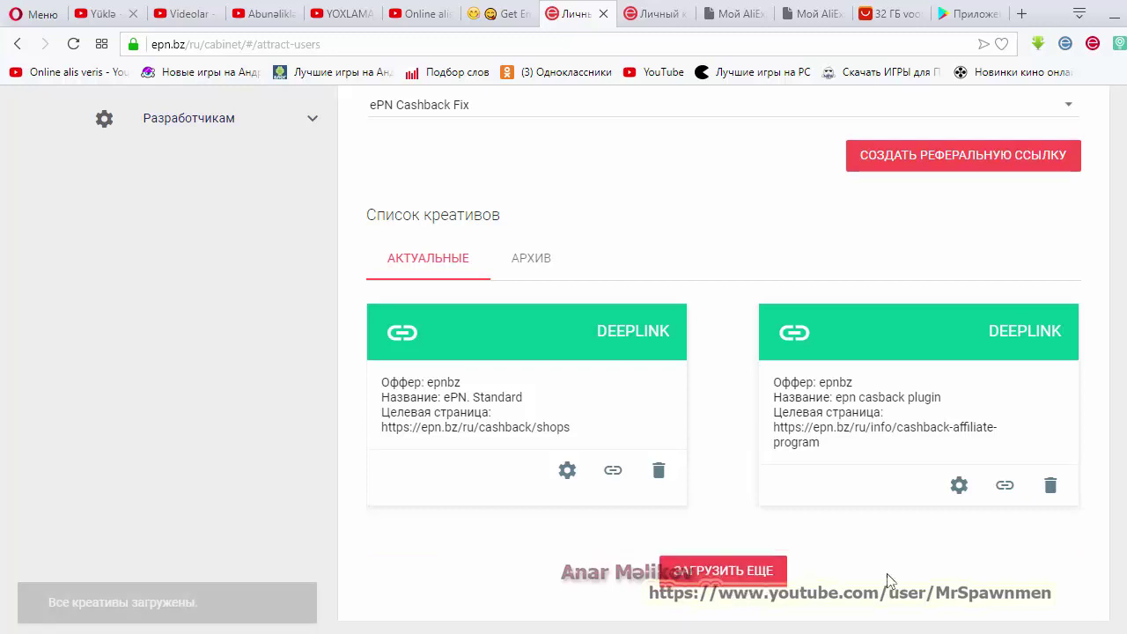
{"action": "scroll", "coordinate": [887, 581], "scroll_direction": "down", "scroll_amount": 2}
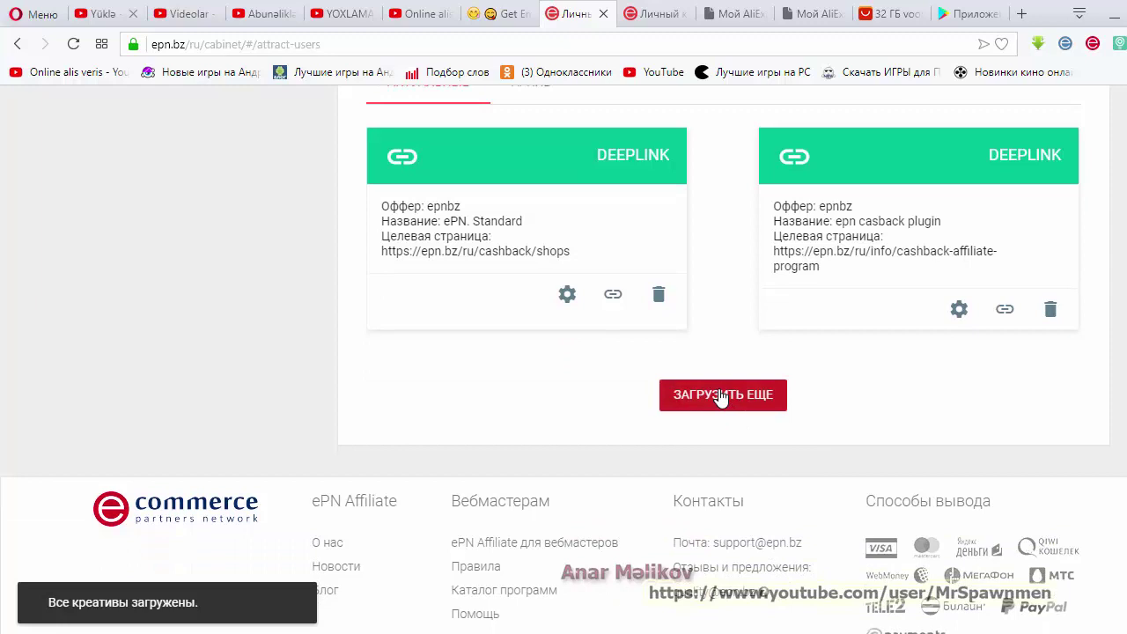
{"action": "scroll", "coordinate": [778, 442], "scroll_direction": "up", "scroll_amount": 5}
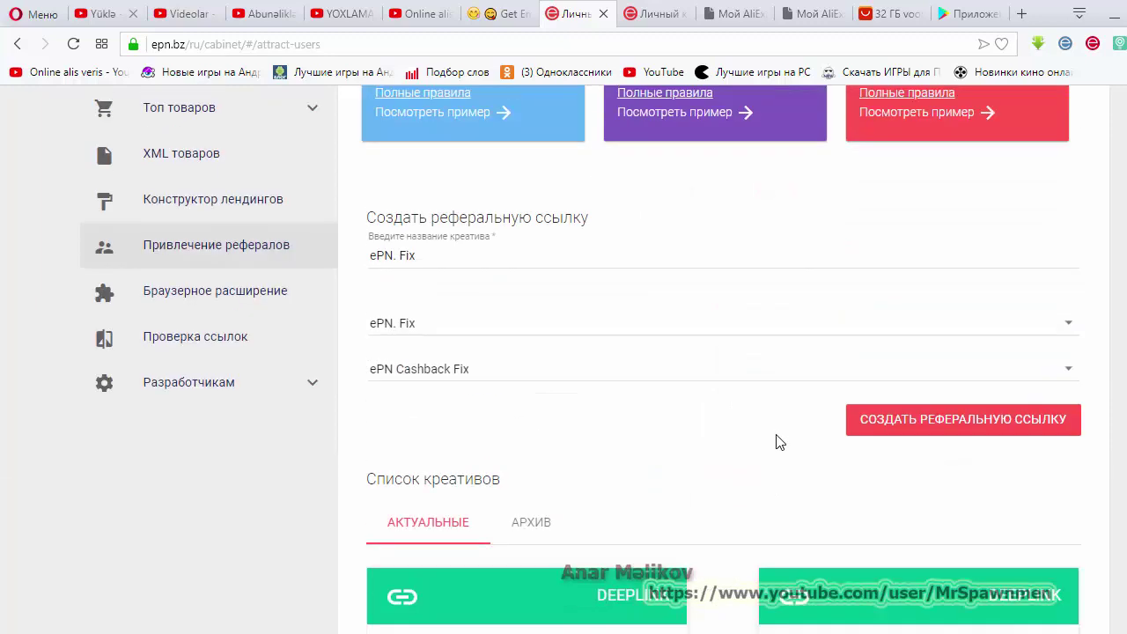
{"action": "left_click", "coordinate": [916, 420]}
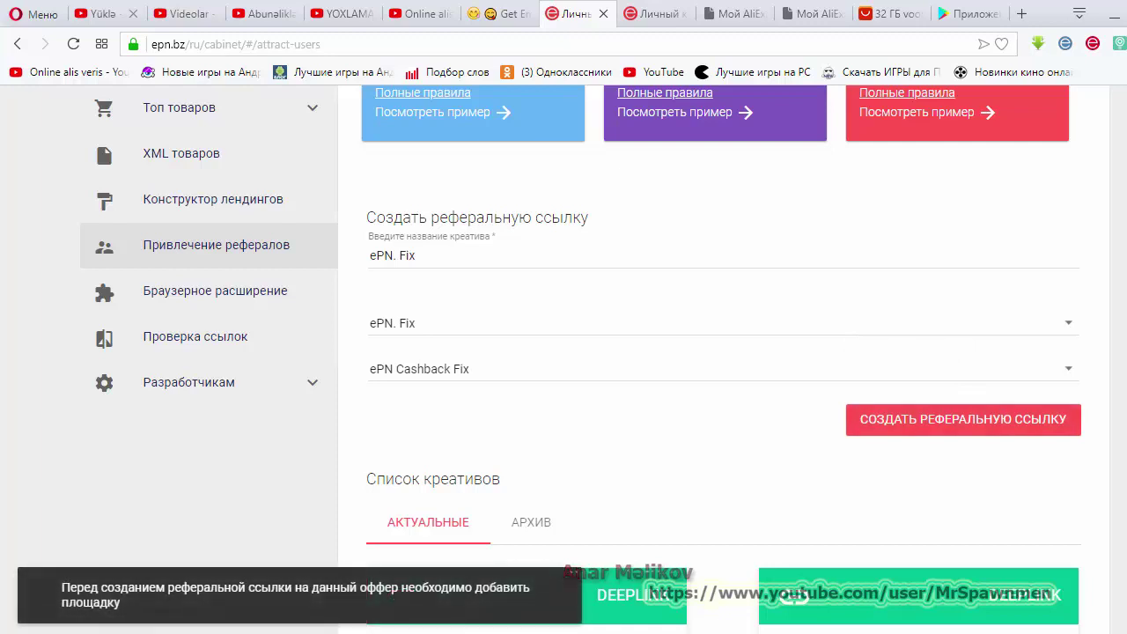
Step: Open the Deeplink creation page in the ePN cabinet and view the existing deeplinks
{"action": "scroll", "coordinate": [789, 341], "scroll_direction": "up", "scroll_amount": 3}
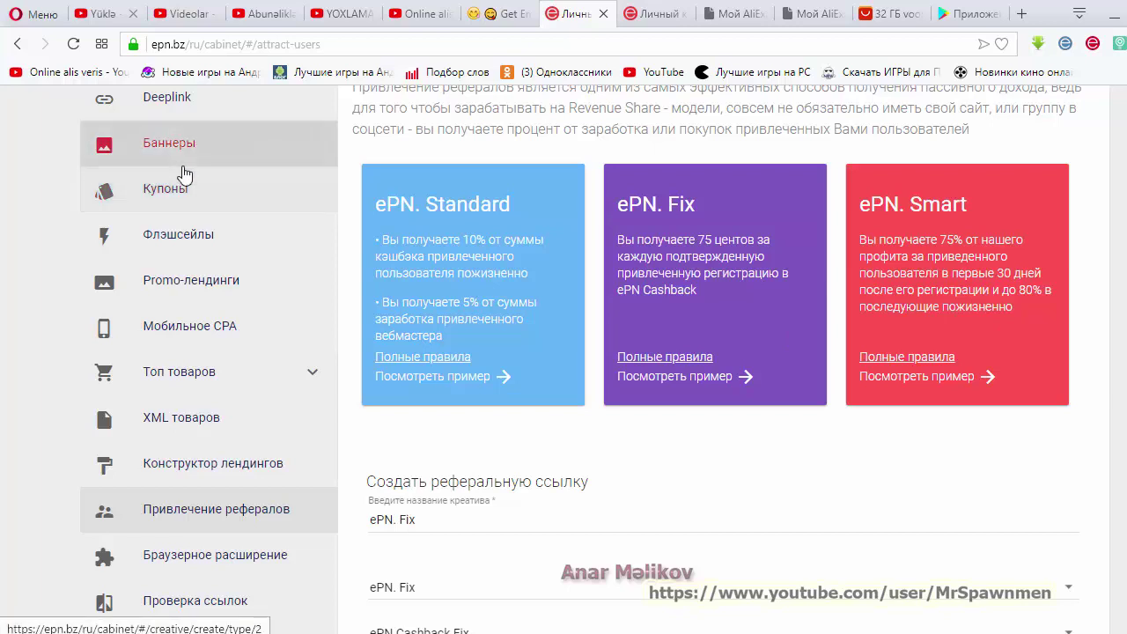
{"action": "scroll", "coordinate": [183, 176], "scroll_direction": "up", "scroll_amount": 1}
{"action": "left_click", "coordinate": [214, 189]}
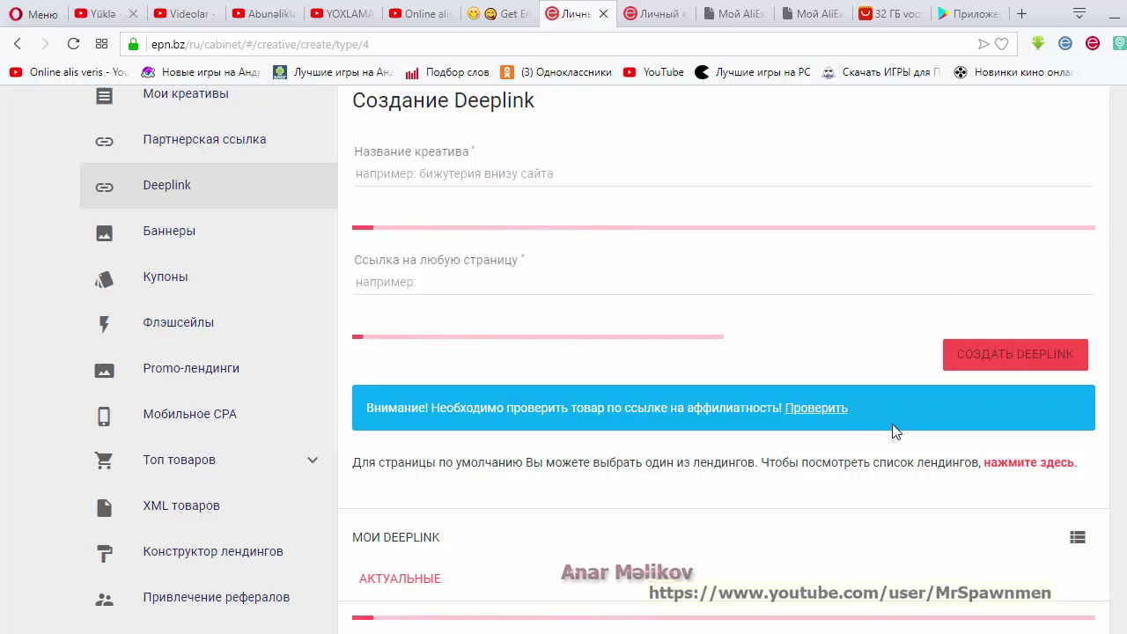
{"action": "scroll", "coordinate": [896, 431], "scroll_direction": "down", "scroll_amount": 2}
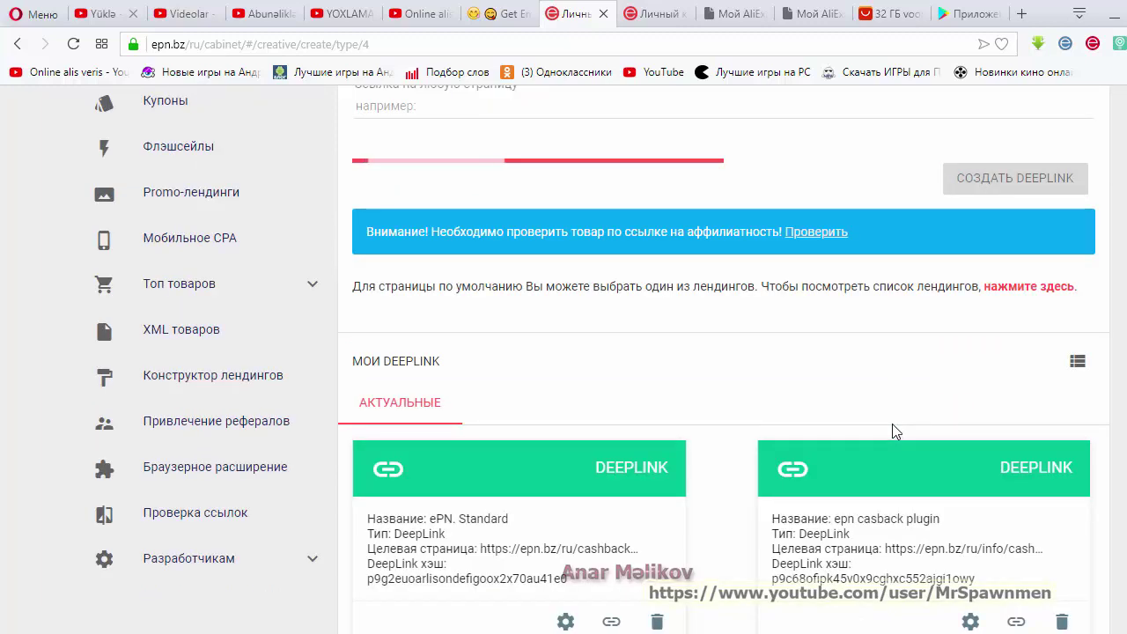
Step: Look through the existing deeplinks and the offers available in the Deeplink creation form
{"action": "scroll", "coordinate": [895, 430], "scroll_direction": "down", "scroll_amount": 4}
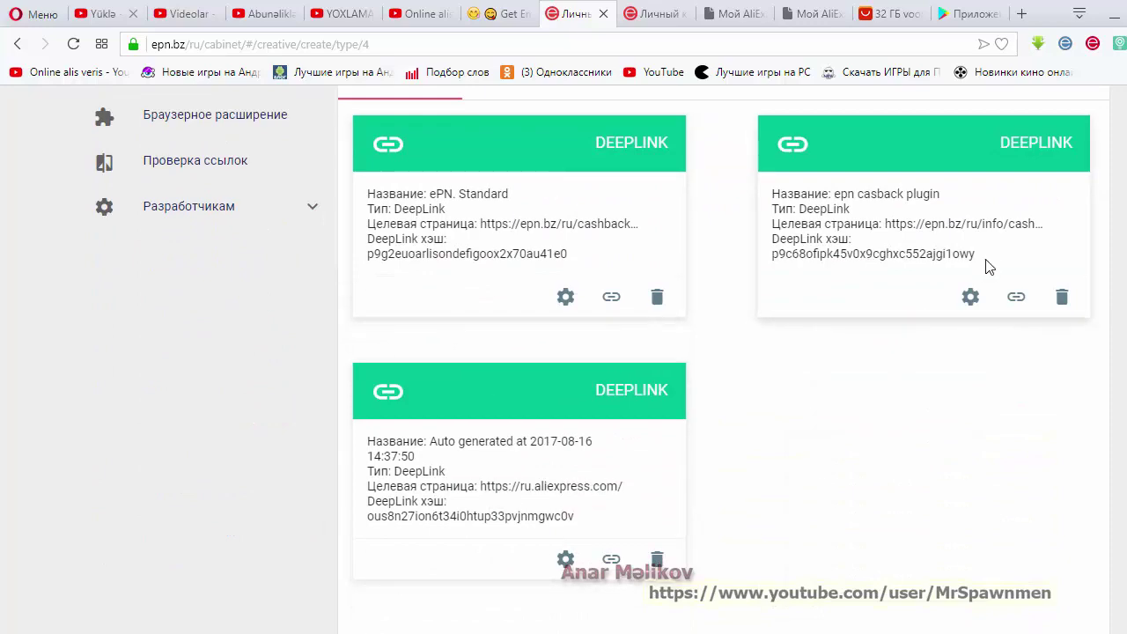
{"action": "scroll", "coordinate": [921, 460], "scroll_direction": "up", "scroll_amount": 6}
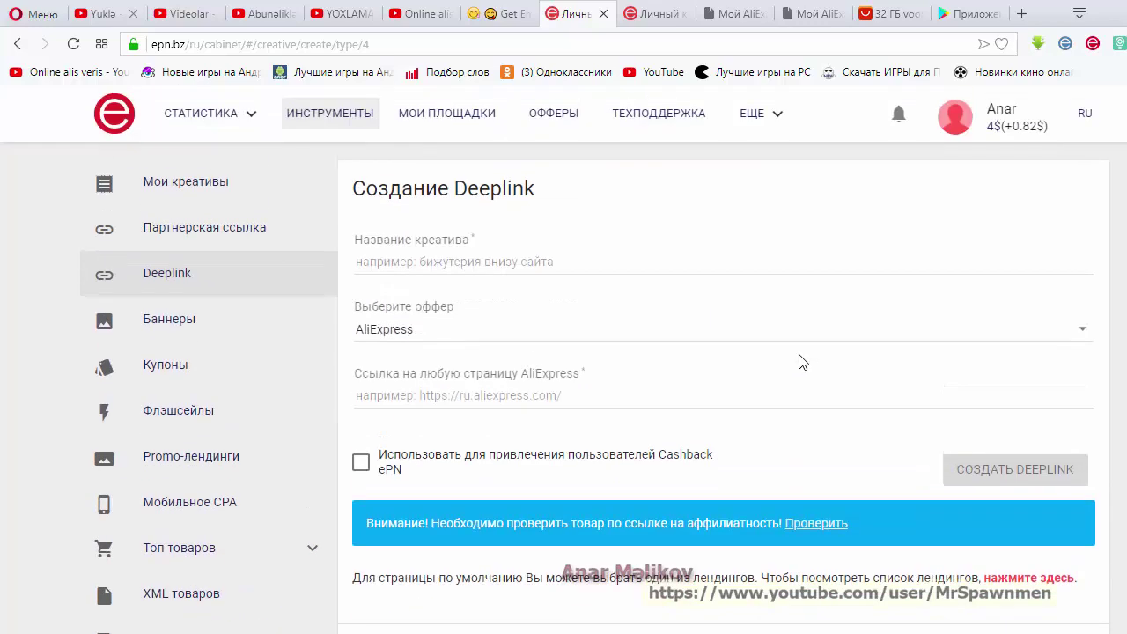
{"action": "left_click", "coordinate": [1078, 330]}
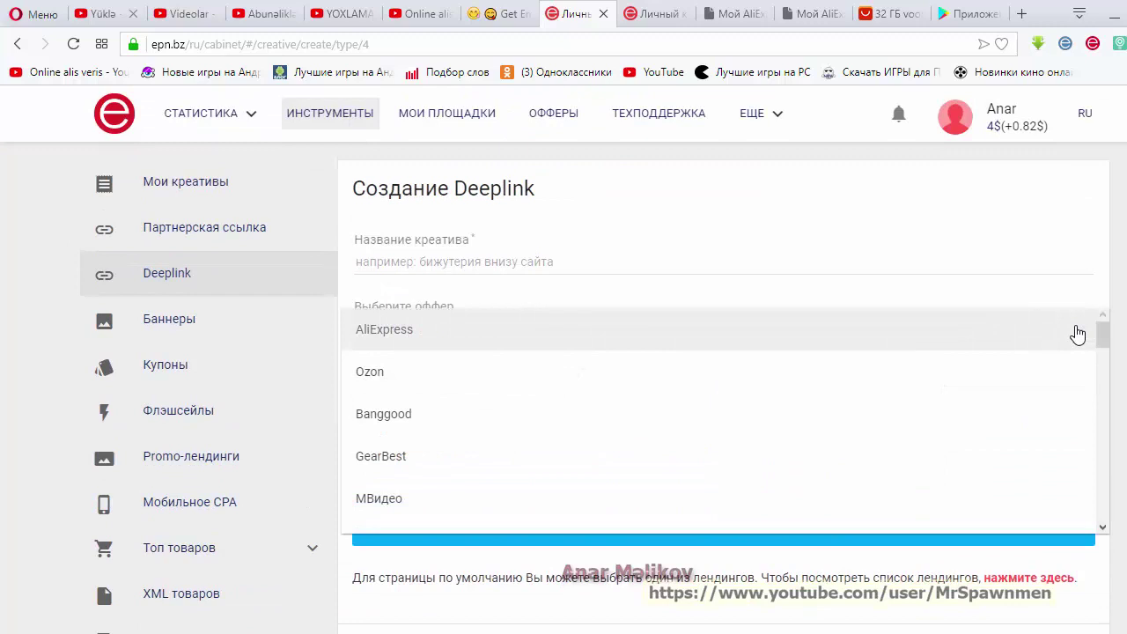
{"action": "left_click", "coordinate": [1077, 334]}
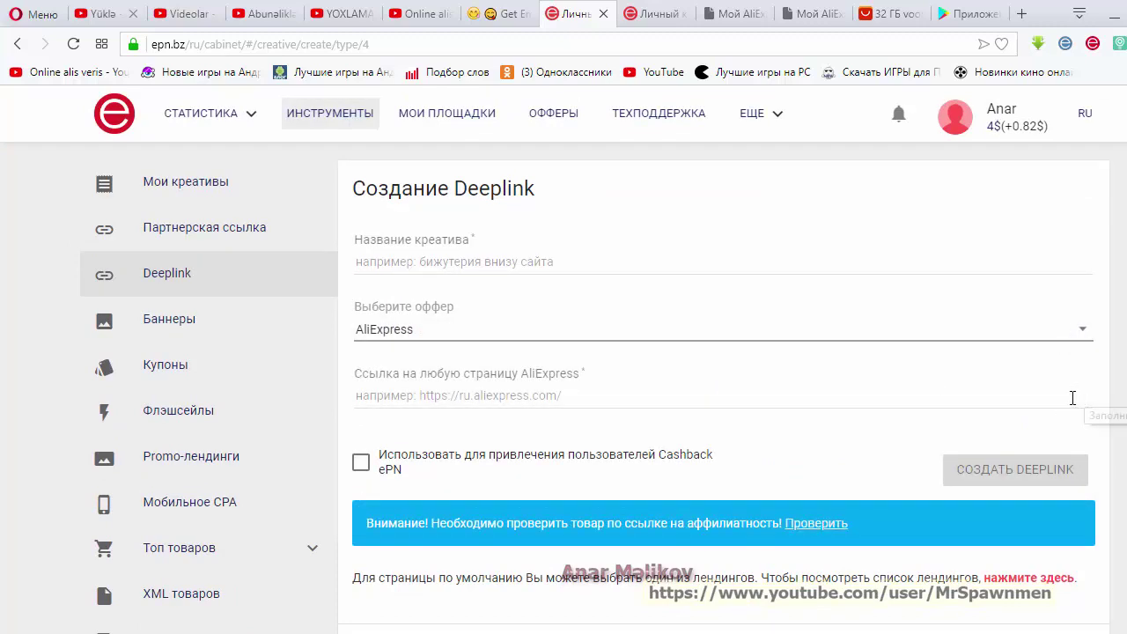
{"action": "scroll", "coordinate": [542, 390], "scroll_direction": "down", "scroll_amount": 3}
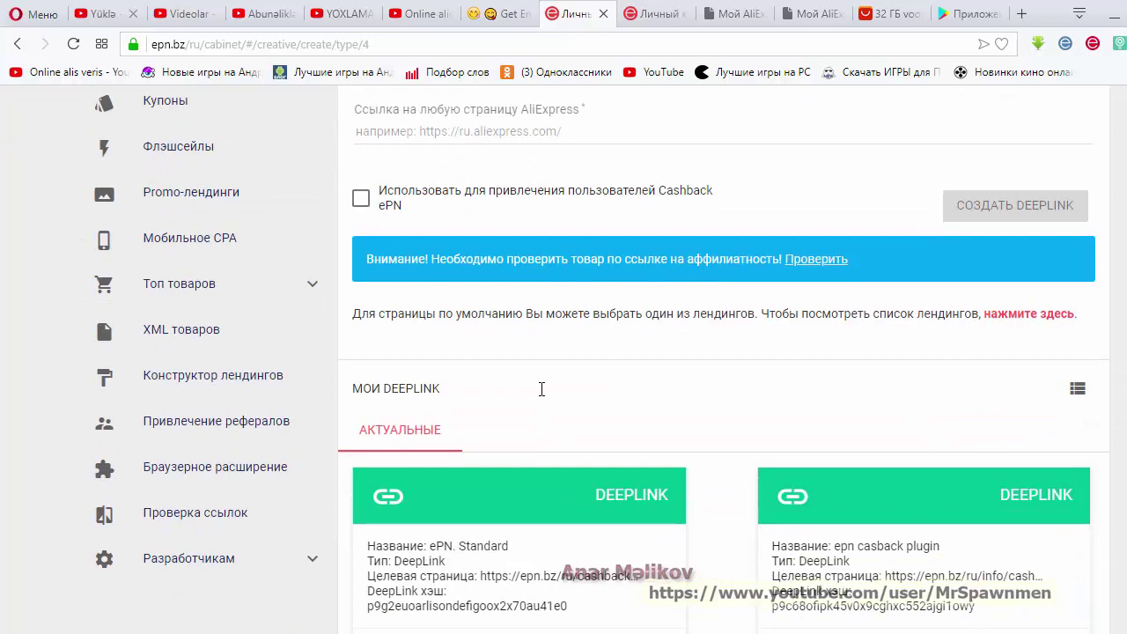
{"action": "scroll", "coordinate": [542, 390], "scroll_direction": "down", "scroll_amount": 3}
{"action": "scroll", "coordinate": [541, 395], "scroll_direction": "down", "scroll_amount": 2}
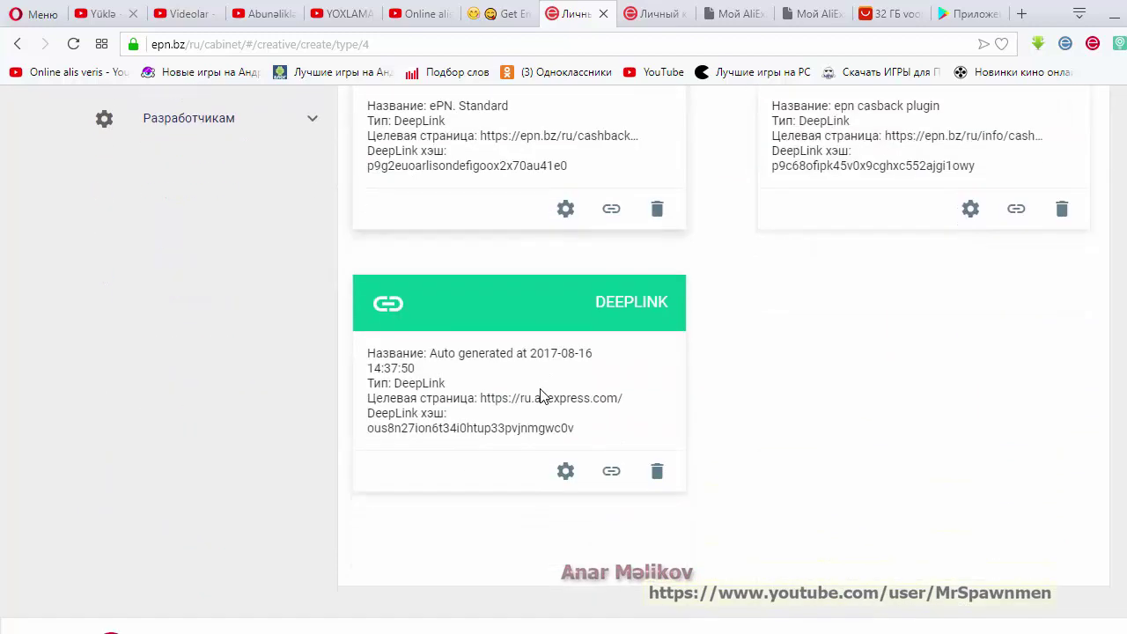
{"action": "scroll", "coordinate": [541, 395], "scroll_direction": "up", "scroll_amount": 7}
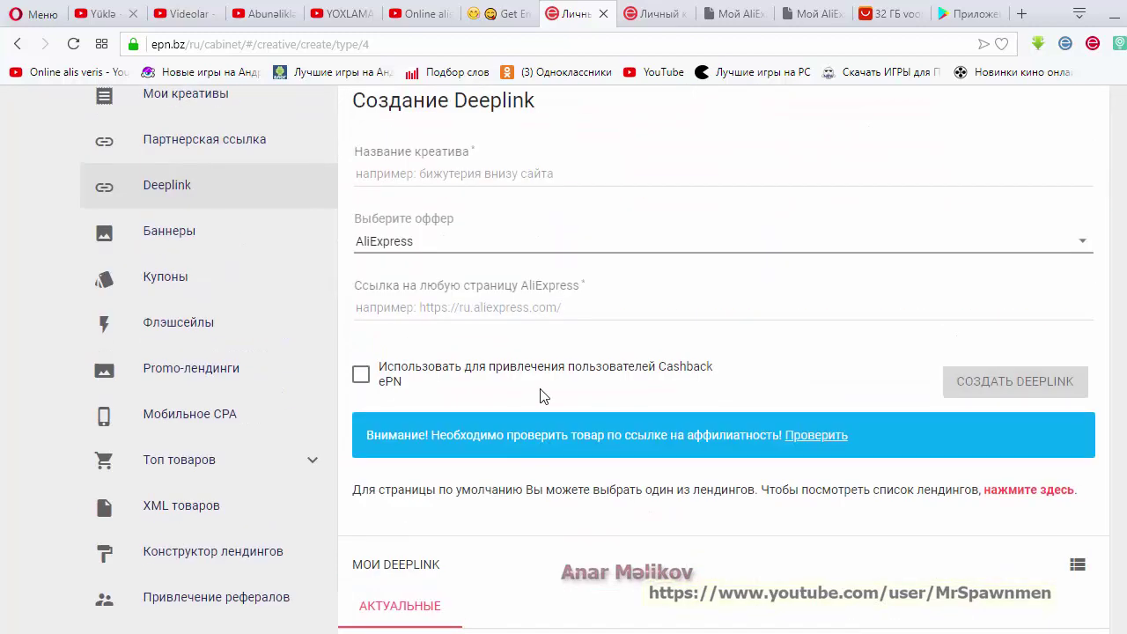
{"action": "scroll", "coordinate": [542, 396], "scroll_direction": "up", "scroll_amount": 1}
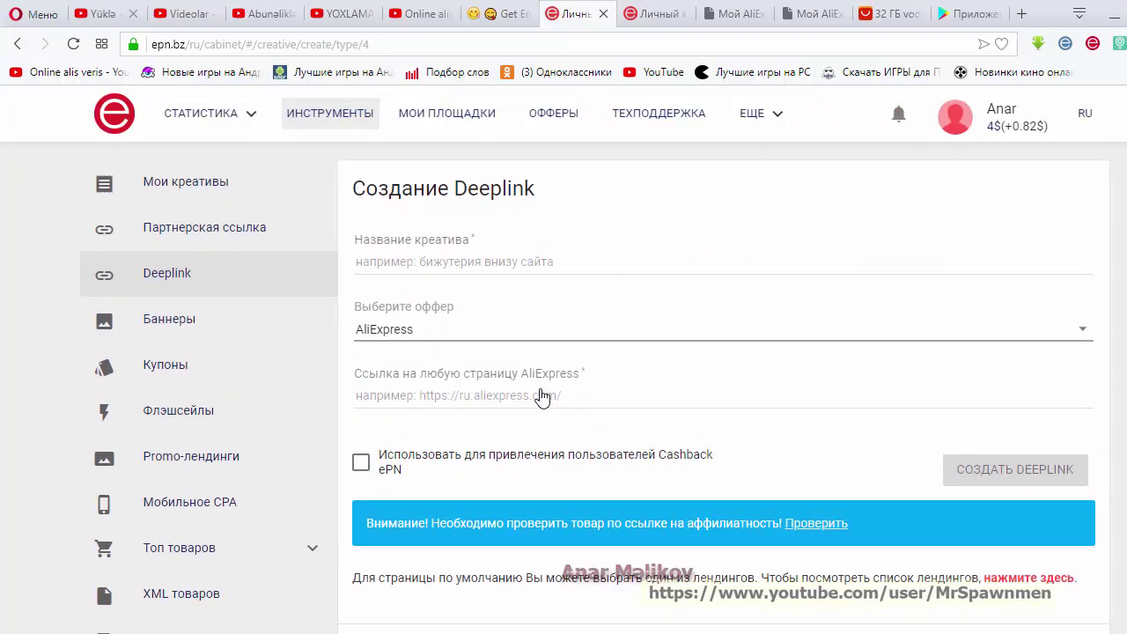
Step: Name the deeplink creative "TEst" and try the option for attracting Cashback ePN users, closing its referral programme dialog
{"action": "left_click", "coordinate": [549, 262]}
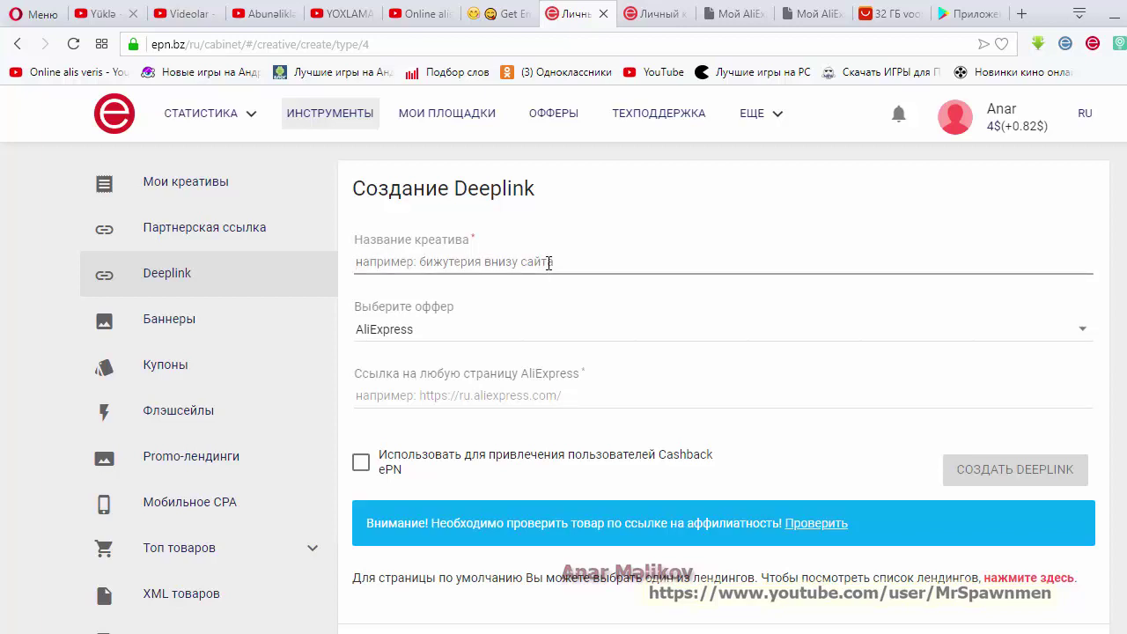
{"action": "type", "text": "TEst"}
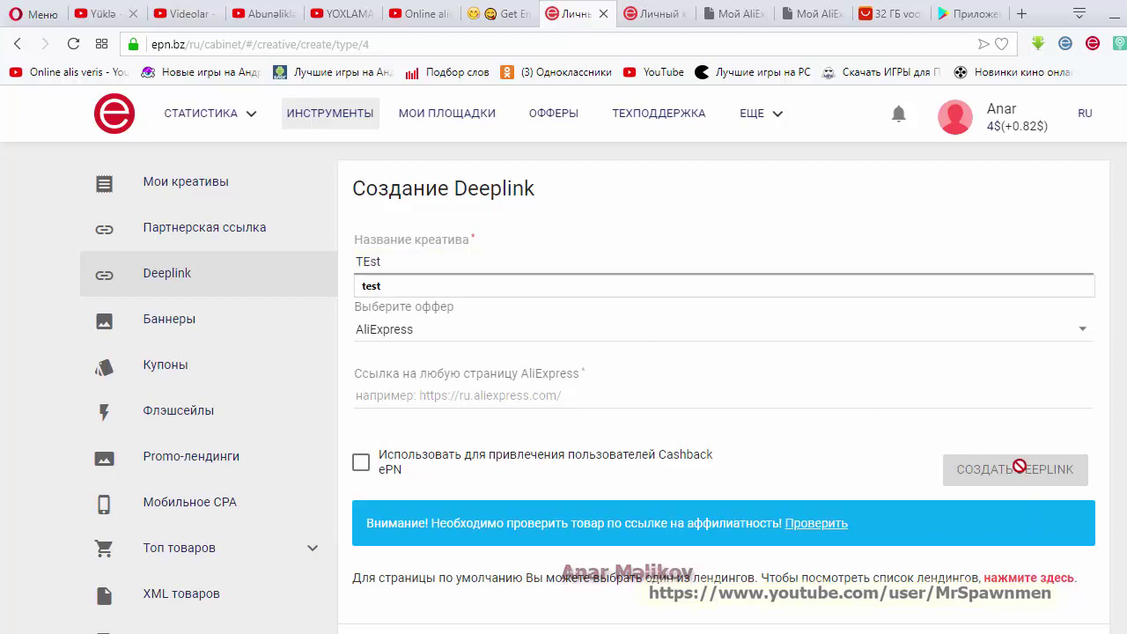
{"action": "left_click", "coordinate": [863, 463]}
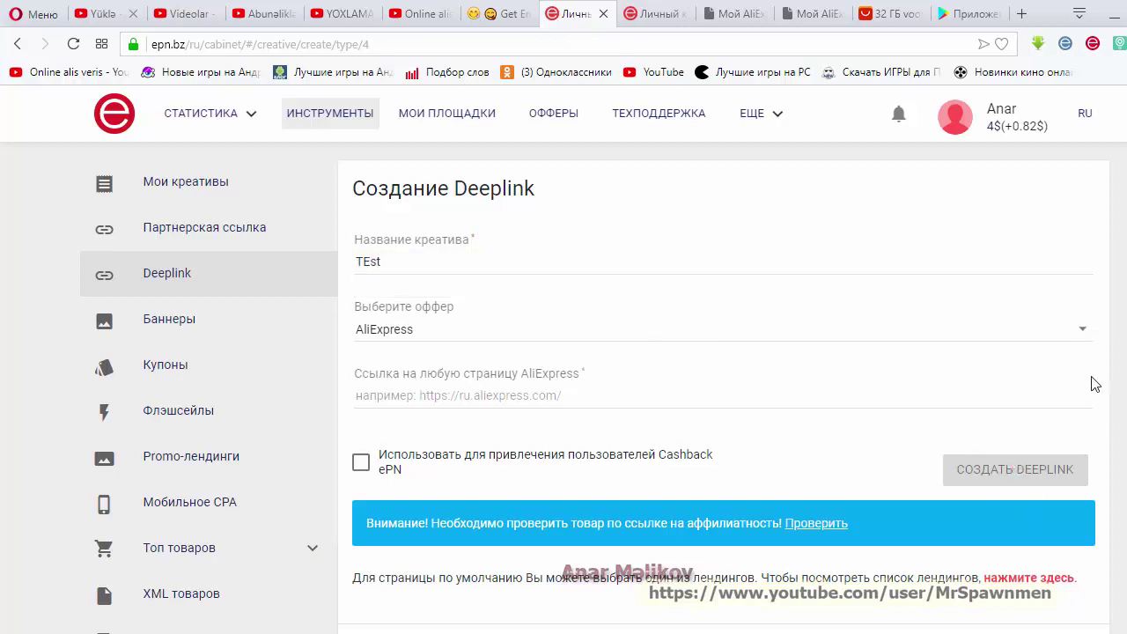
{"action": "left_click", "coordinate": [361, 462]}
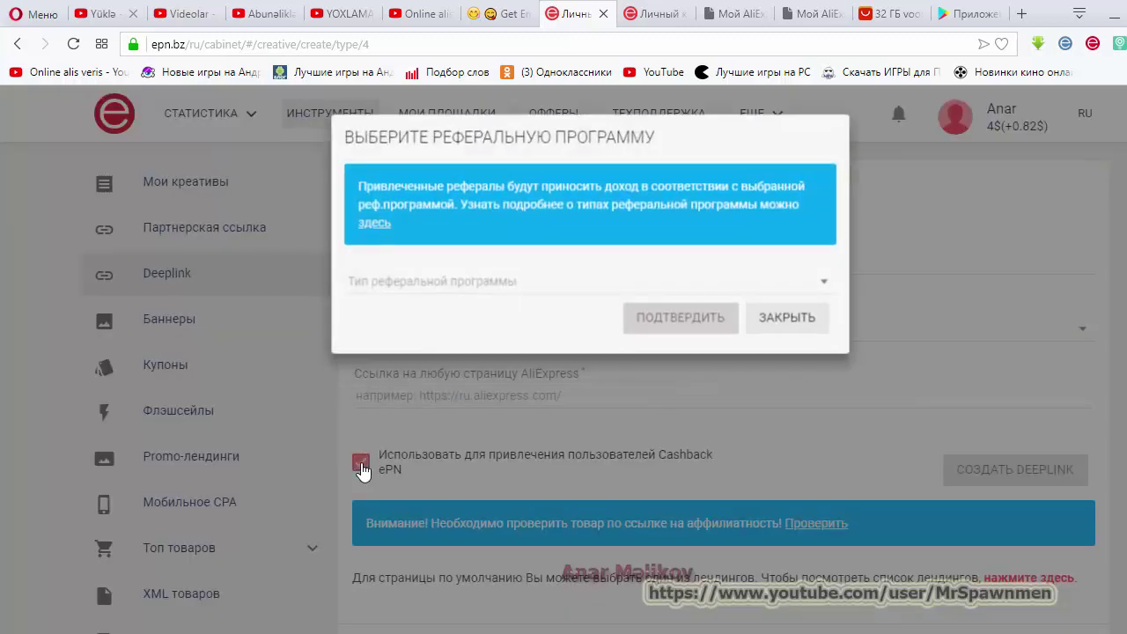
{"action": "left_click", "coordinate": [805, 319]}
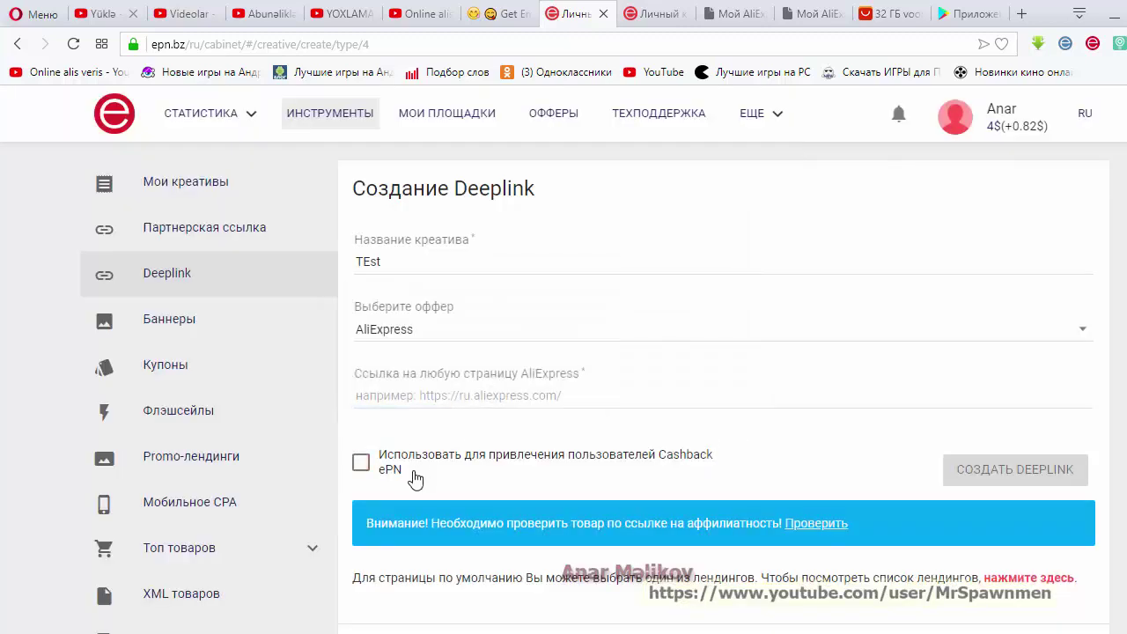
Step: Review the "Мои Deeplink" section and open the browser extension page of the cabinet
{"action": "scroll", "coordinate": [577, 436], "scroll_direction": "down", "scroll_amount": 8}
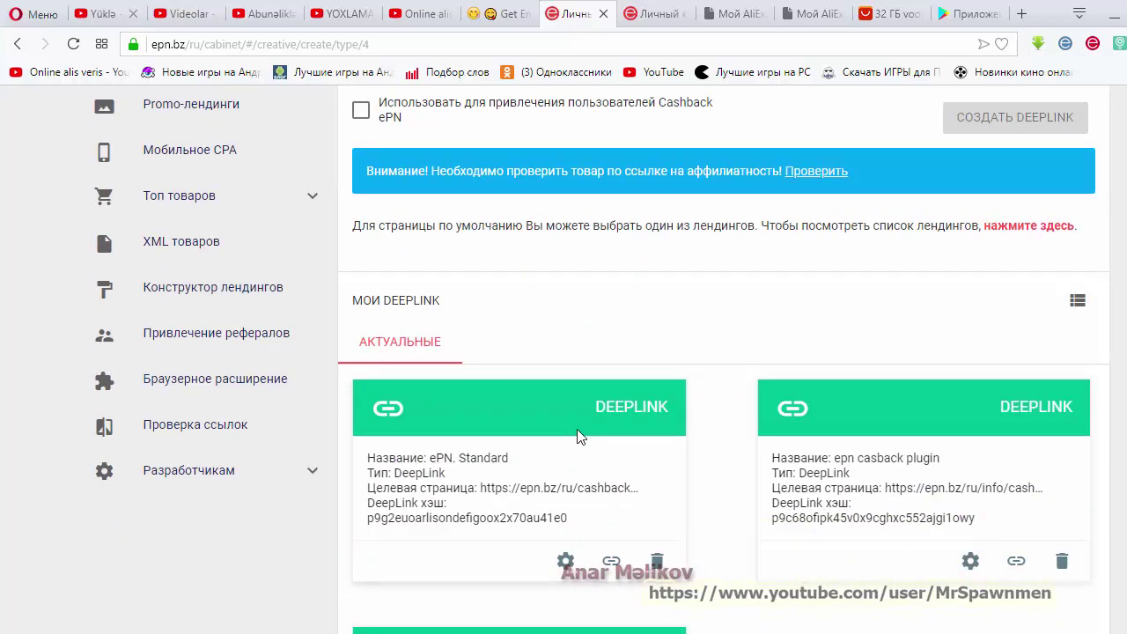
{"action": "scroll", "coordinate": [576, 435], "scroll_direction": "up", "scroll_amount": 3}
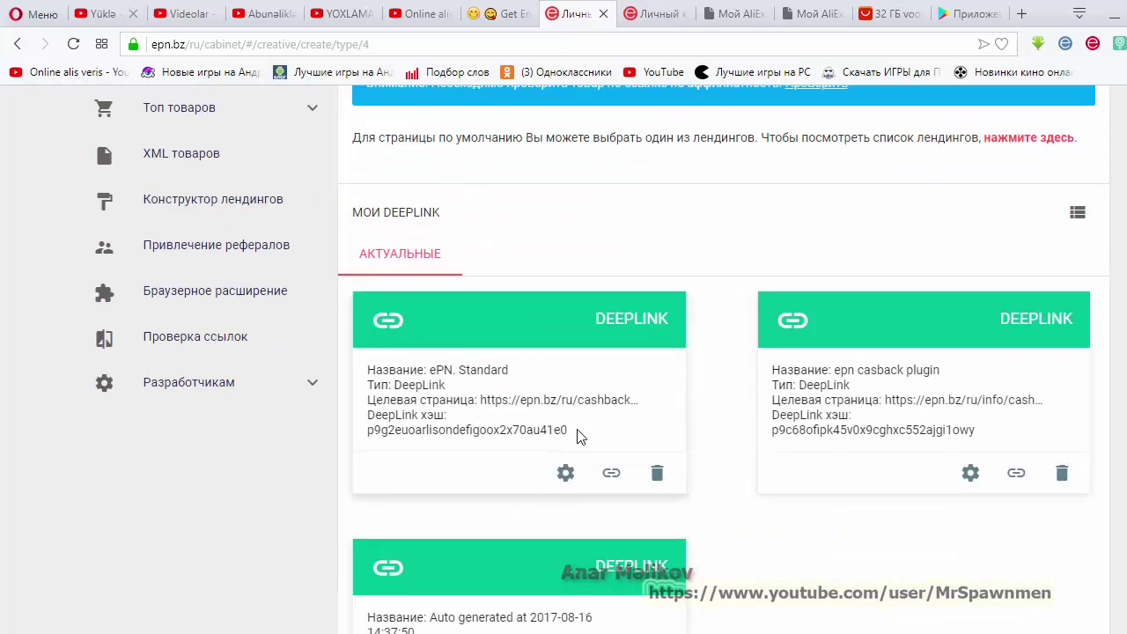
{"action": "left_click", "coordinate": [1082, 215]}
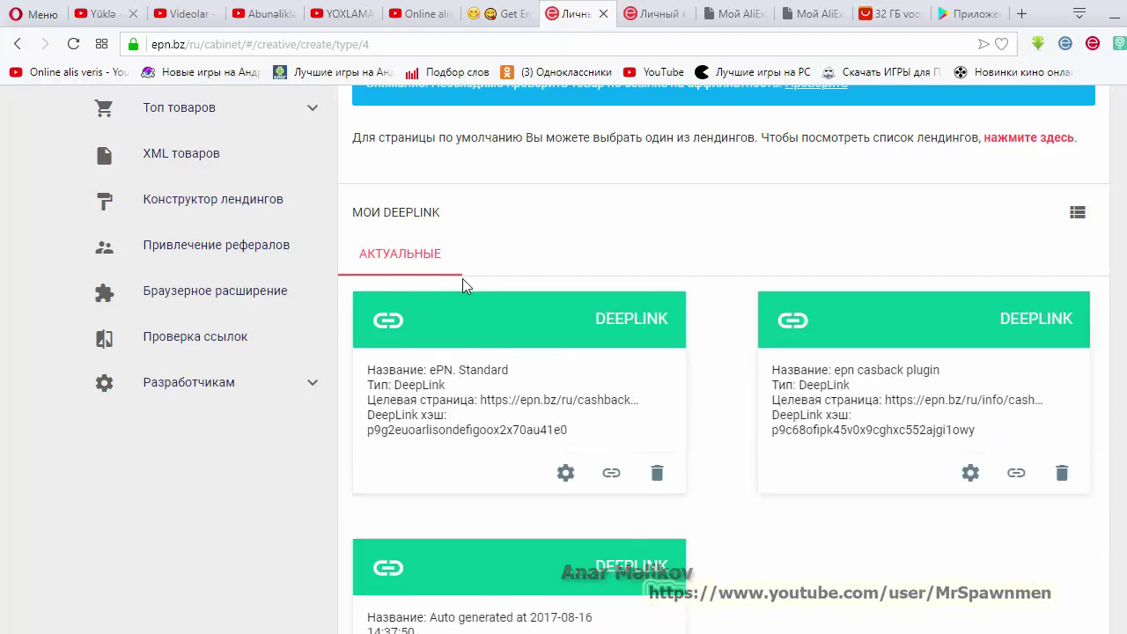
{"action": "left_click", "coordinate": [185, 298]}
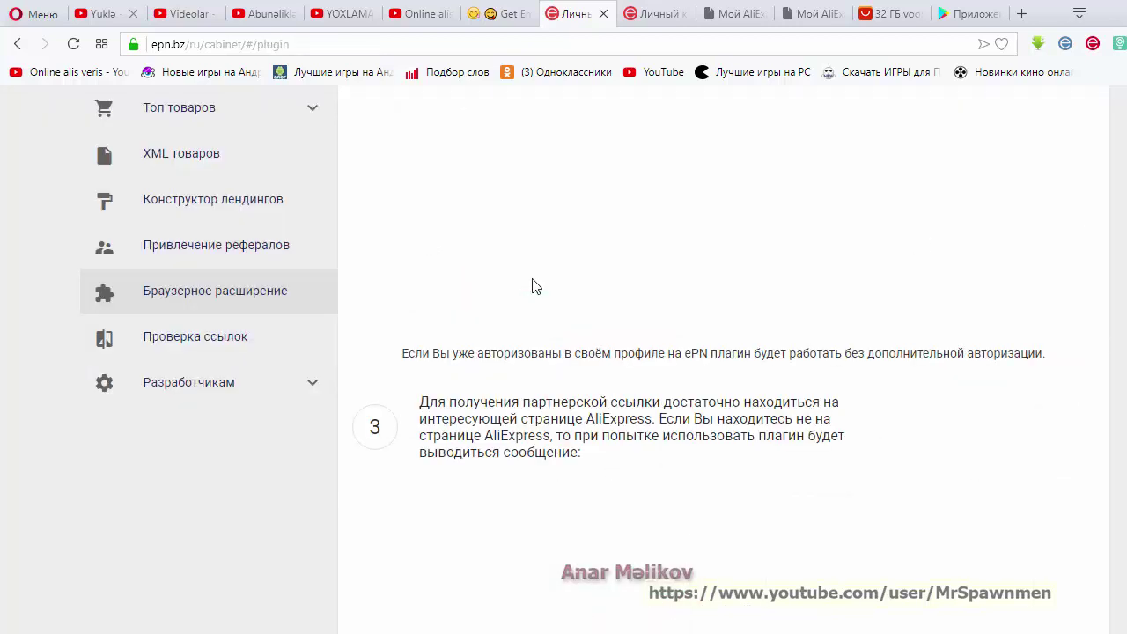
Step: Open the "Привлечение рефералов" page and view the referral link form and creatives list
{"action": "left_click", "coordinate": [216, 257]}
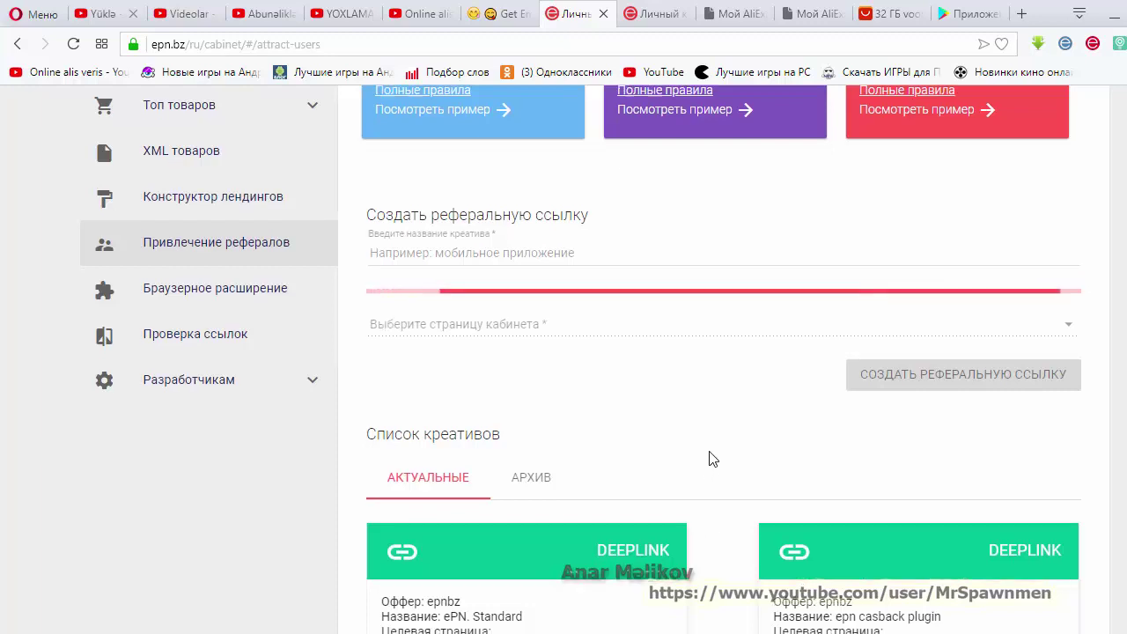
{"action": "scroll", "coordinate": [712, 458], "scroll_direction": "down", "scroll_amount": 3}
{"action": "scroll", "coordinate": [711, 456], "scroll_direction": "up", "scroll_amount": 5}
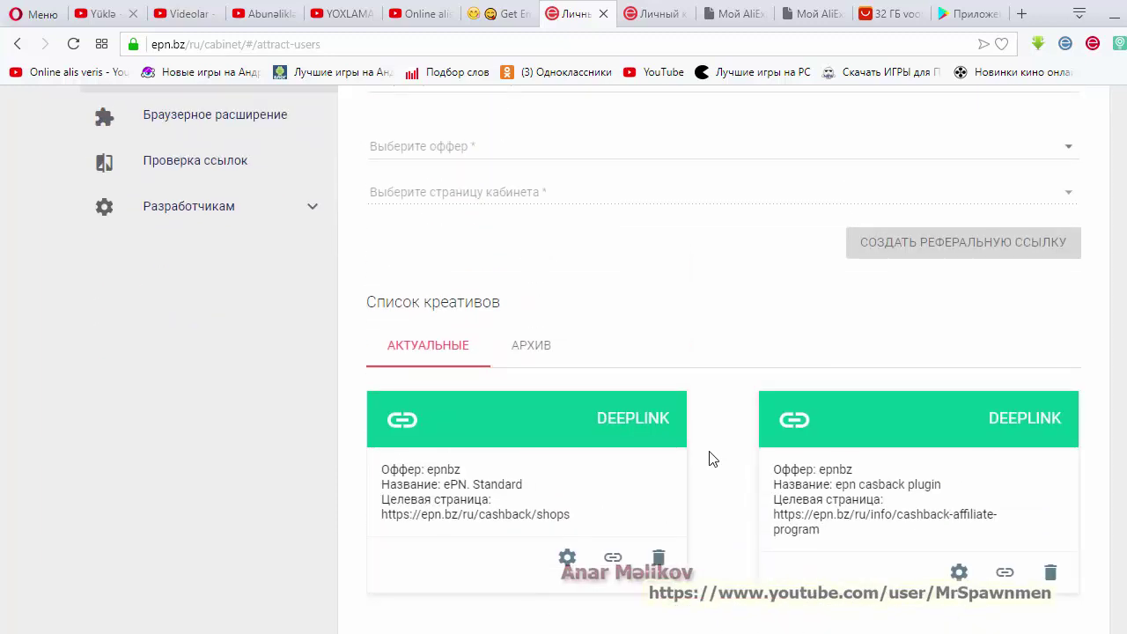
{"action": "scroll", "coordinate": [711, 458], "scroll_direction": "up", "scroll_amount": 1}
Step: Try to create a referral link named "ePN. Fix" with the offer ePN. Fix and the cabinet page ePN Cashback Fix
{"action": "left_click", "coordinate": [1064, 414]}
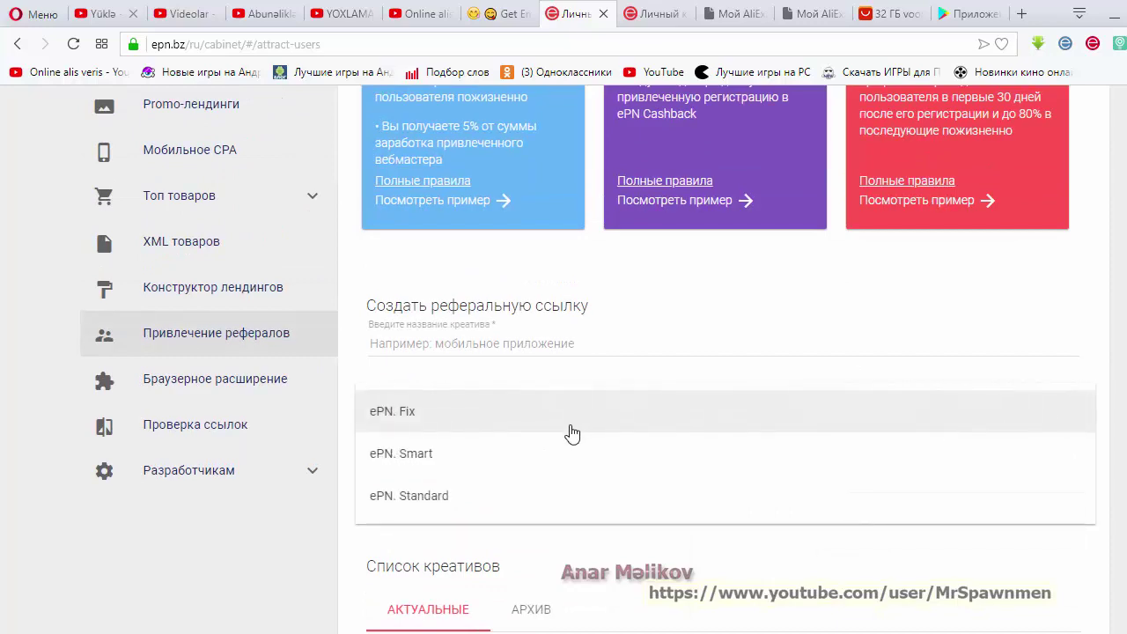
{"action": "left_click", "coordinate": [571, 427]}
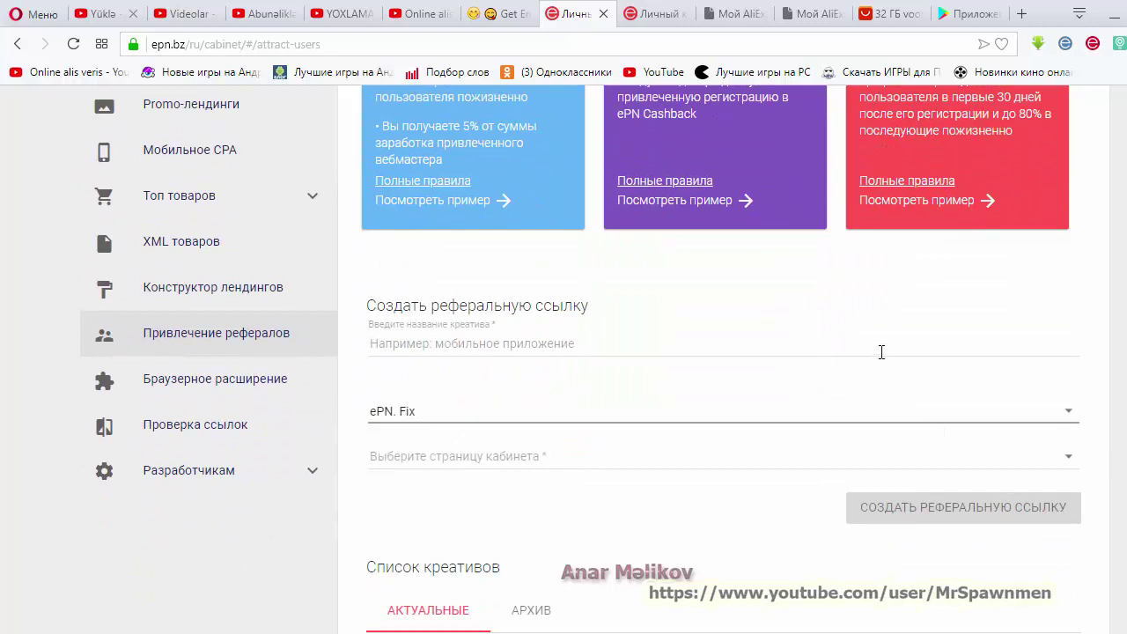
{"action": "left_click", "coordinate": [1068, 457]}
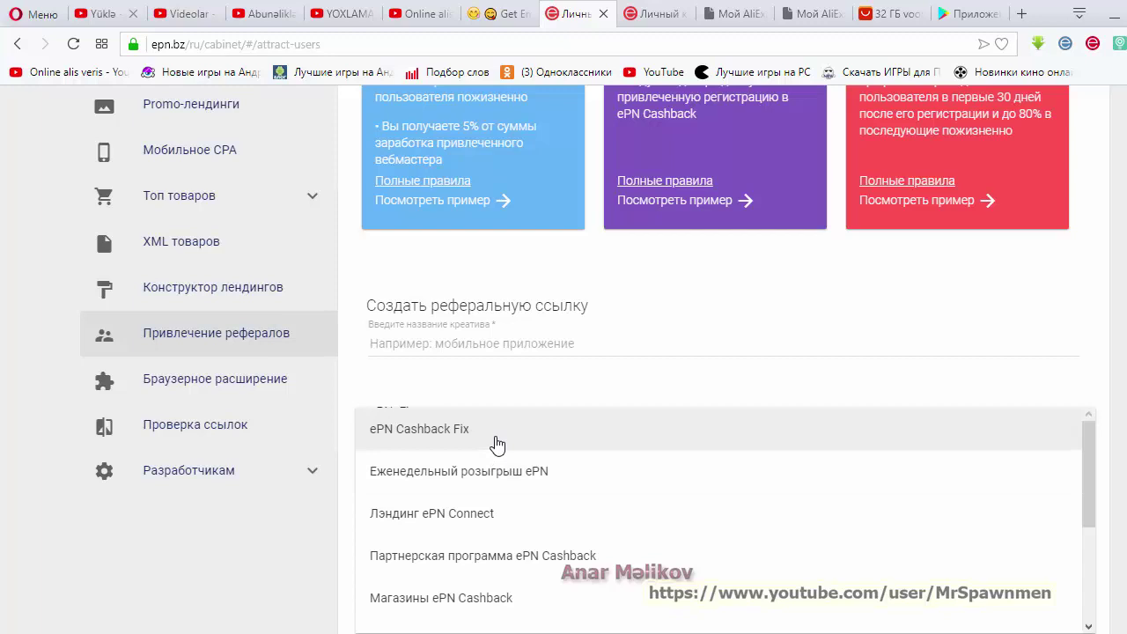
{"action": "left_click", "coordinate": [497, 444]}
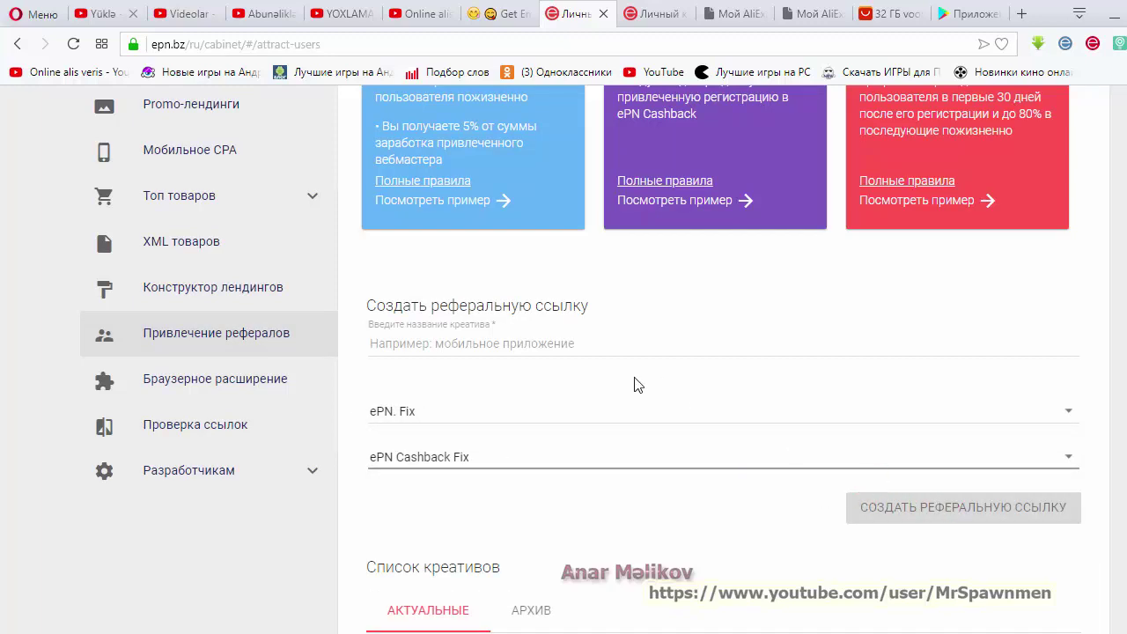
{"action": "left_click", "coordinate": [613, 342]}
{"action": "type", "text": "ePN. Fix"}
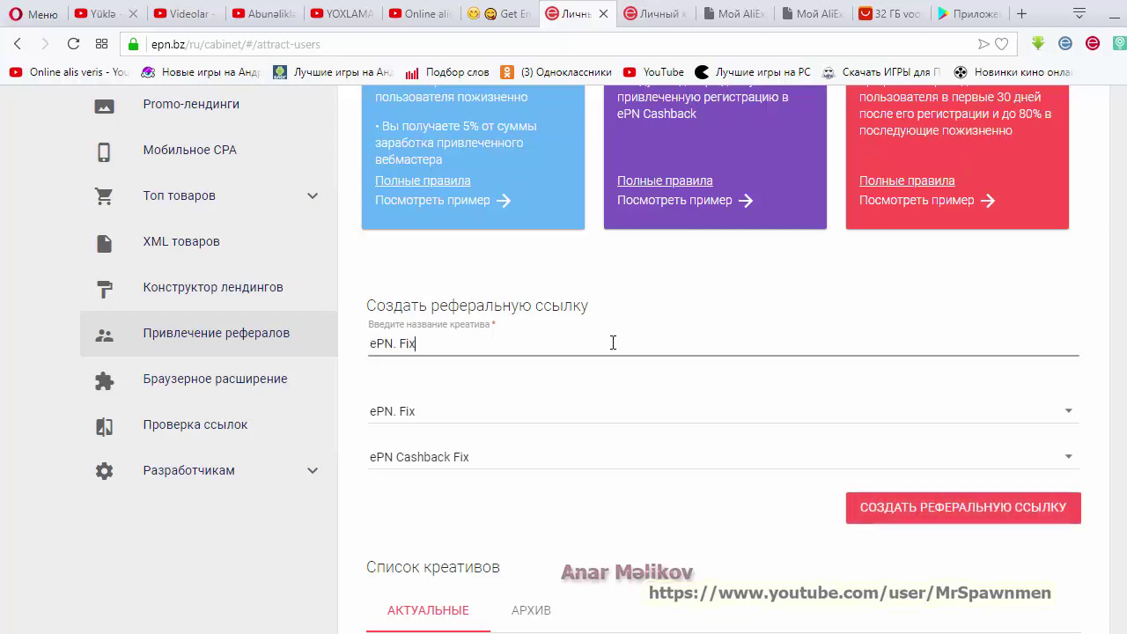
{"action": "left_click", "coordinate": [916, 507]}
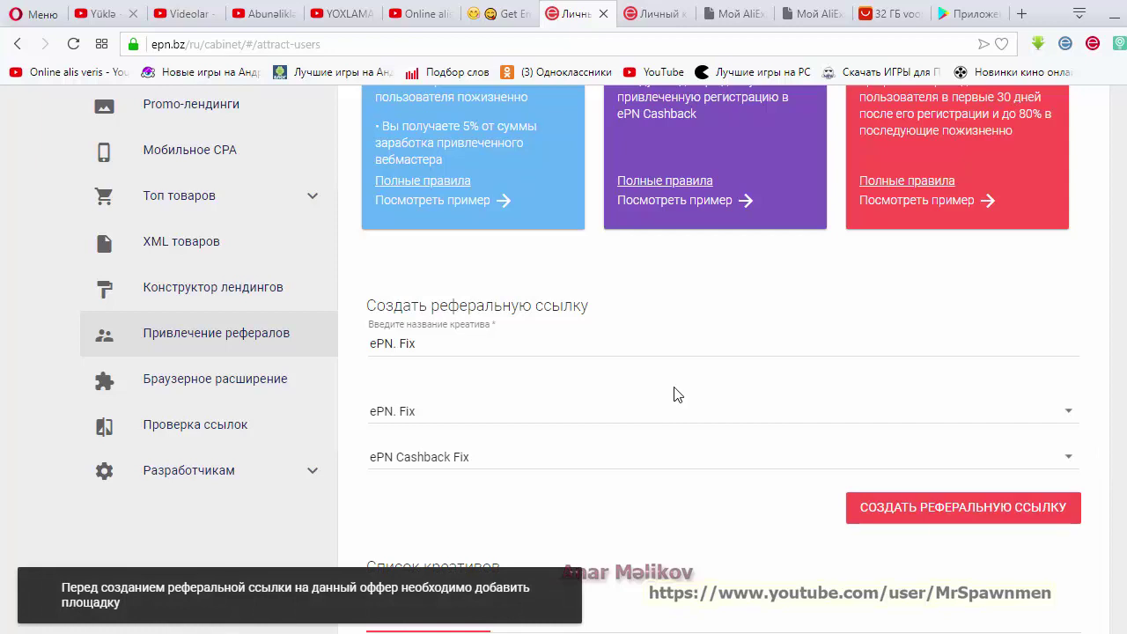
{"action": "left_click", "coordinate": [946, 514]}
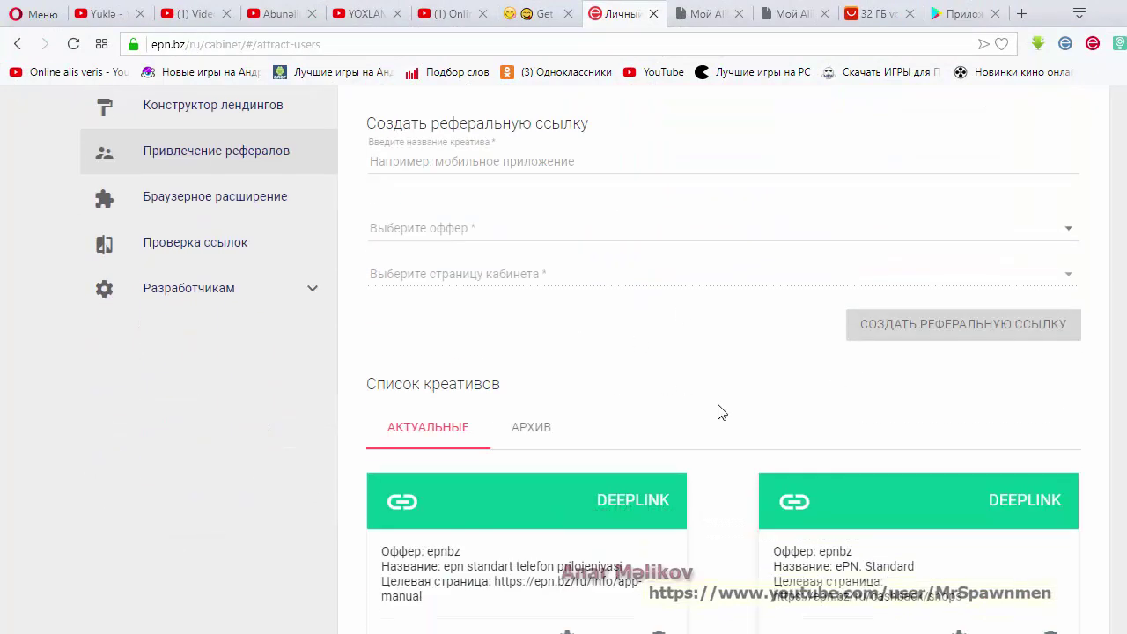
Step: Copy the name "epn standart telefon prilojeniyasi" from its deeplink card in the creatives list
{"action": "scroll", "coordinate": [720, 412], "scroll_direction": "down", "scroll_amount": 4}
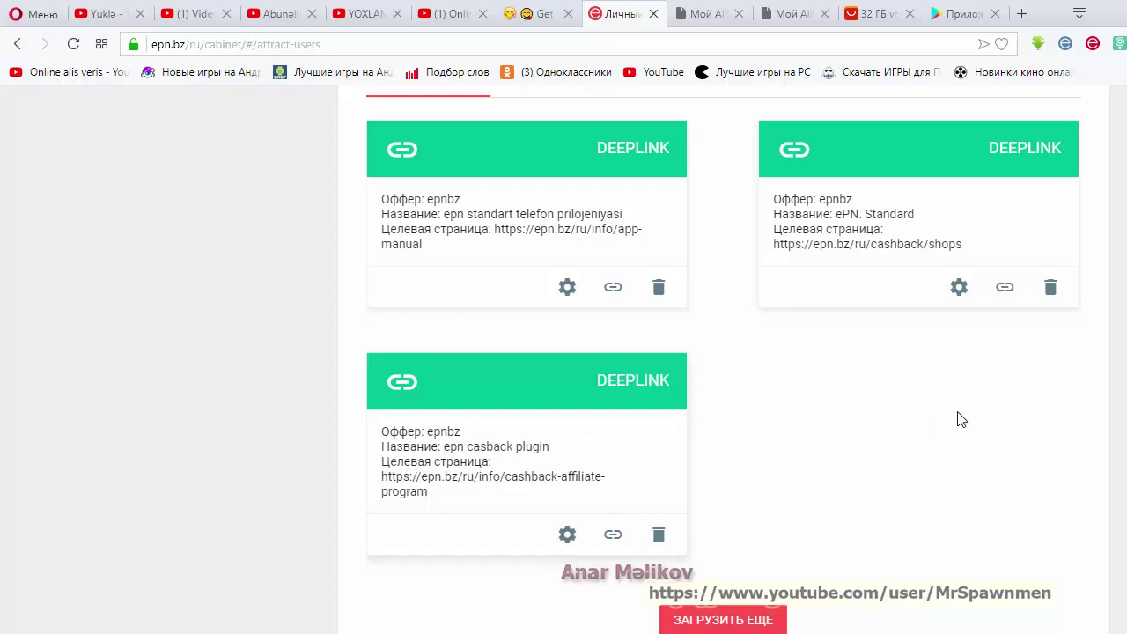
{"action": "scroll", "coordinate": [959, 420], "scroll_direction": "up", "scroll_amount": 2}
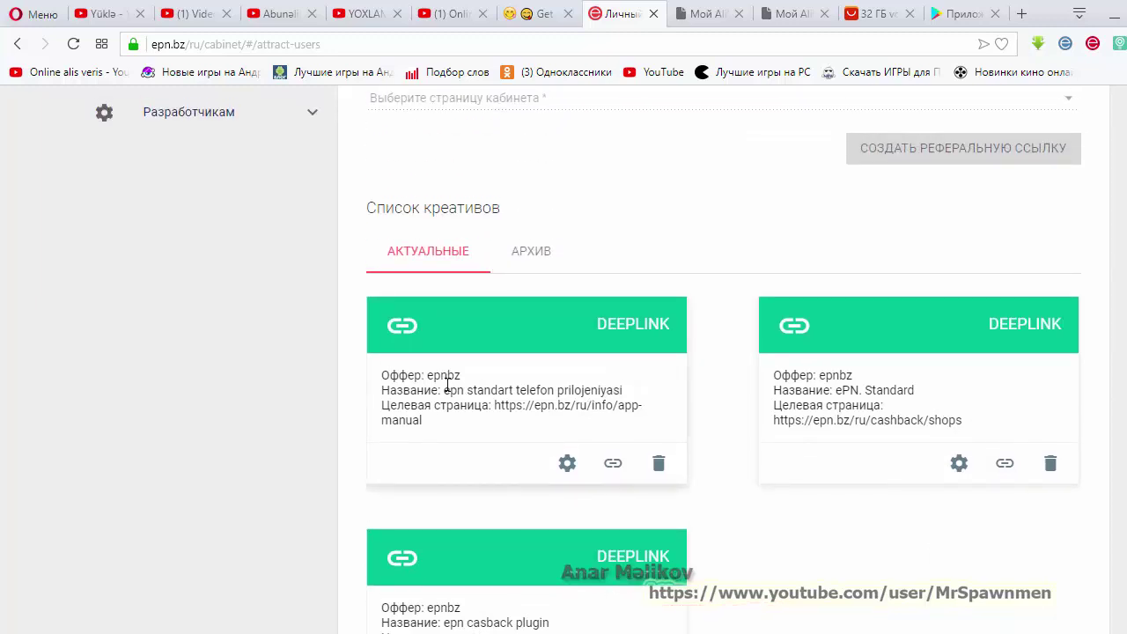
{"action": "left_click_drag", "start_coordinate": [445, 390], "coordinate": [620, 391]}
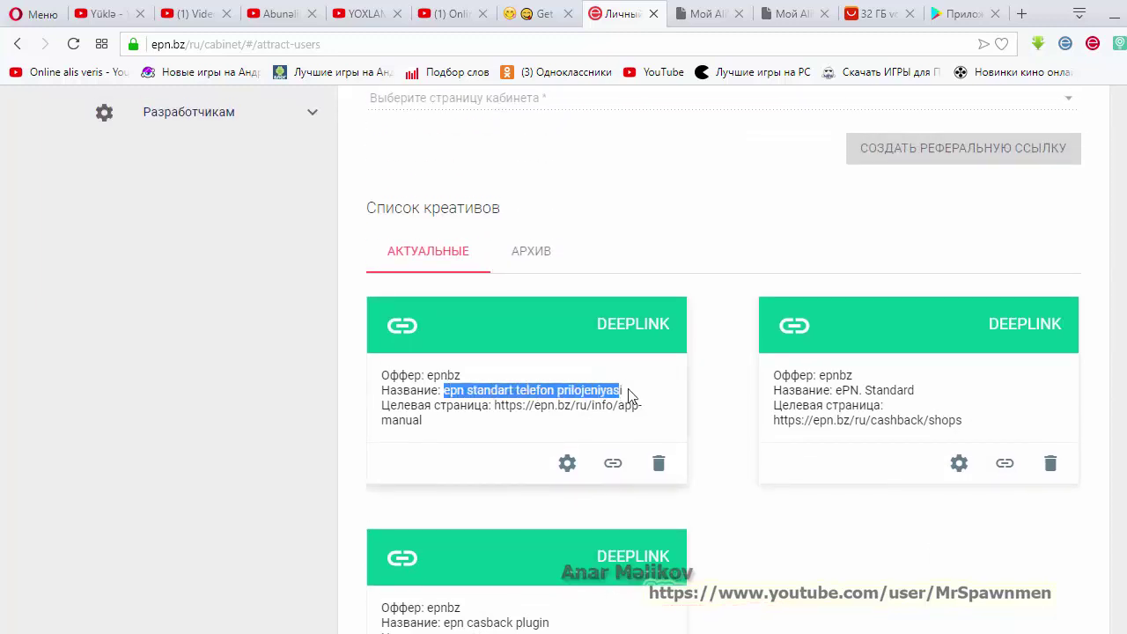
{"action": "right_click", "coordinate": [597, 391]}
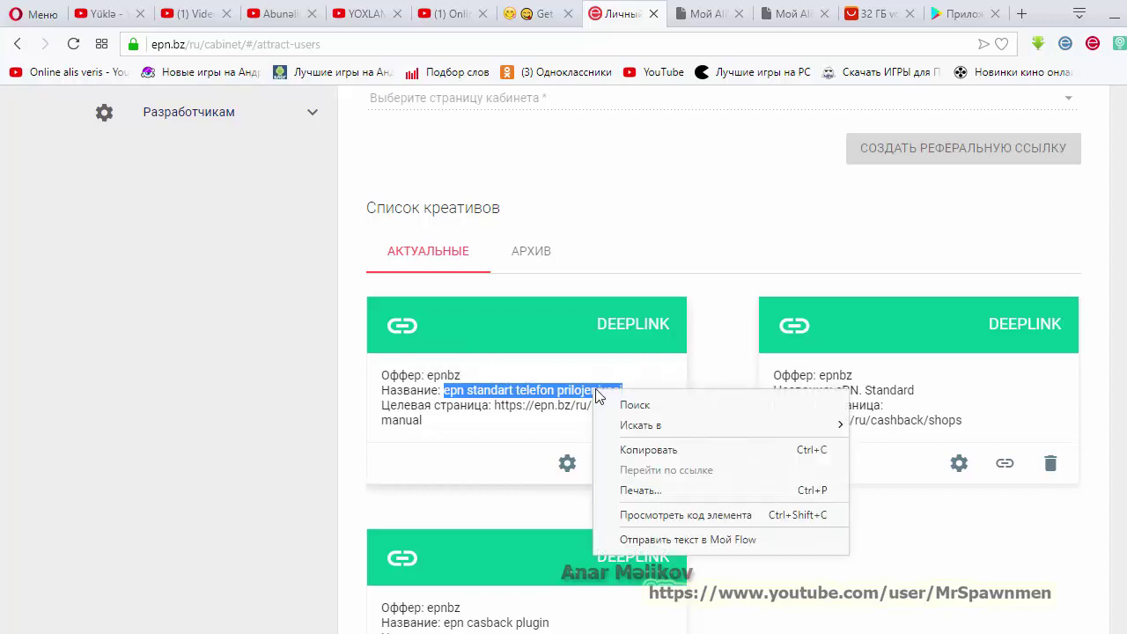
{"action": "left_click", "coordinate": [645, 450]}
Step: Select the offer ePN. Fix in the referral link form and review the cabinet pages available for it
{"action": "scroll", "coordinate": [598, 403], "scroll_direction": "up", "scroll_amount": 7}
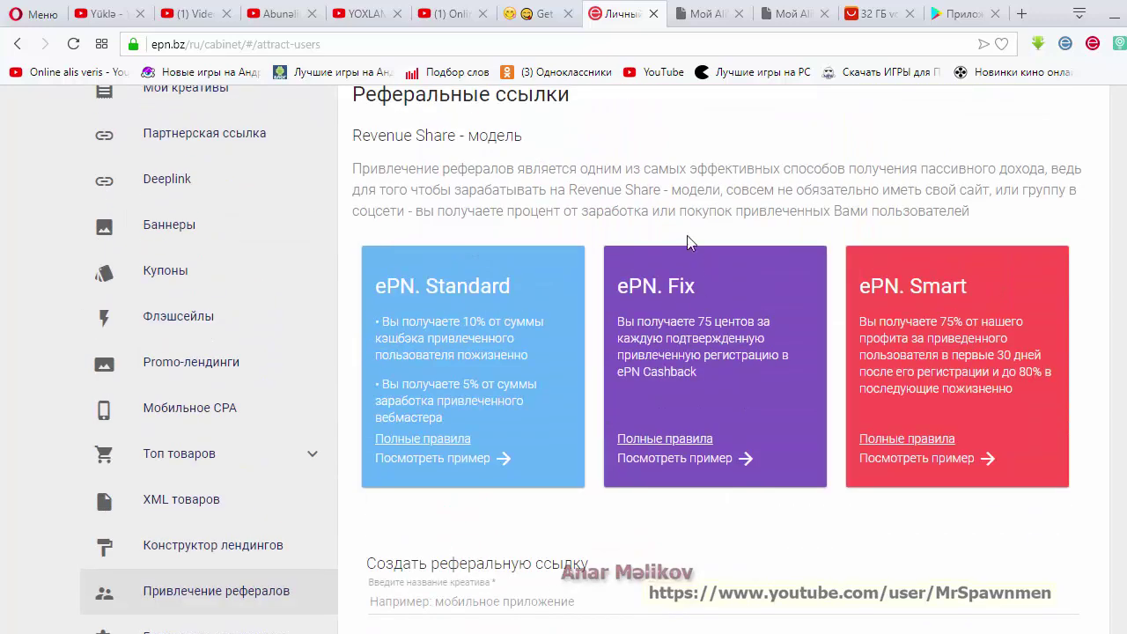
{"action": "scroll", "coordinate": [727, 471], "scroll_direction": "down", "scroll_amount": 3}
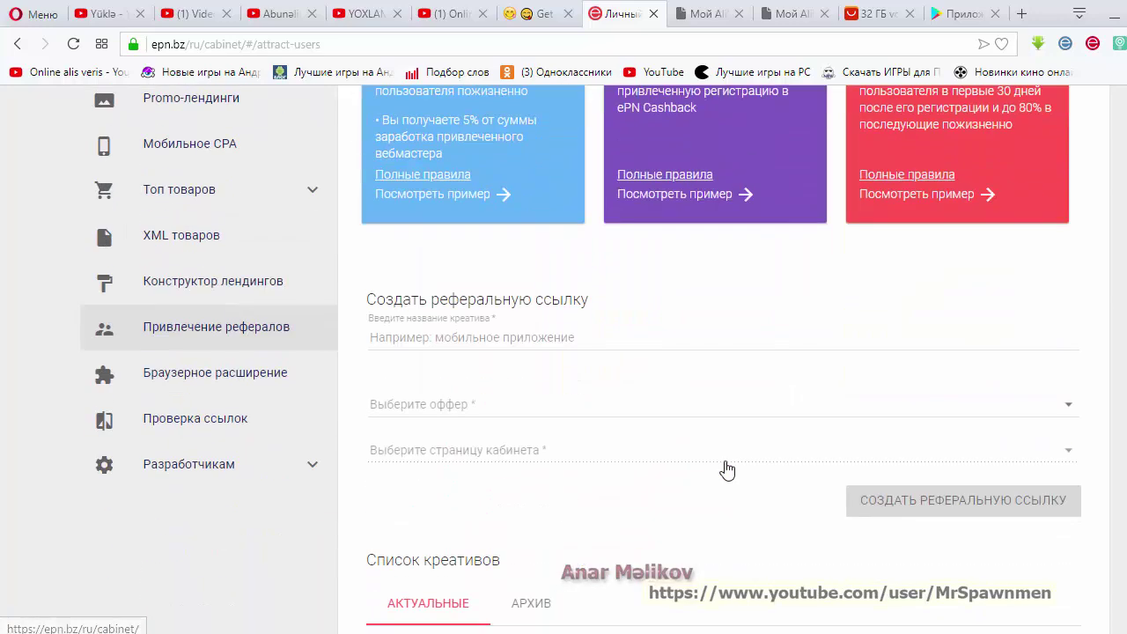
{"action": "left_click", "coordinate": [1053, 410]}
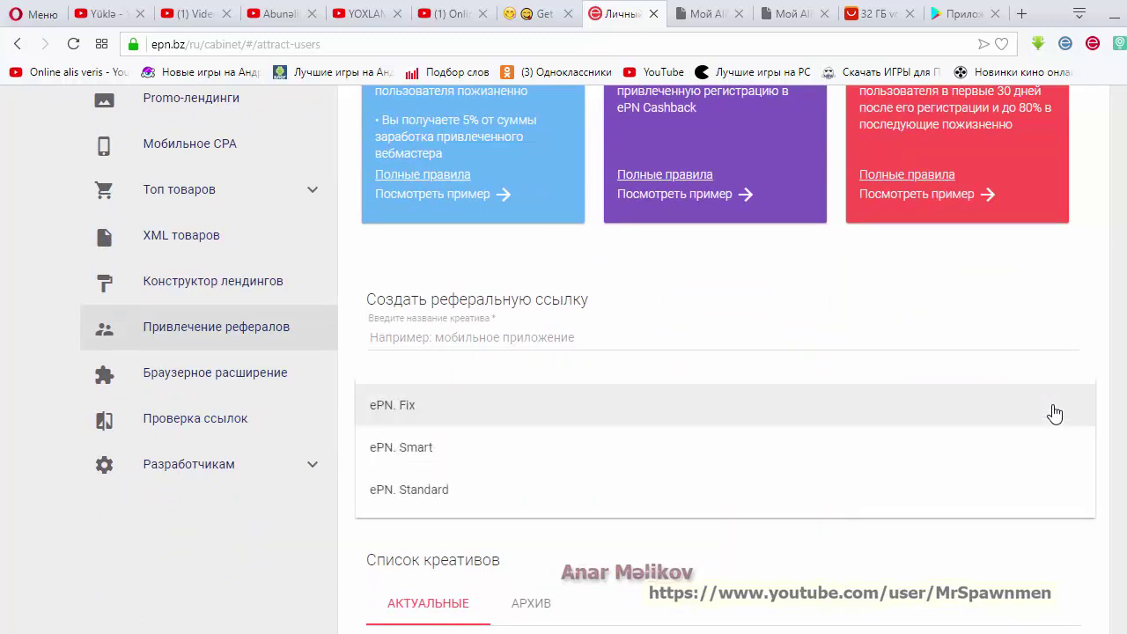
{"action": "left_click", "coordinate": [467, 422]}
{"action": "left_click", "coordinate": [1067, 458]}
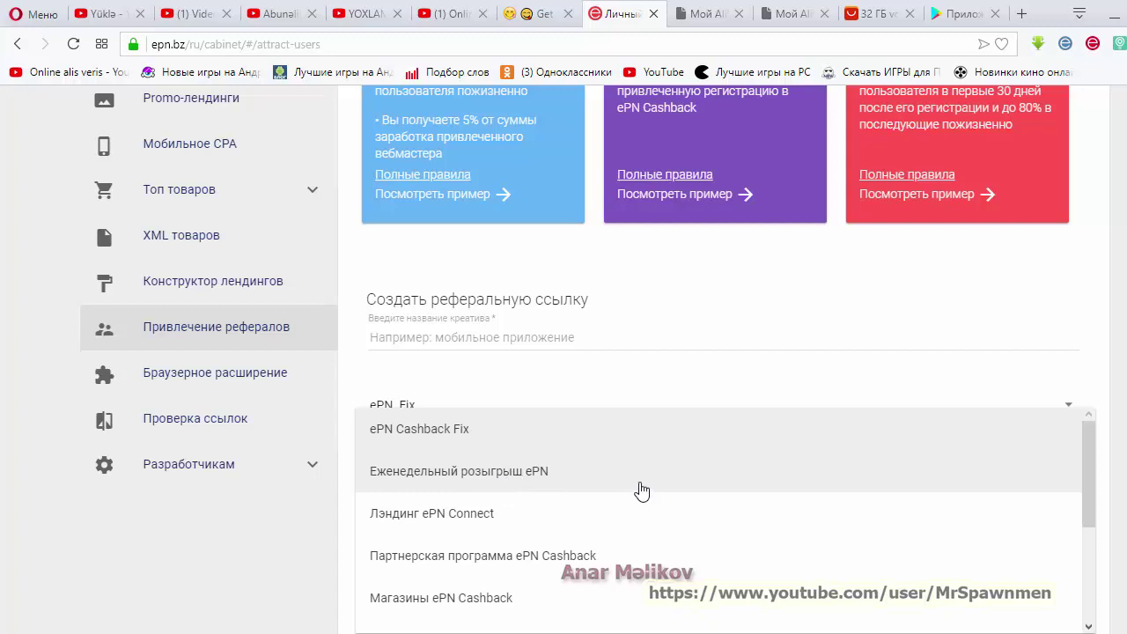
{"action": "scroll", "coordinate": [640, 485], "scroll_direction": "down", "scroll_amount": 2}
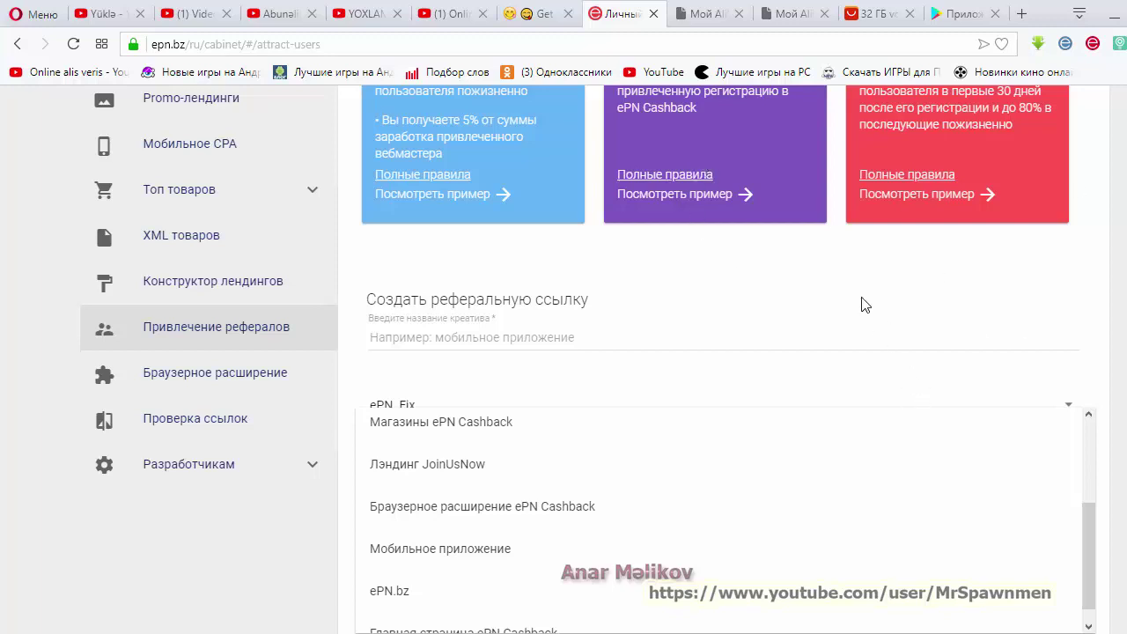
{"action": "scroll", "coordinate": [683, 539], "scroll_direction": "down", "scroll_amount": 1}
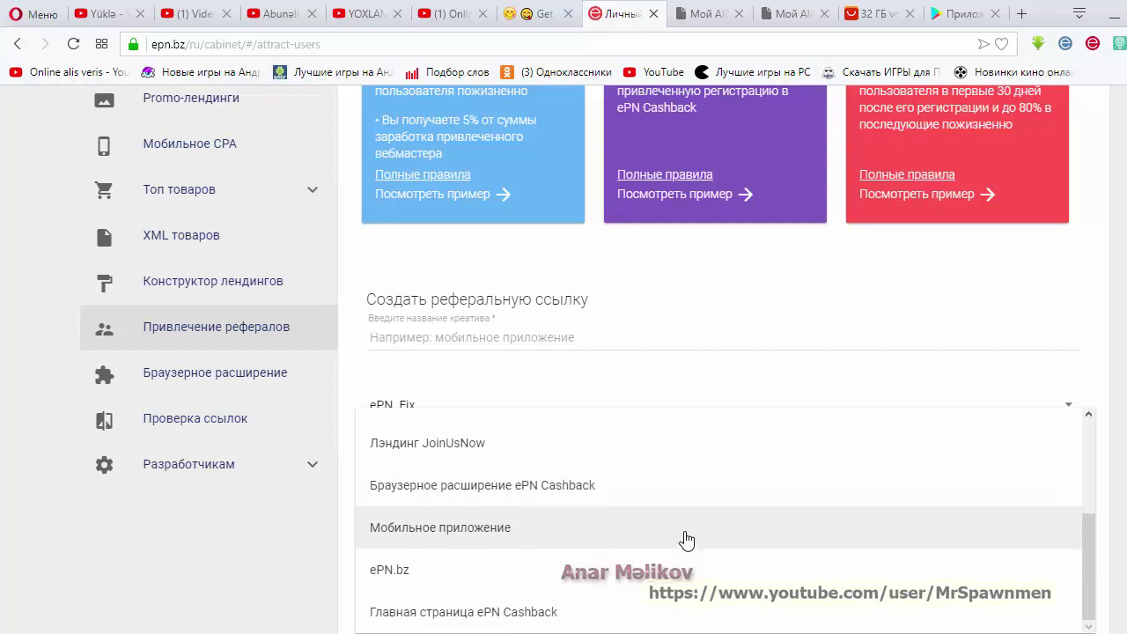
{"action": "left_click", "coordinate": [696, 261]}
Step: Change the referral link's offer to ePN. Standard and review the cabinet pages available for it
{"action": "scroll", "coordinate": [502, 334], "scroll_direction": "up", "scroll_amount": 3}
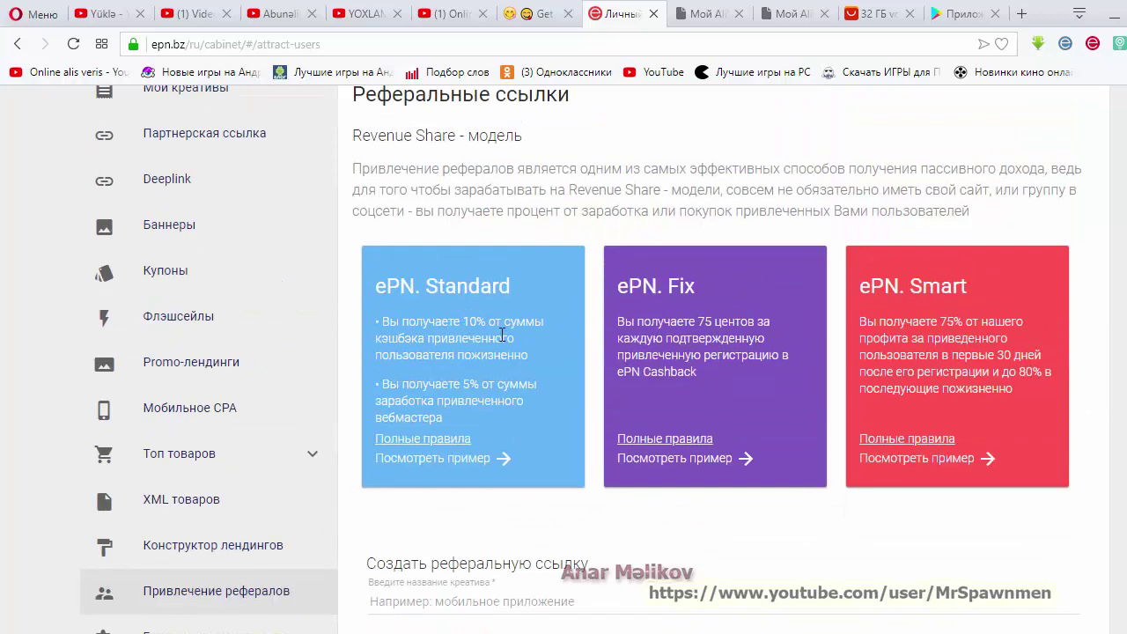
{"action": "scroll", "coordinate": [467, 468], "scroll_direction": "down", "scroll_amount": 4}
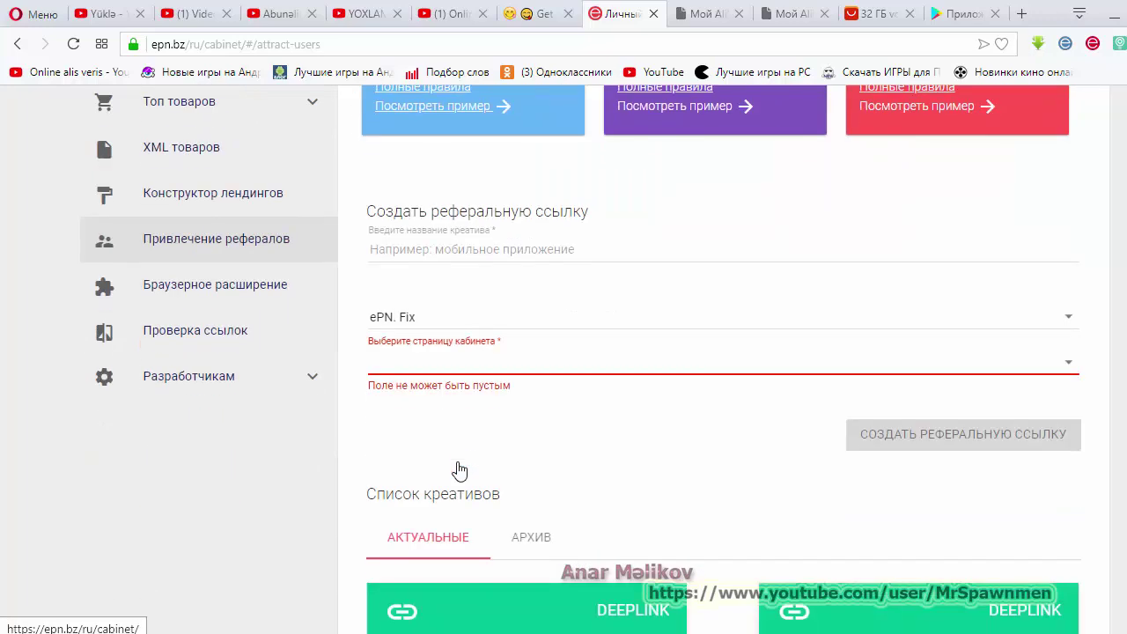
{"action": "scroll", "coordinate": [459, 471], "scroll_direction": "down", "scroll_amount": 4}
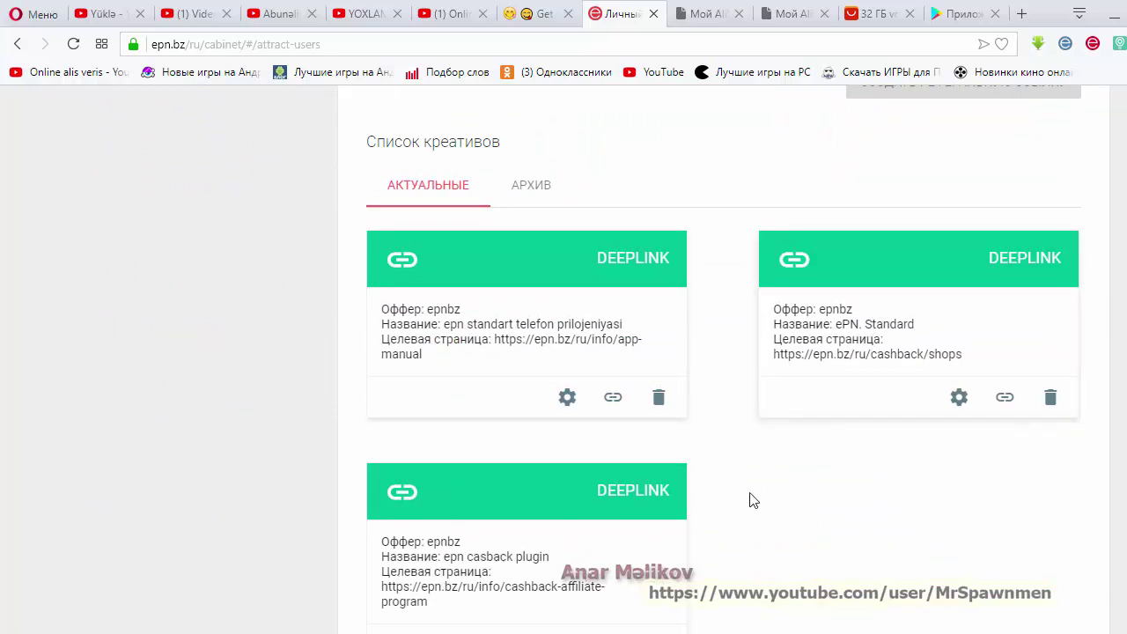
{"action": "scroll", "coordinate": [750, 499], "scroll_direction": "down", "scroll_amount": 1}
{"action": "scroll", "coordinate": [749, 498], "scroll_direction": "up", "scroll_amount": 2}
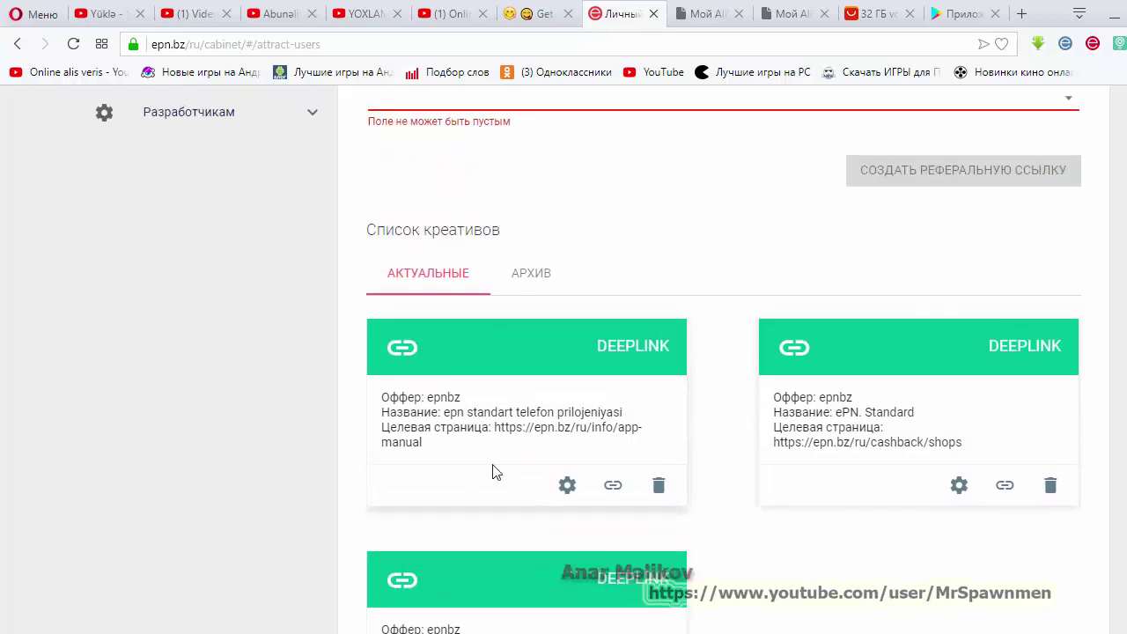
{"action": "scroll", "coordinate": [748, 468], "scroll_direction": "up", "scroll_amount": 3}
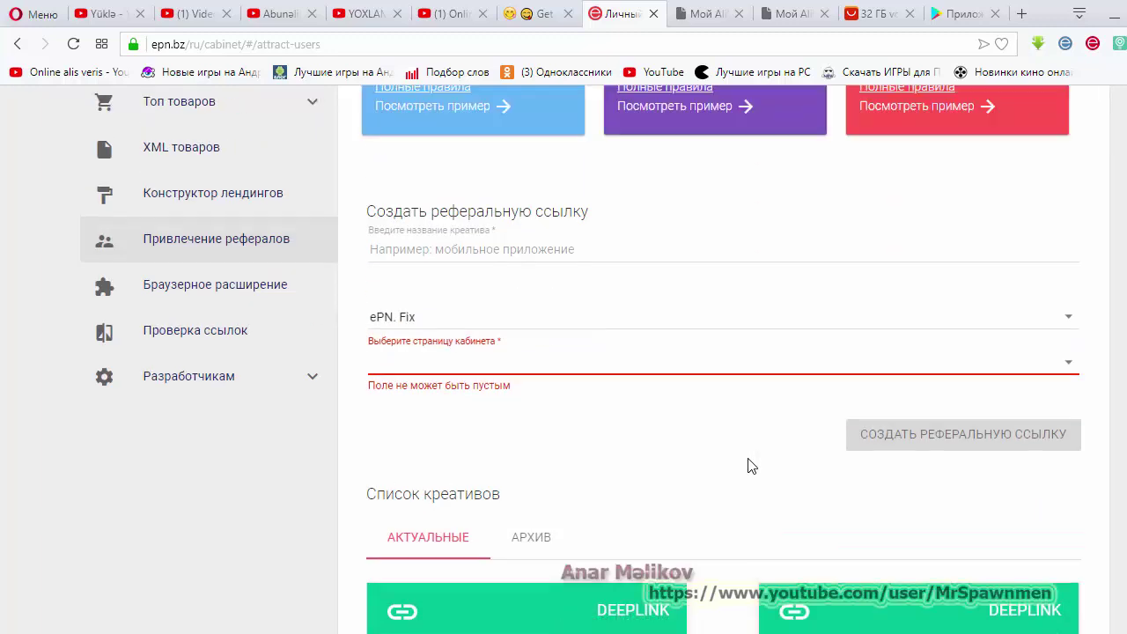
{"action": "left_click", "coordinate": [1050, 318]}
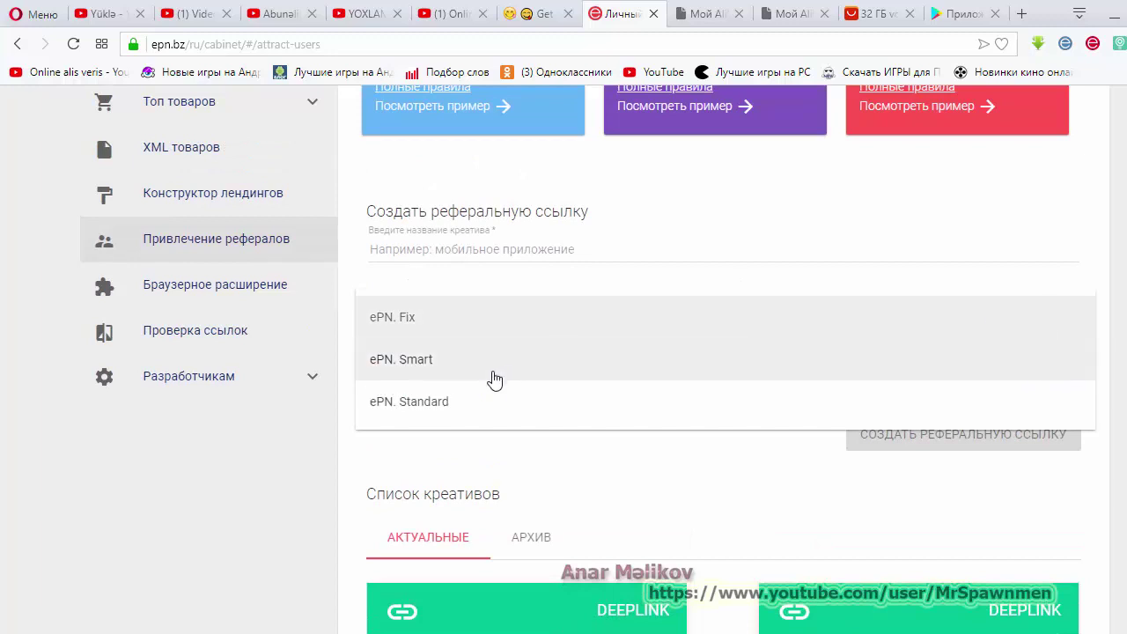
{"action": "left_click", "coordinate": [476, 402]}
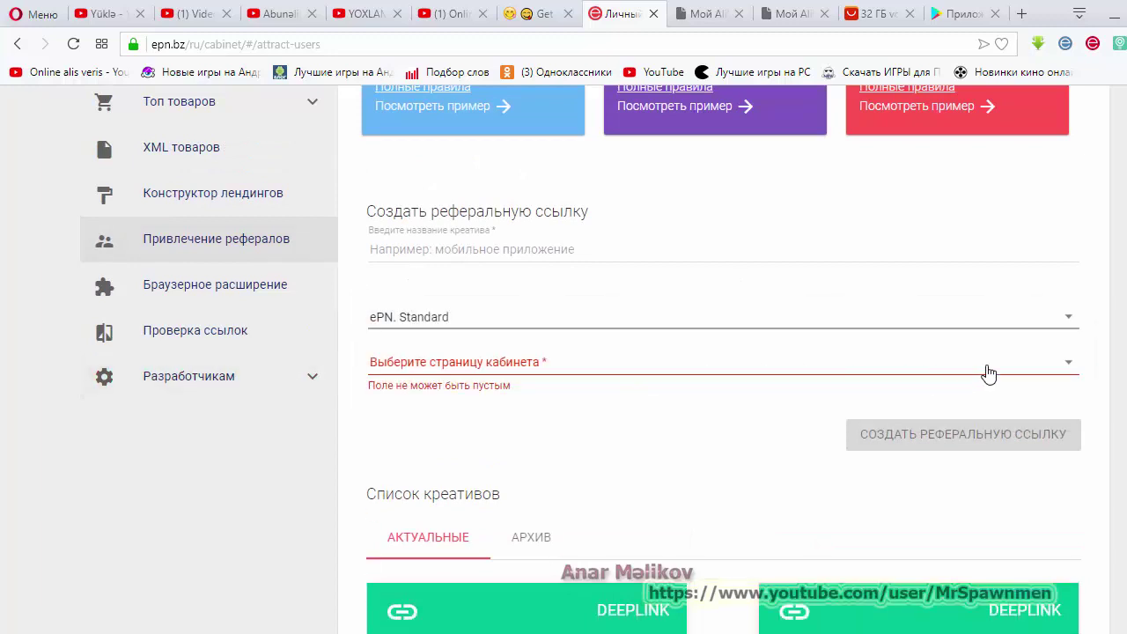
{"action": "left_click", "coordinate": [1039, 365]}
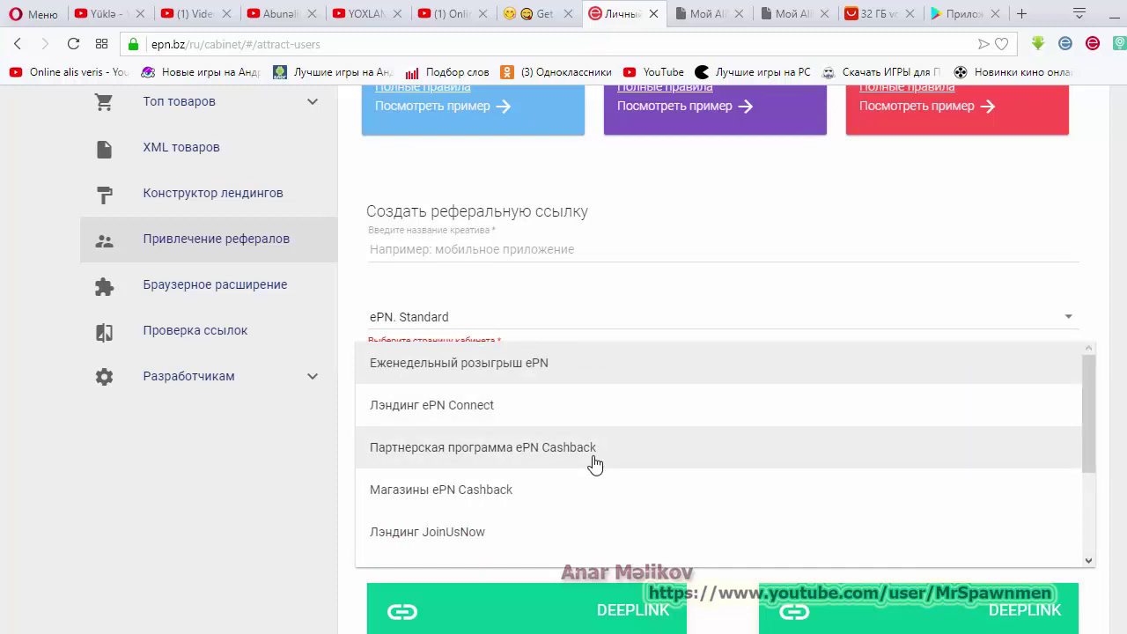
{"action": "scroll", "coordinate": [555, 445], "scroll_direction": "down", "scroll_amount": 1}
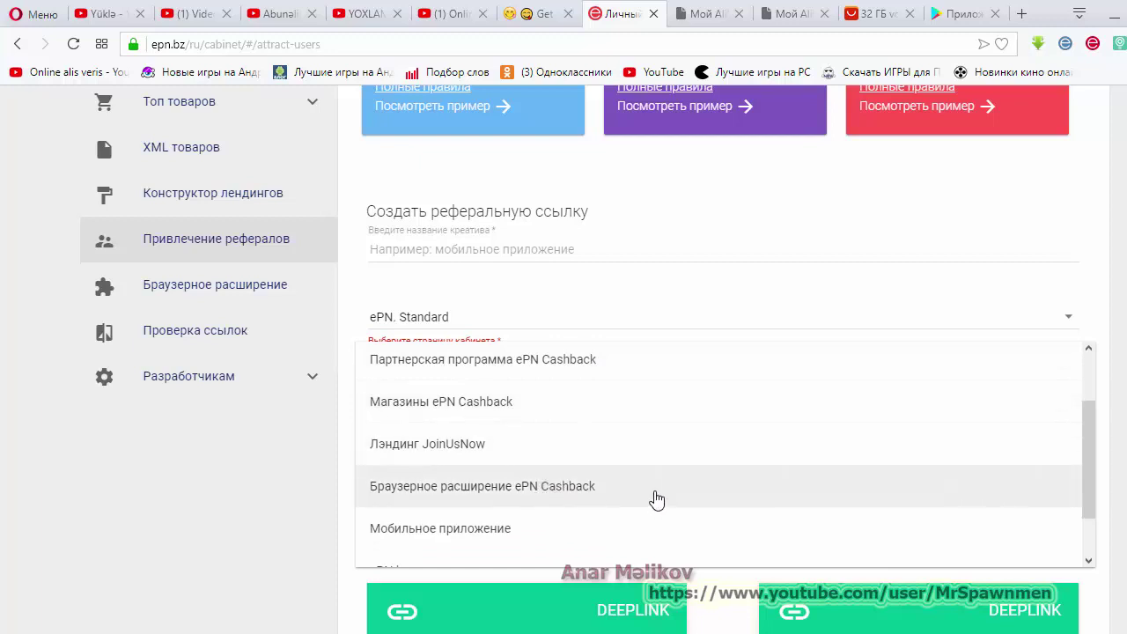
{"action": "scroll", "coordinate": [656, 499], "scroll_direction": "down", "scroll_amount": 1}
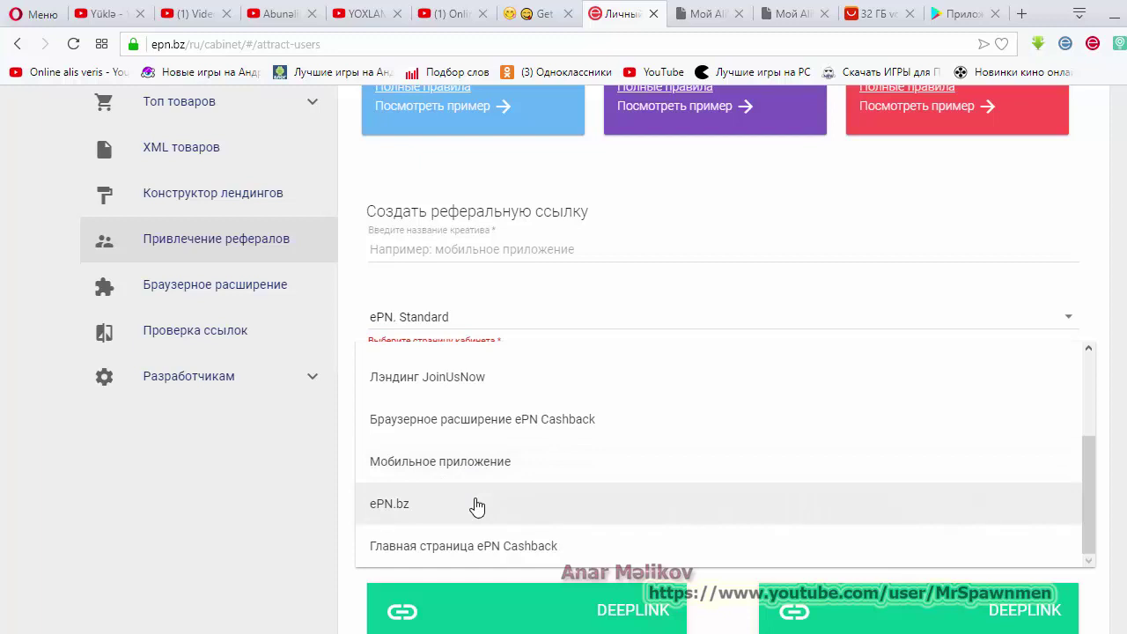
{"action": "left_click", "coordinate": [298, 510]}
Step: Set the cabinet page to ePN.bz and create the referral link with the name "Epn saytindan qeydiyyat"
{"action": "scroll", "coordinate": [298, 511], "scroll_direction": "down", "scroll_amount": 3}
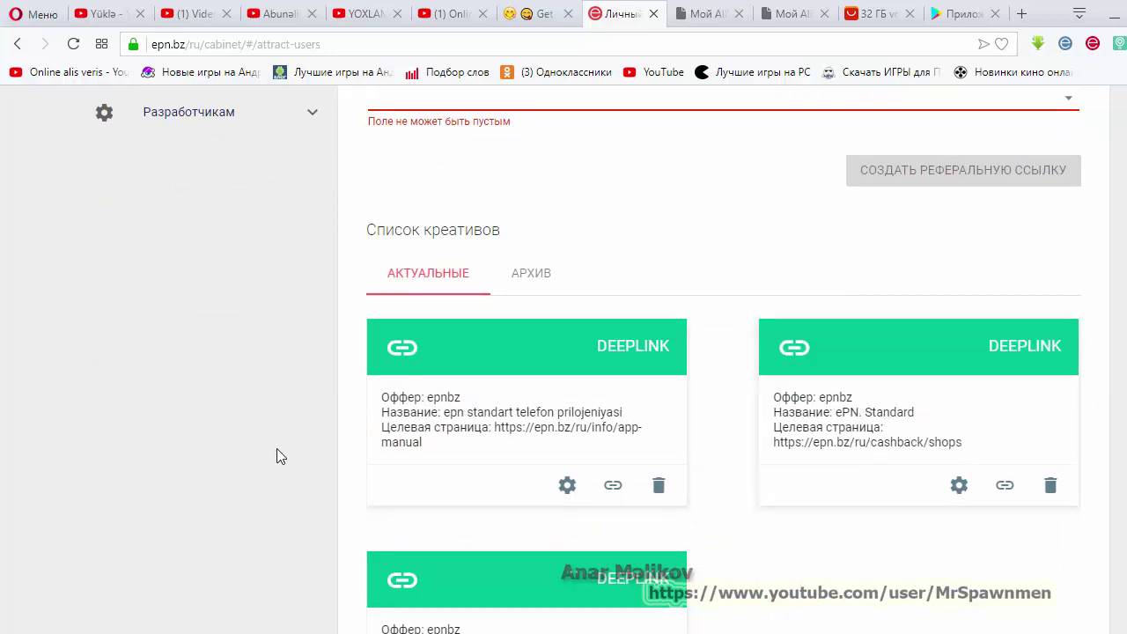
{"action": "scroll", "coordinate": [276, 455], "scroll_direction": "up", "scroll_amount": 3}
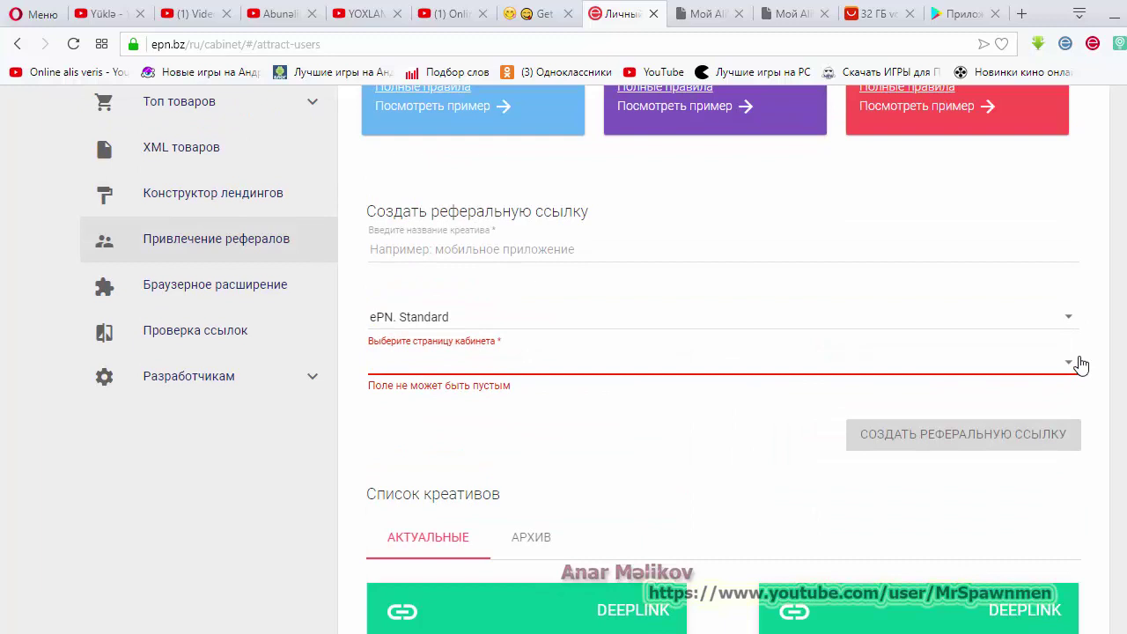
{"action": "left_click", "coordinate": [1076, 364]}
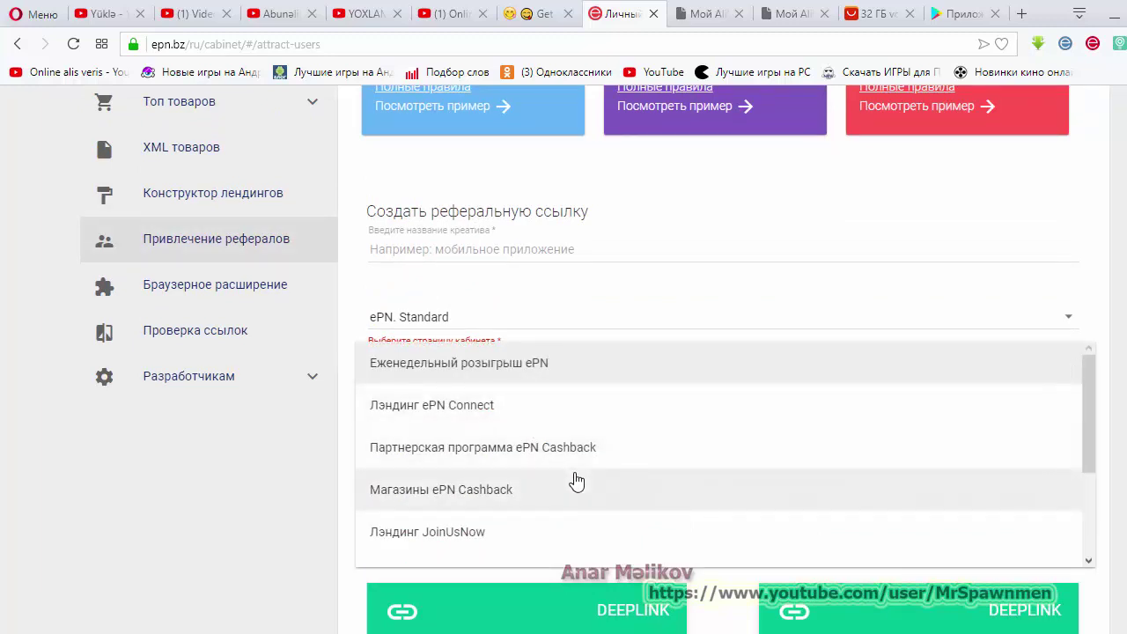
{"action": "scroll", "coordinate": [577, 481], "scroll_direction": "down", "scroll_amount": 3}
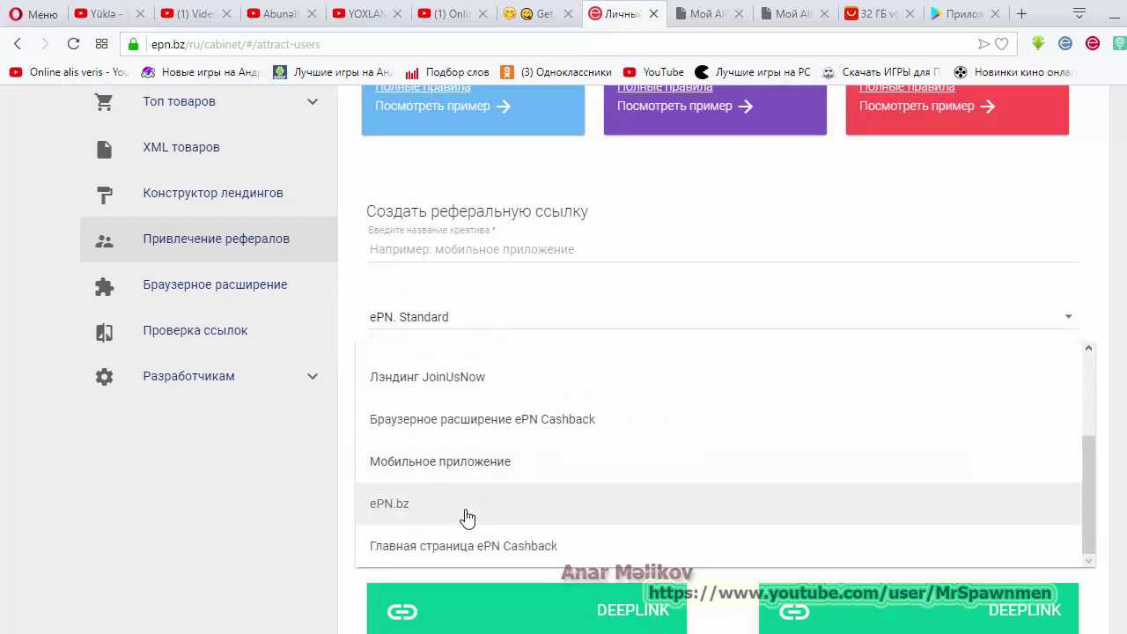
{"action": "left_click", "coordinate": [468, 506]}
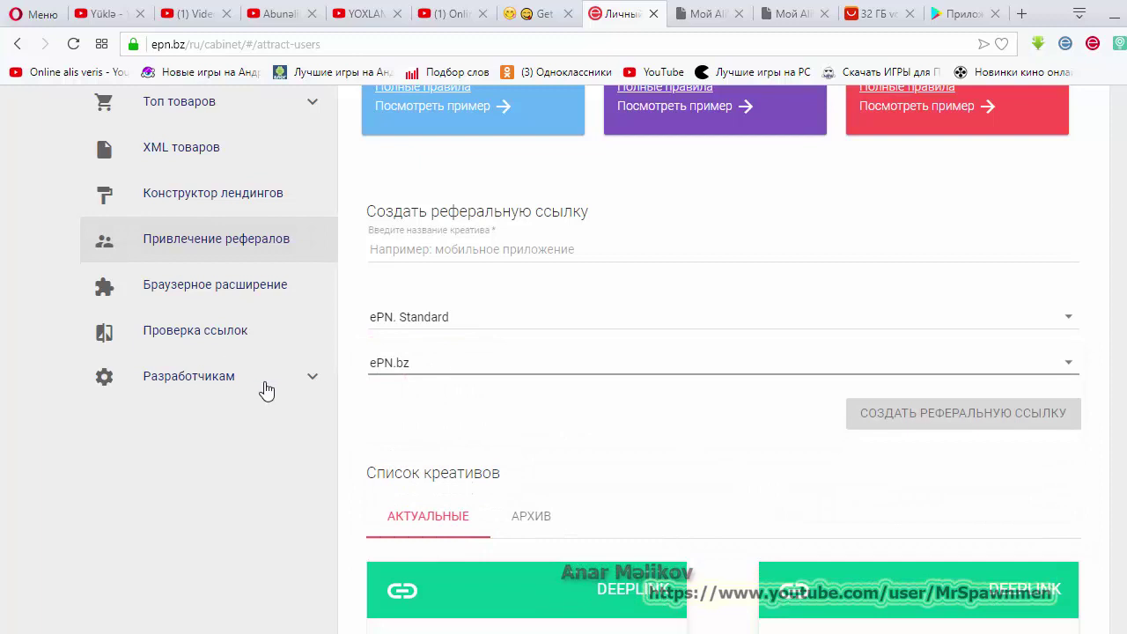
{"action": "left_click", "coordinate": [510, 253]}
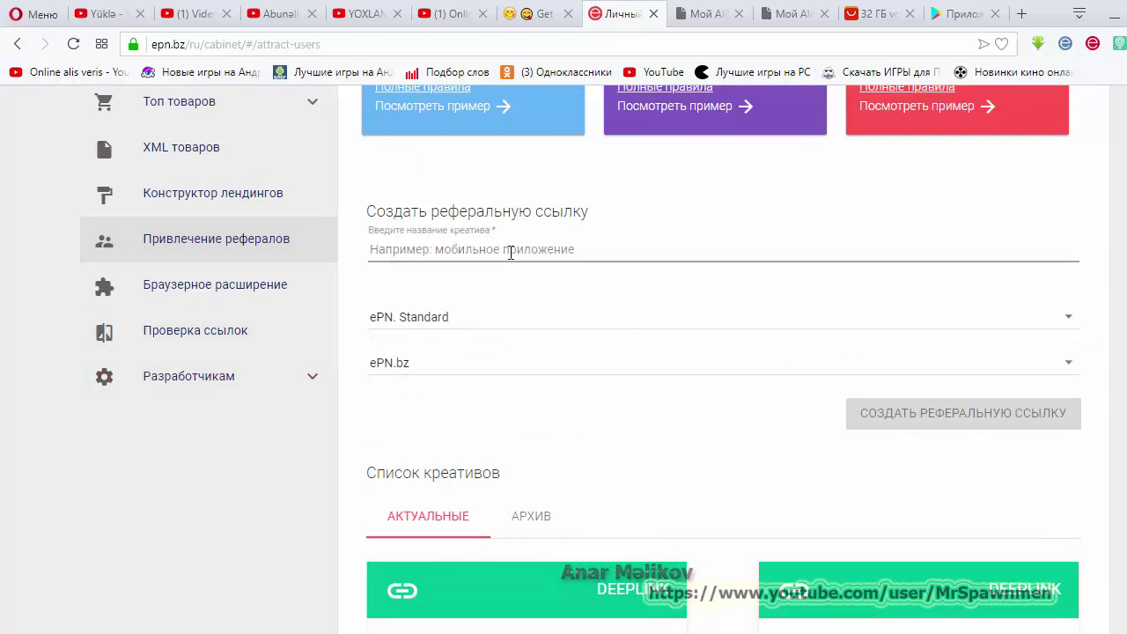
{"action": "type", "text": "Epn saytindan qeydiyyat"}
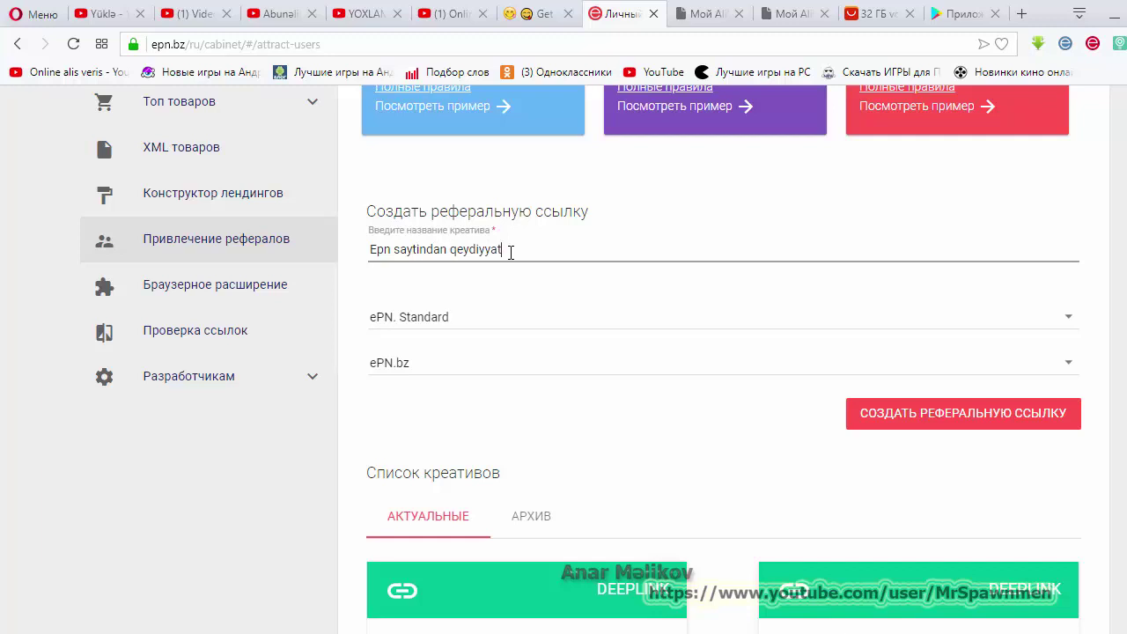
{"action": "left_click", "coordinate": [930, 423]}
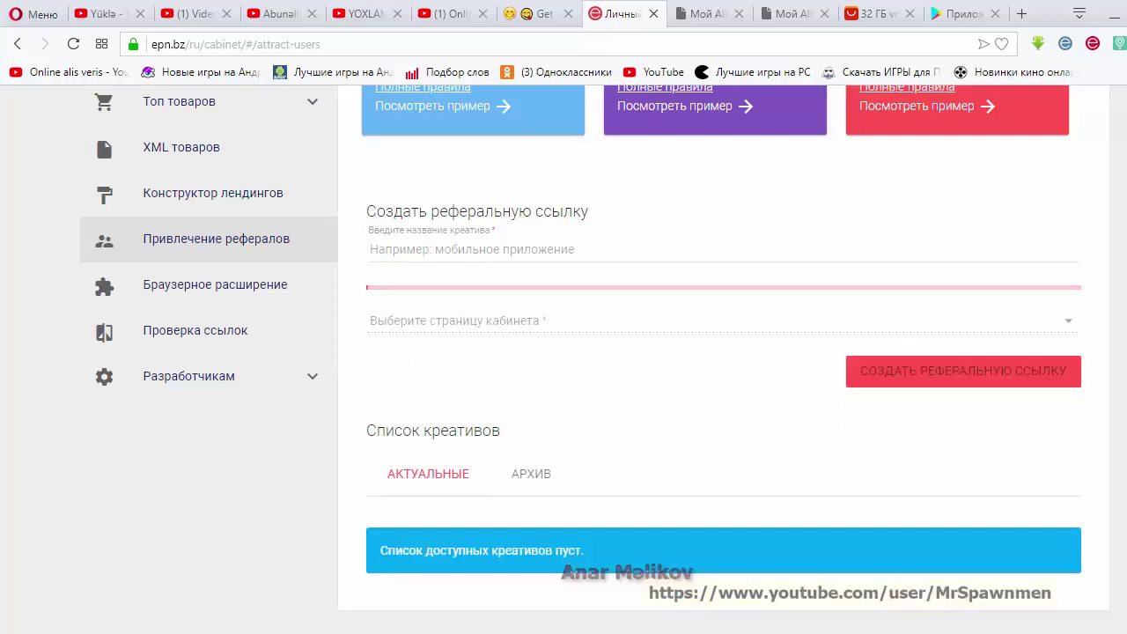
Step: Generate the insertion code for the "Epn saytindan qeydiyyat" creative in the creatives list and copy it
{"action": "scroll", "coordinate": [382, 352], "scroll_direction": "down", "scroll_amount": 1}
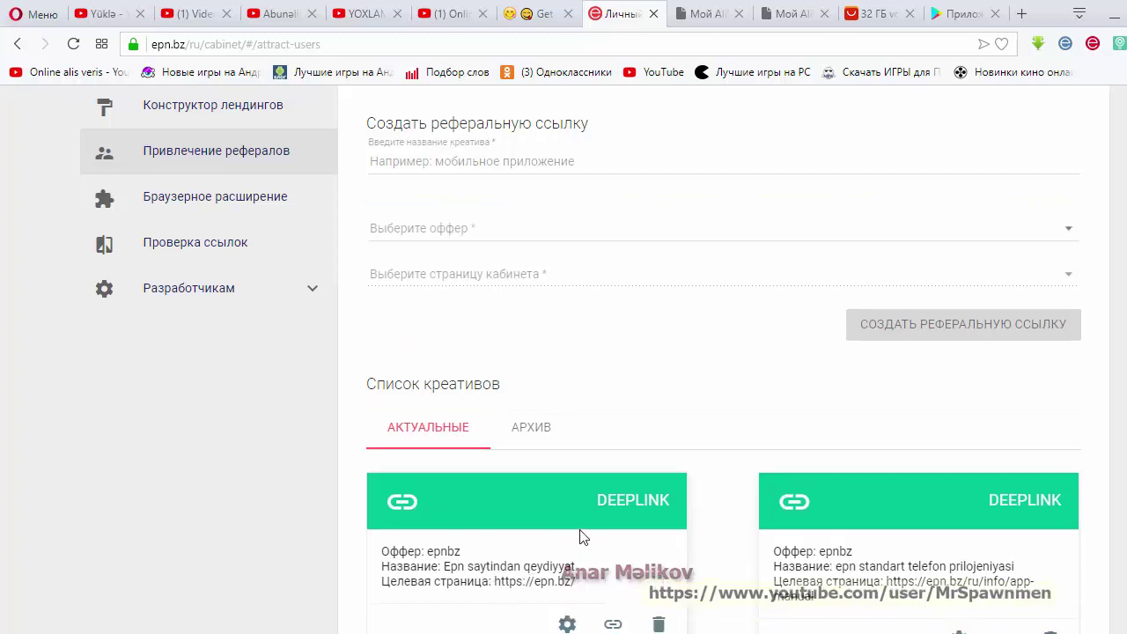
{"action": "scroll", "coordinate": [693, 414], "scroll_direction": "down", "scroll_amount": 3}
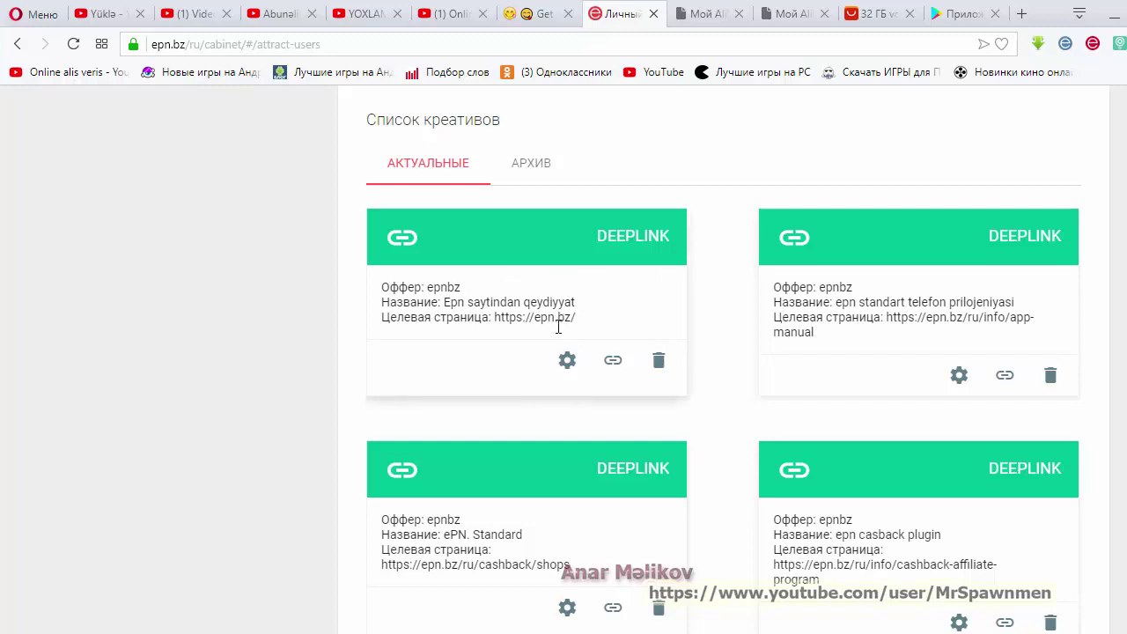
{"action": "left_click", "coordinate": [615, 363]}
{"action": "scroll", "coordinate": [691, 333], "scroll_direction": "down", "scroll_amount": 3}
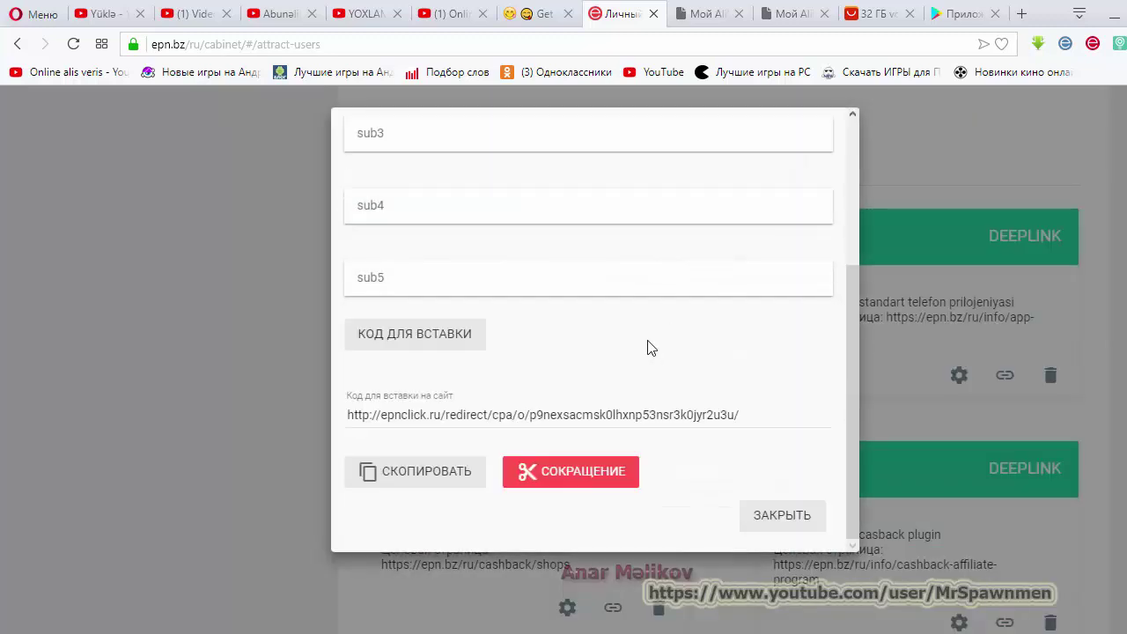
{"action": "left_click", "coordinate": [440, 344]}
{"action": "scroll", "coordinate": [718, 418], "scroll_direction": "up", "scroll_amount": 3}
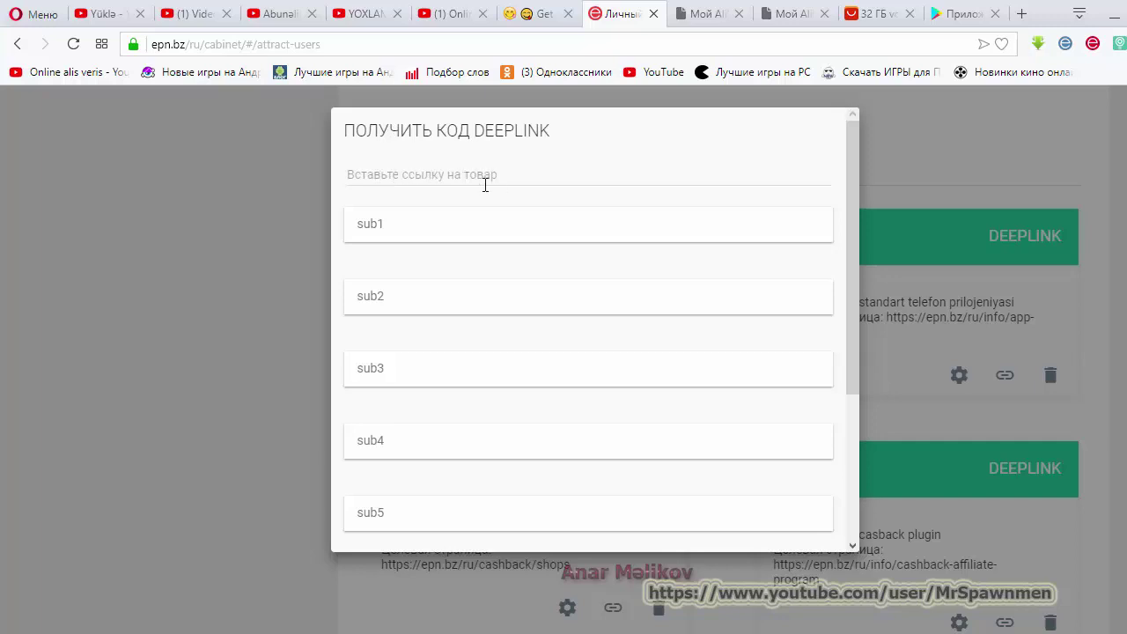
{"action": "scroll", "coordinate": [616, 266], "scroll_direction": "down", "scroll_amount": 3}
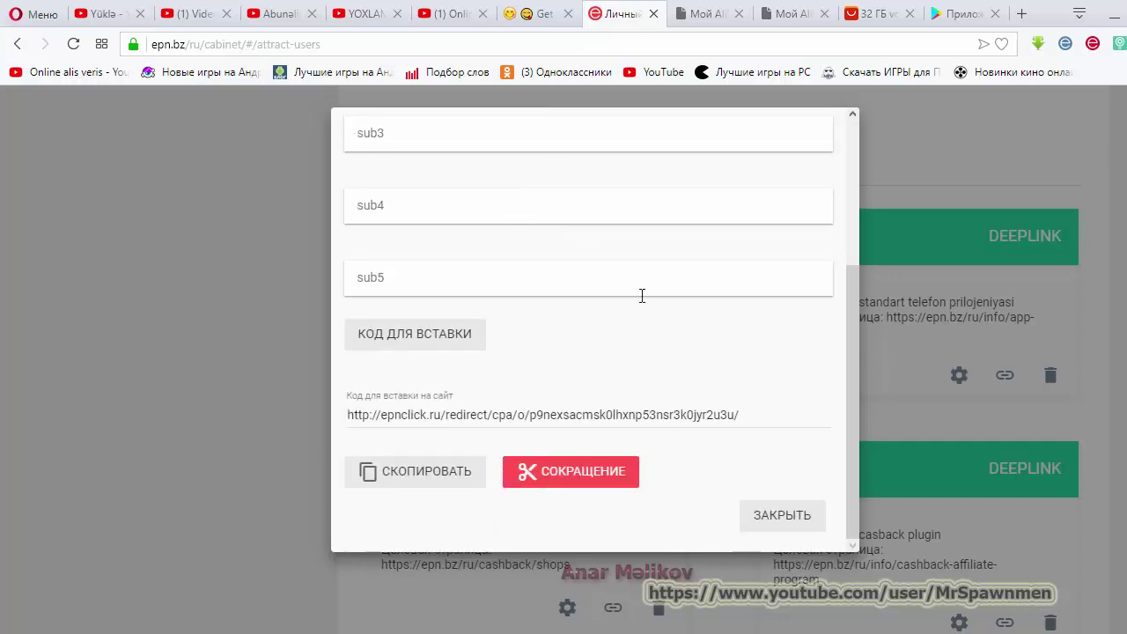
{"action": "scroll", "coordinate": [642, 296], "scroll_direction": "up", "scroll_amount": 3}
{"action": "scroll", "coordinate": [646, 287], "scroll_direction": "down", "scroll_amount": 3}
{"action": "left_click", "coordinate": [411, 476]}
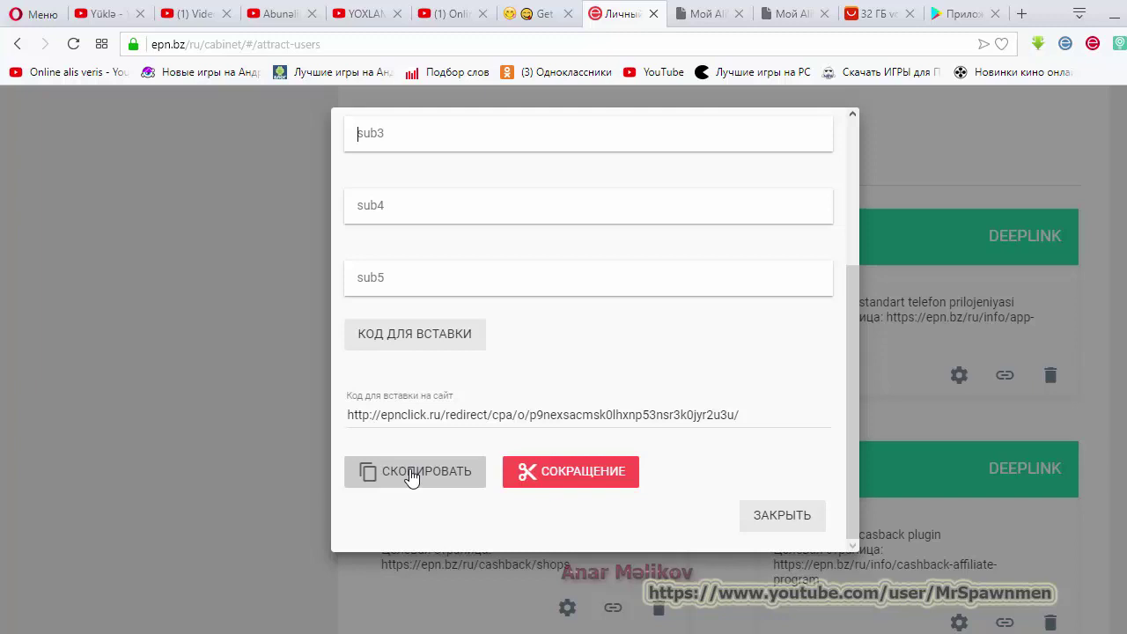
Step: Shorten the generated referral link, then copy the full link and its ali.pub short version
{"action": "left_click", "coordinate": [528, 473]}
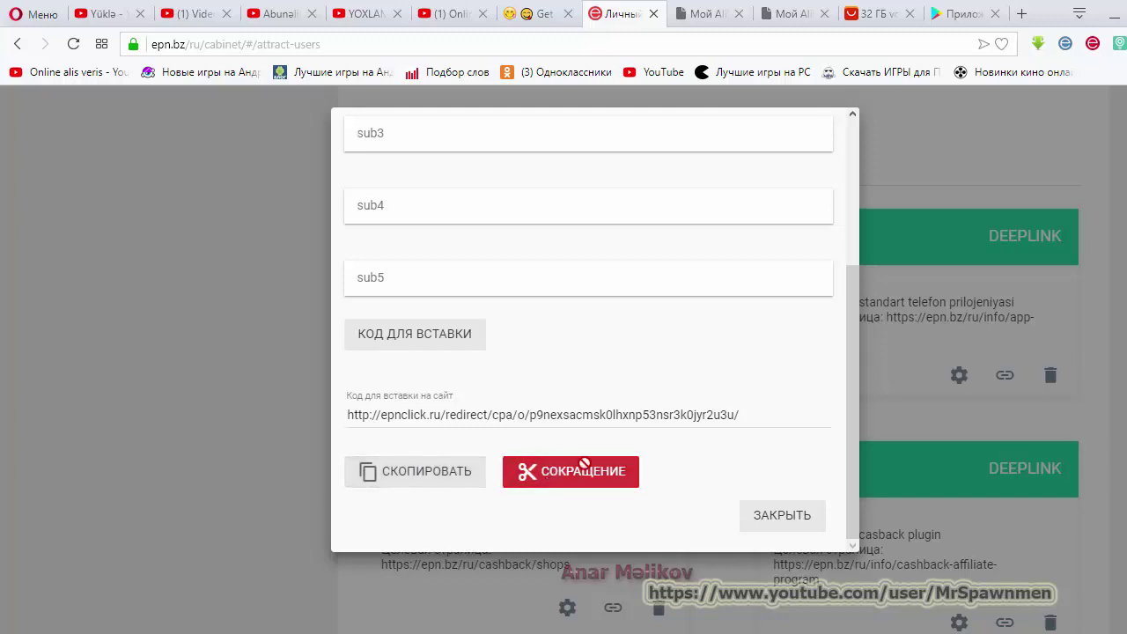
{"action": "scroll", "coordinate": [675, 425], "scroll_direction": "down", "scroll_amount": 3}
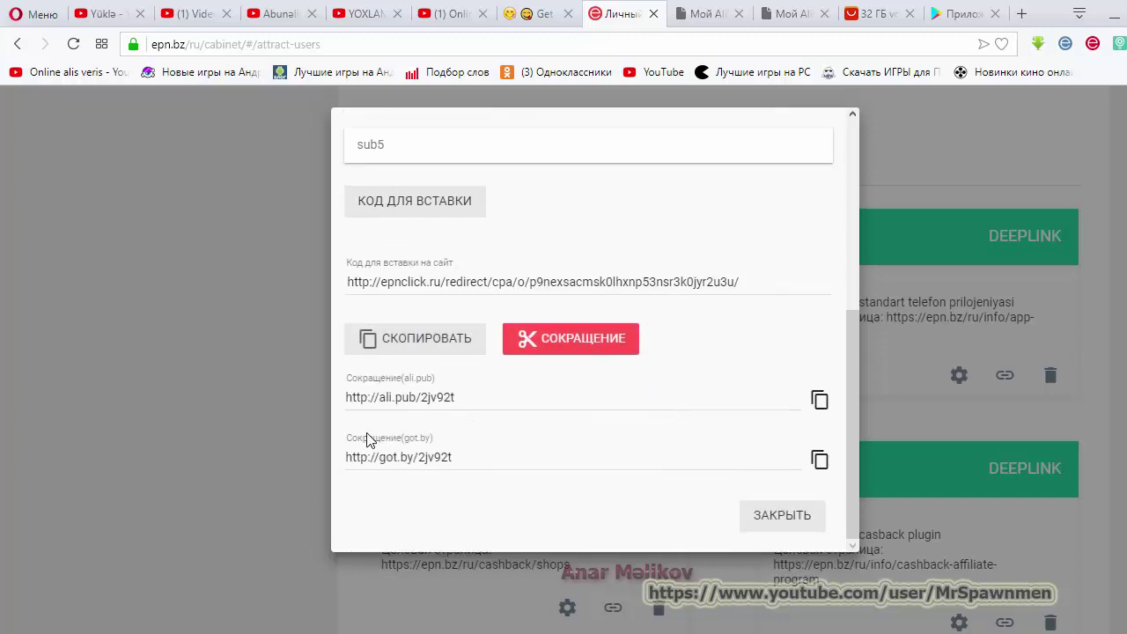
{"action": "left_click", "coordinate": [414, 354]}
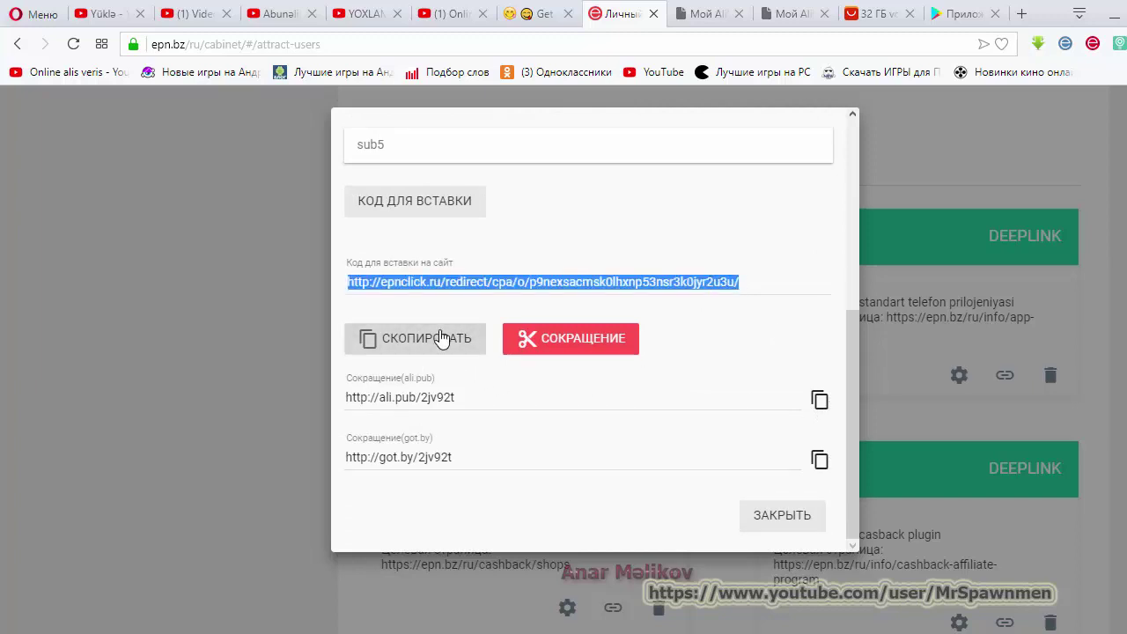
{"action": "left_click", "coordinate": [819, 403]}
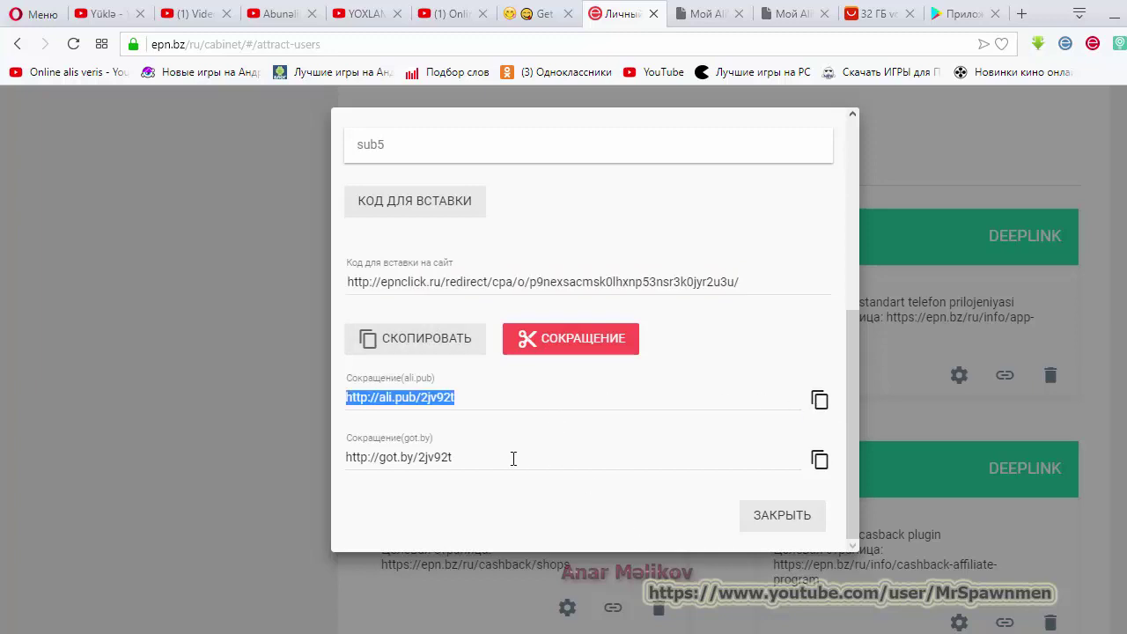
{"action": "left_click", "coordinate": [780, 517]}
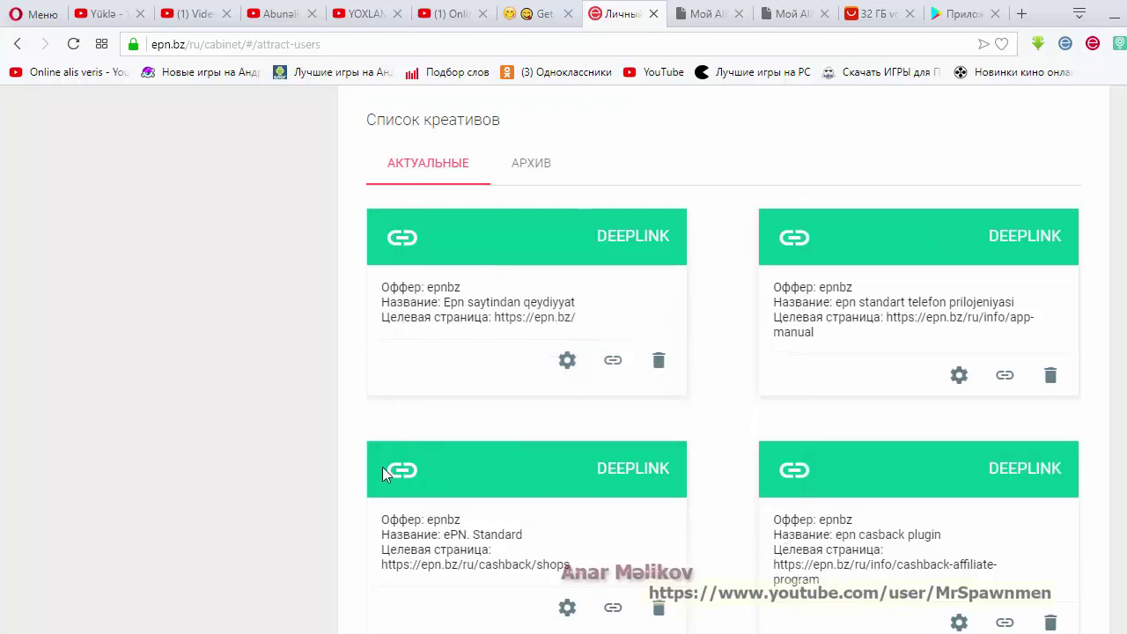
Step: Review the ePN. Standard, ePN. Fix and ePN. Smart offer terms and the referral link form on the referral links page
{"action": "scroll", "coordinate": [557, 380], "scroll_direction": "up", "scroll_amount": 5}
{"action": "scroll", "coordinate": [556, 381], "scroll_direction": "up", "scroll_amount": 3}
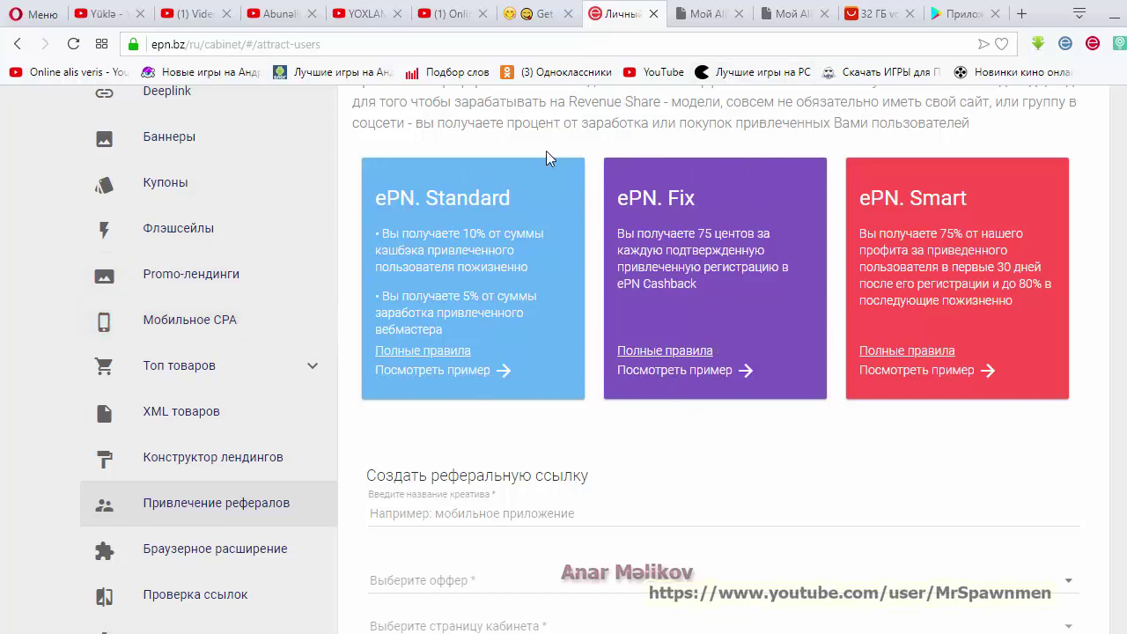
{"action": "scroll", "coordinate": [686, 392], "scroll_direction": "down", "scroll_amount": 2}
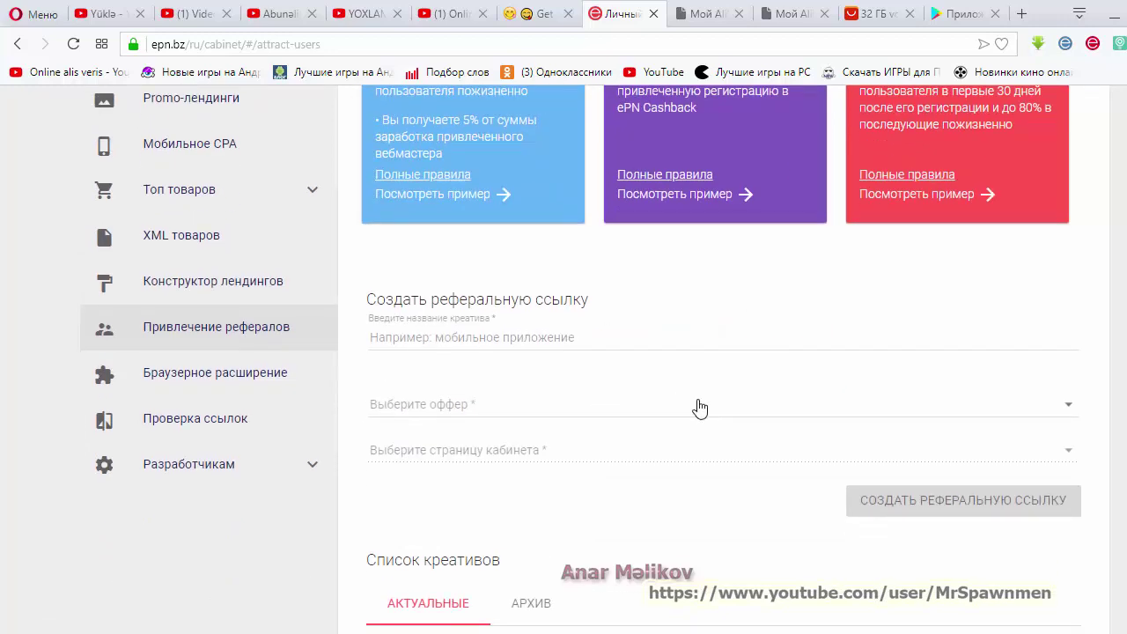
{"action": "scroll", "coordinate": [699, 407], "scroll_direction": "up", "scroll_amount": 2}
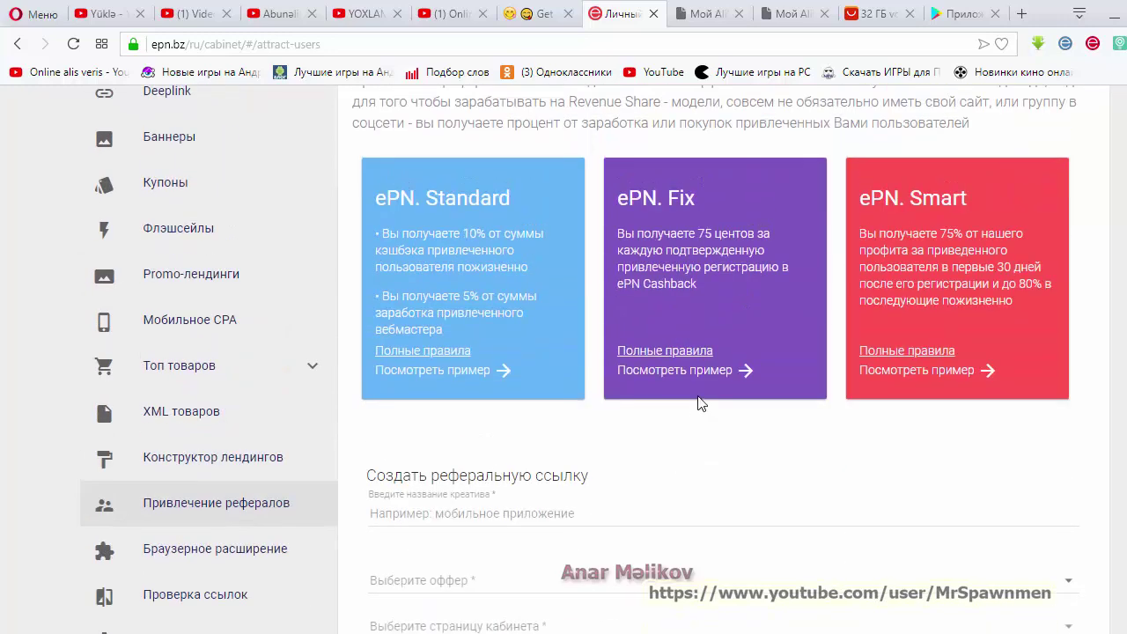
{"action": "scroll", "coordinate": [698, 398], "scroll_direction": "up", "scroll_amount": 2}
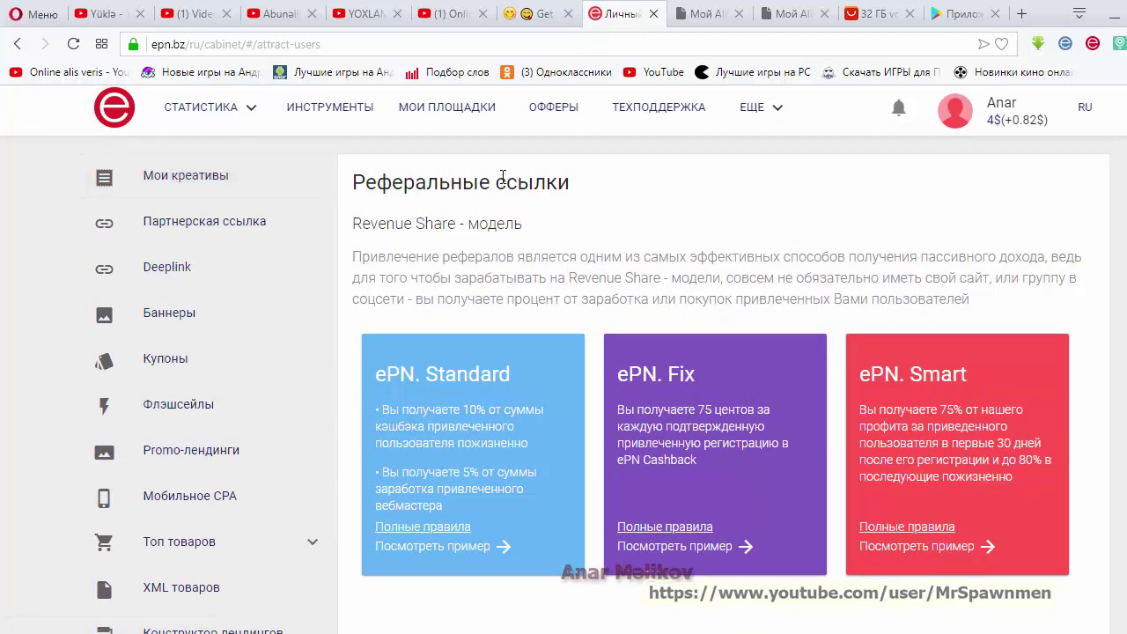
Step: Open the general statistics and examine the daily chart and the table of clicks, hosts, leads and income
{"action": "left_click", "coordinate": [222, 111]}
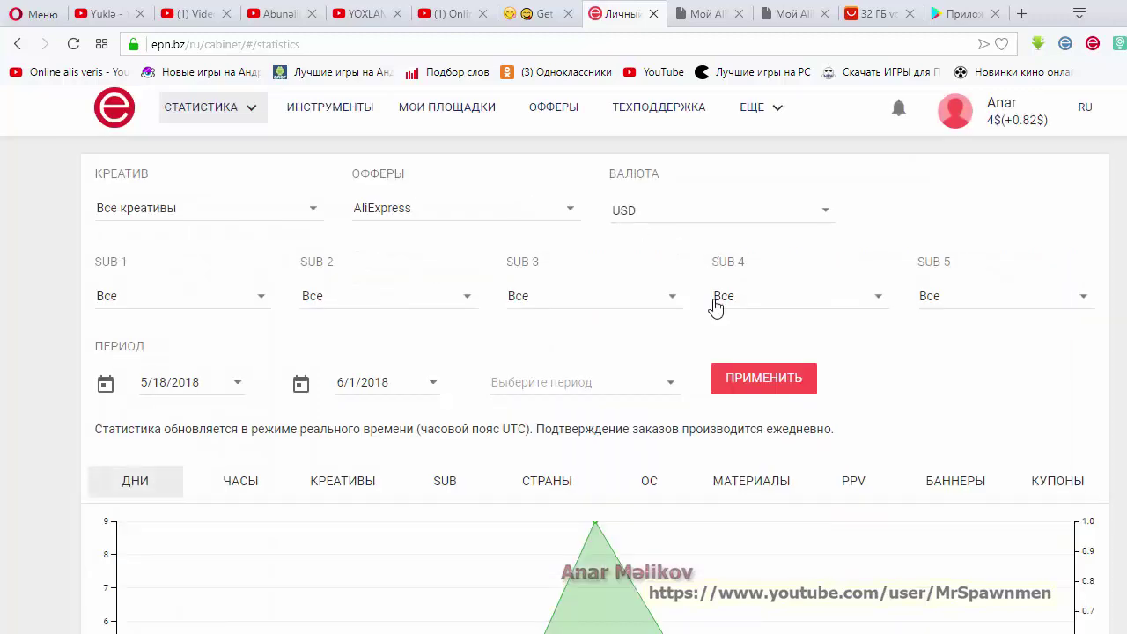
{"action": "scroll", "coordinate": [717, 302], "scroll_direction": "down", "scroll_amount": 3}
{"action": "scroll", "coordinate": [998, 413], "scroll_direction": "down", "scroll_amount": 3}
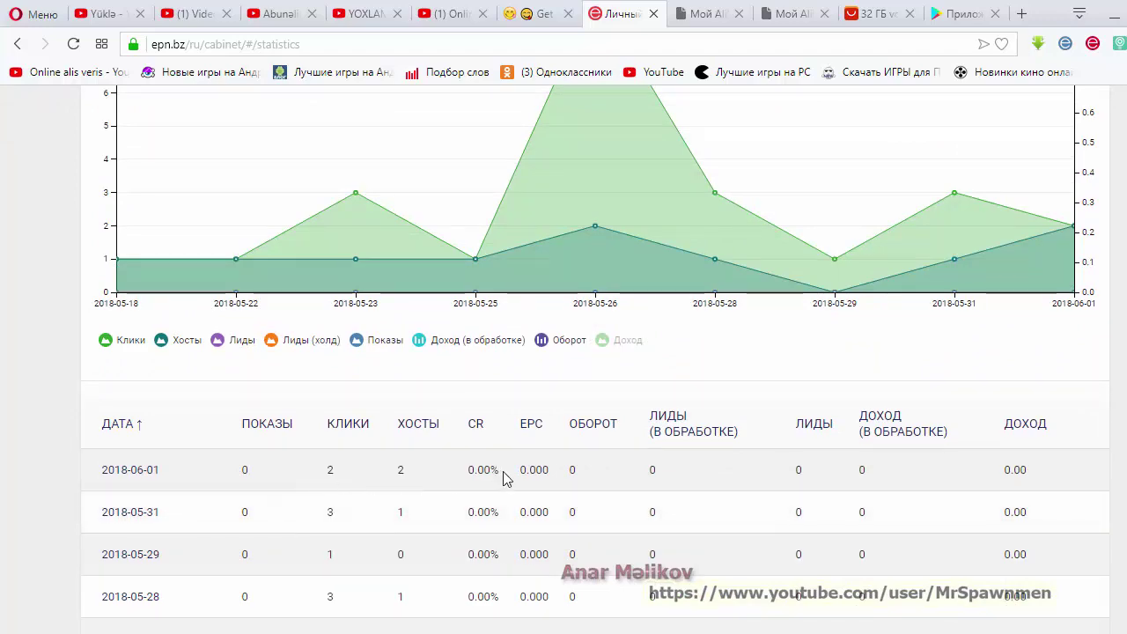
{"action": "scroll", "coordinate": [505, 491], "scroll_direction": "down", "scroll_amount": 5}
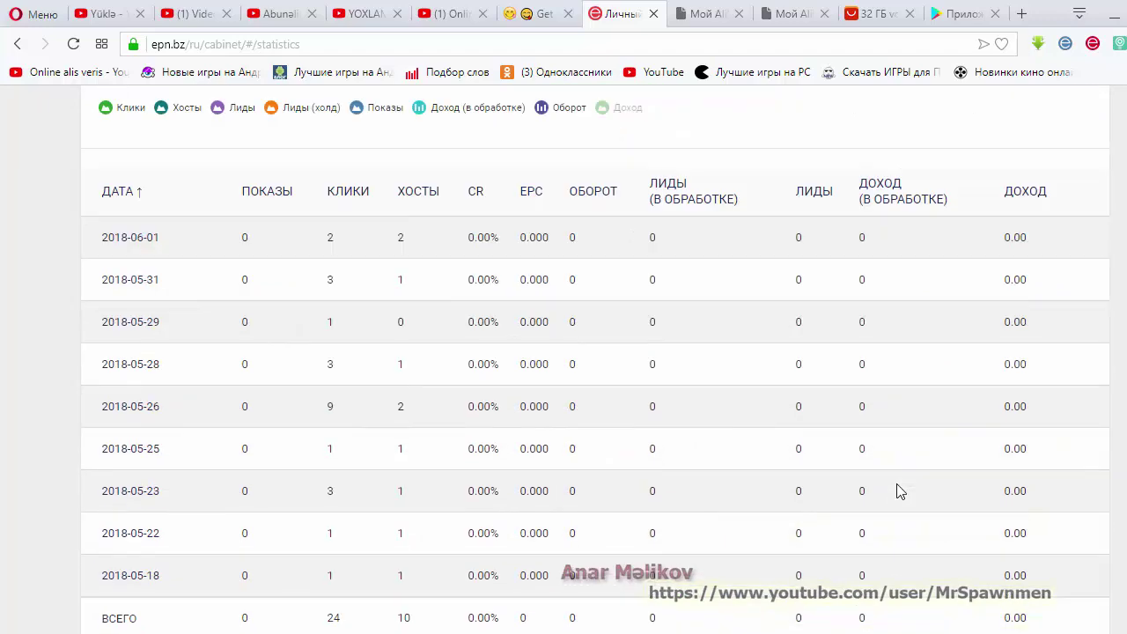
{"action": "scroll", "coordinate": [807, 395], "scroll_direction": "up", "scroll_amount": 1}
{"action": "scroll", "coordinate": [798, 440], "scroll_direction": "up", "scroll_amount": 3}
{"action": "scroll", "coordinate": [788, 450], "scroll_direction": "down", "scroll_amount": 3}
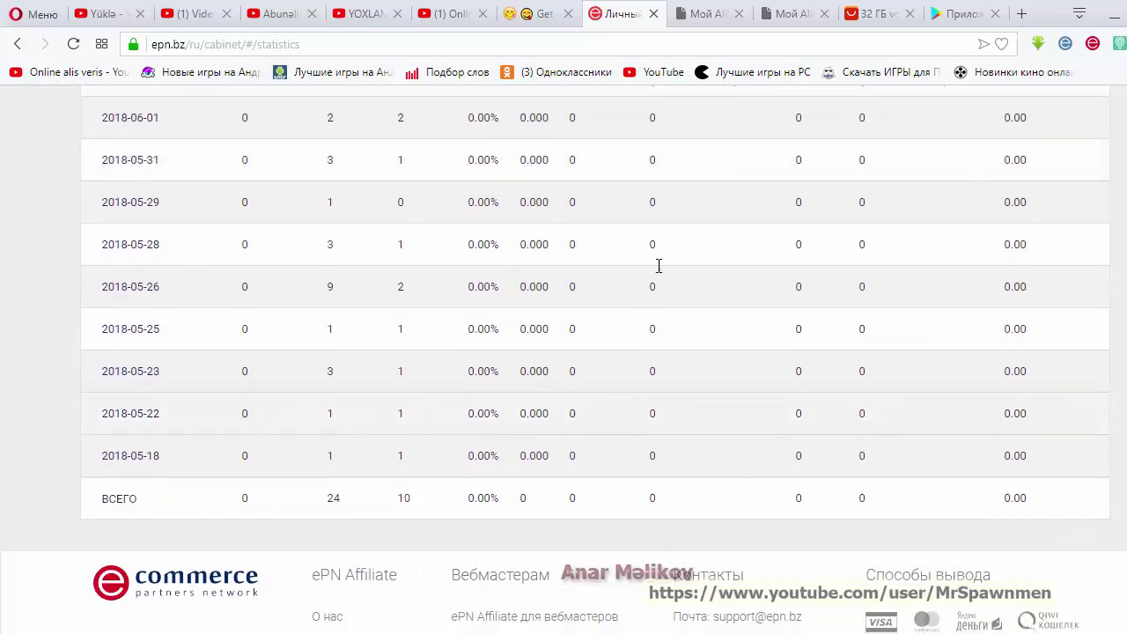
{"action": "scroll", "coordinate": [680, 436], "scroll_direction": "up", "scroll_amount": 10}
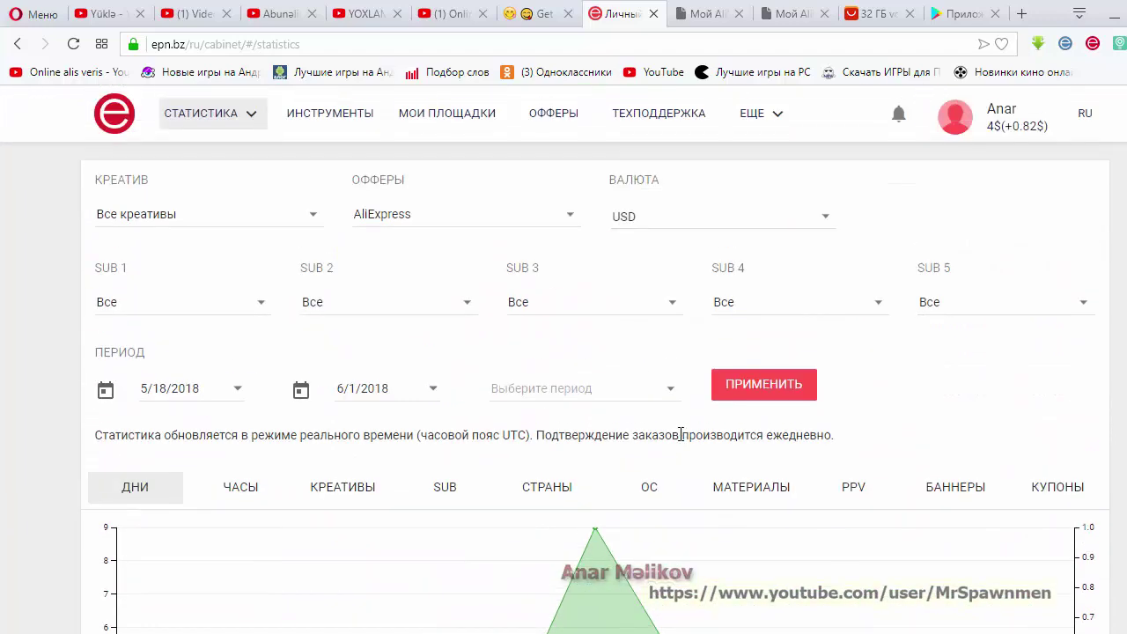
Step: Check the transactions statistics and return to the general statistics page
{"action": "left_click", "coordinate": [529, 16]}
{"action": "left_click", "coordinate": [619, 15]}
{"action": "left_click", "coordinate": [221, 113]}
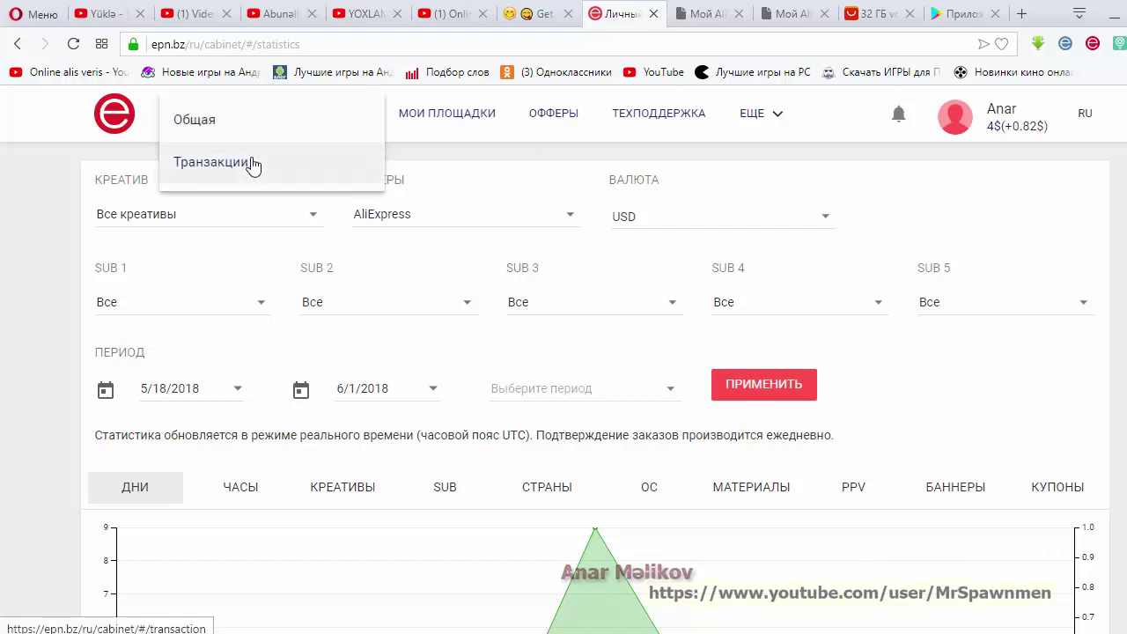
{"action": "left_click", "coordinate": [252, 164]}
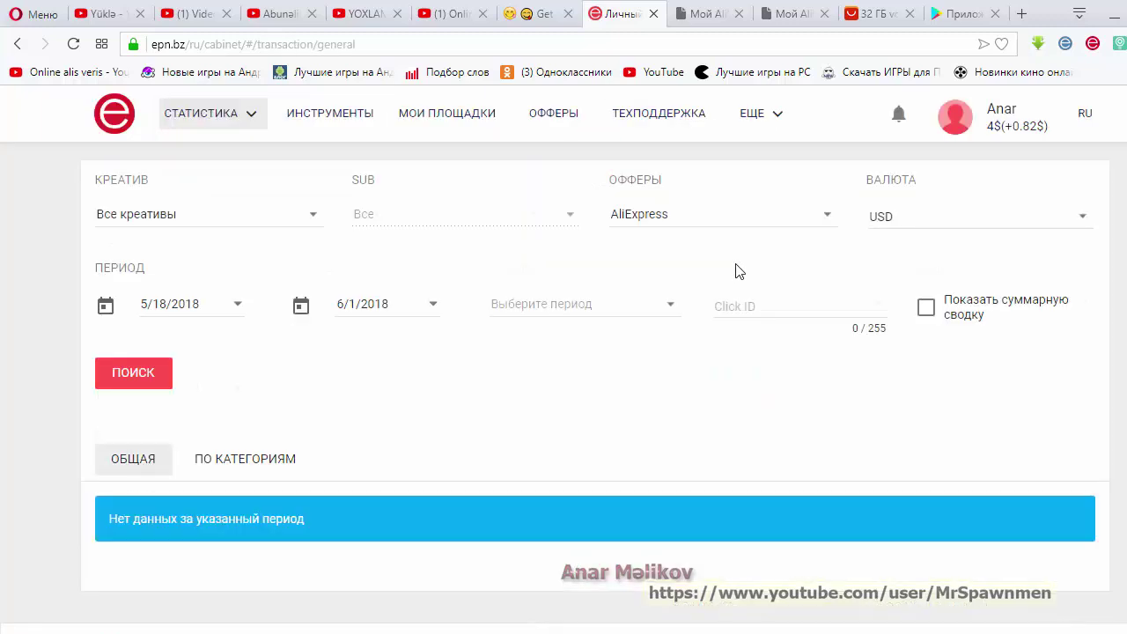
{"action": "left_click", "coordinate": [131, 118]}
{"action": "scroll", "coordinate": [203, 412], "scroll_direction": "down", "scroll_amount": 2}
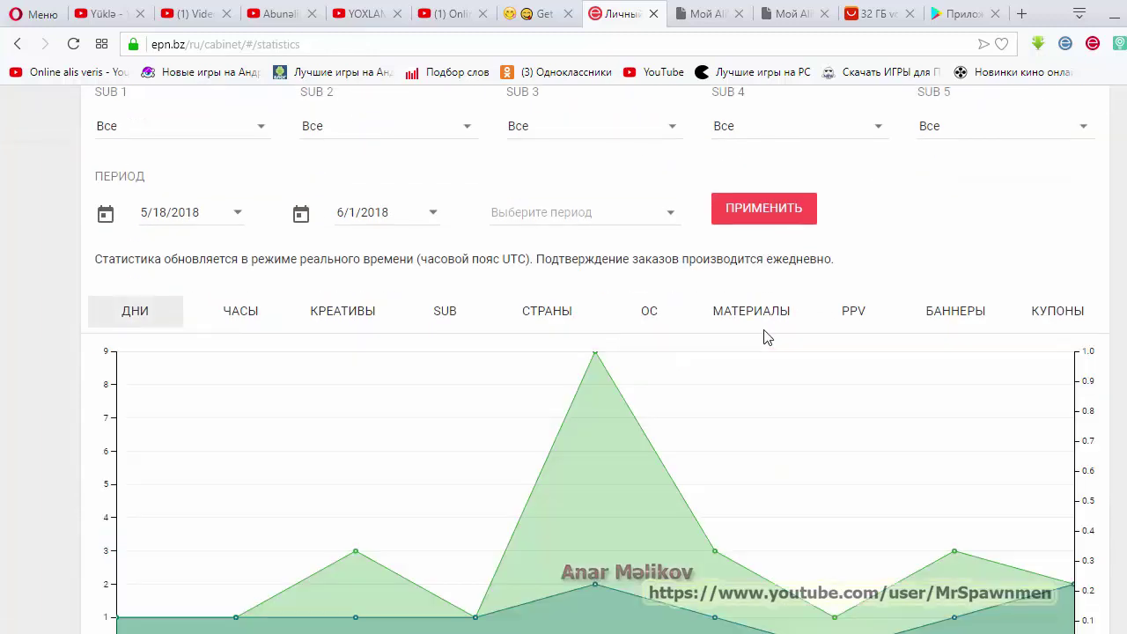
{"action": "scroll", "coordinate": [766, 337], "scroll_direction": "up", "scroll_amount": 2}
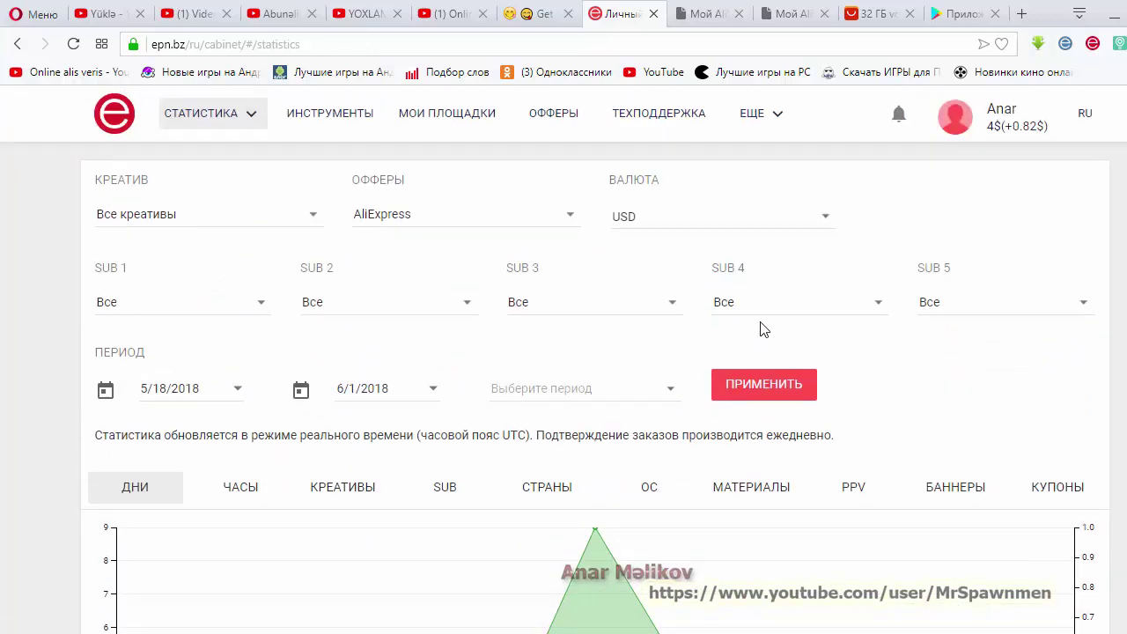
Step: Open the account profile's dashboard and examine the referrals, available and pending balances, wallets and payout details
{"action": "left_click", "coordinate": [1002, 125]}
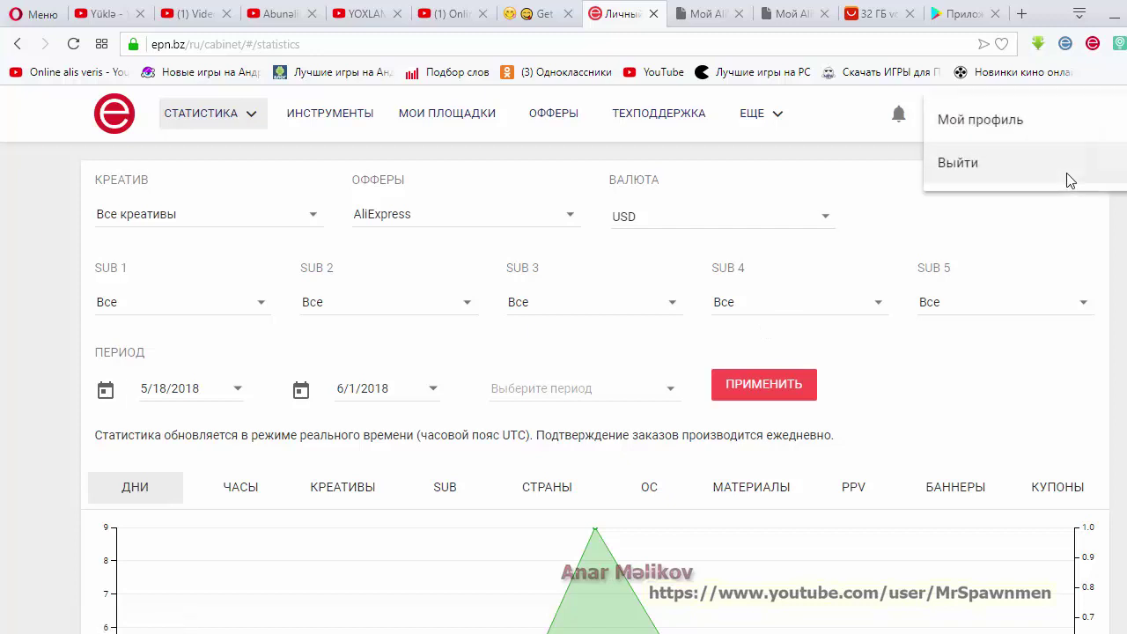
{"action": "left_click", "coordinate": [1024, 133]}
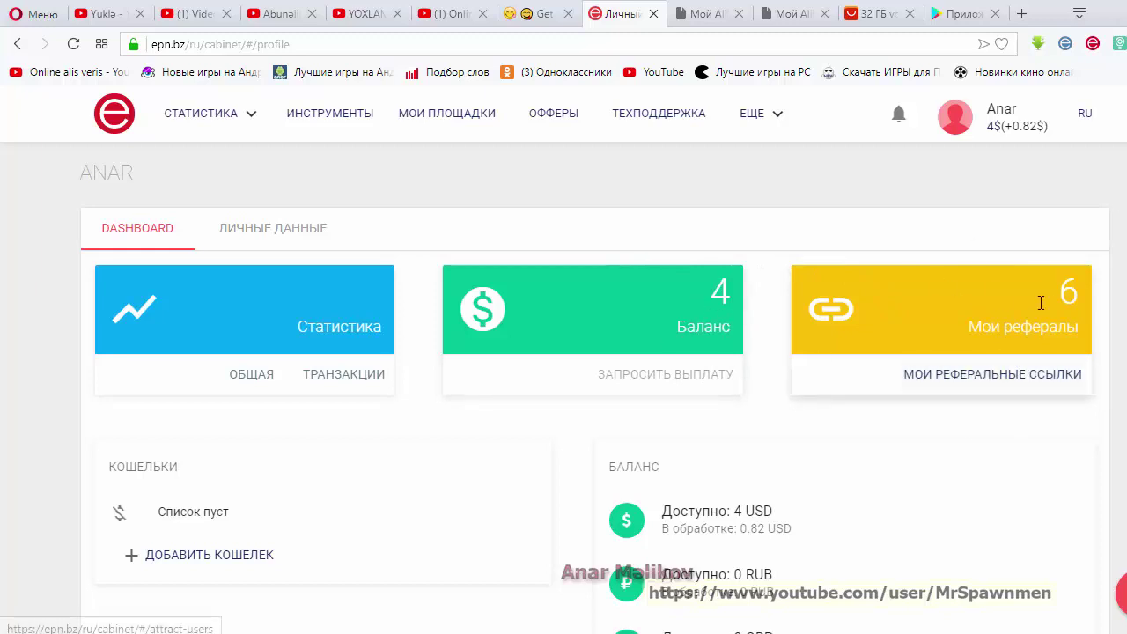
{"action": "scroll", "coordinate": [1048, 387], "scroll_direction": "down", "scroll_amount": 1}
{"action": "scroll", "coordinate": [1047, 387], "scroll_direction": "down", "scroll_amount": 2}
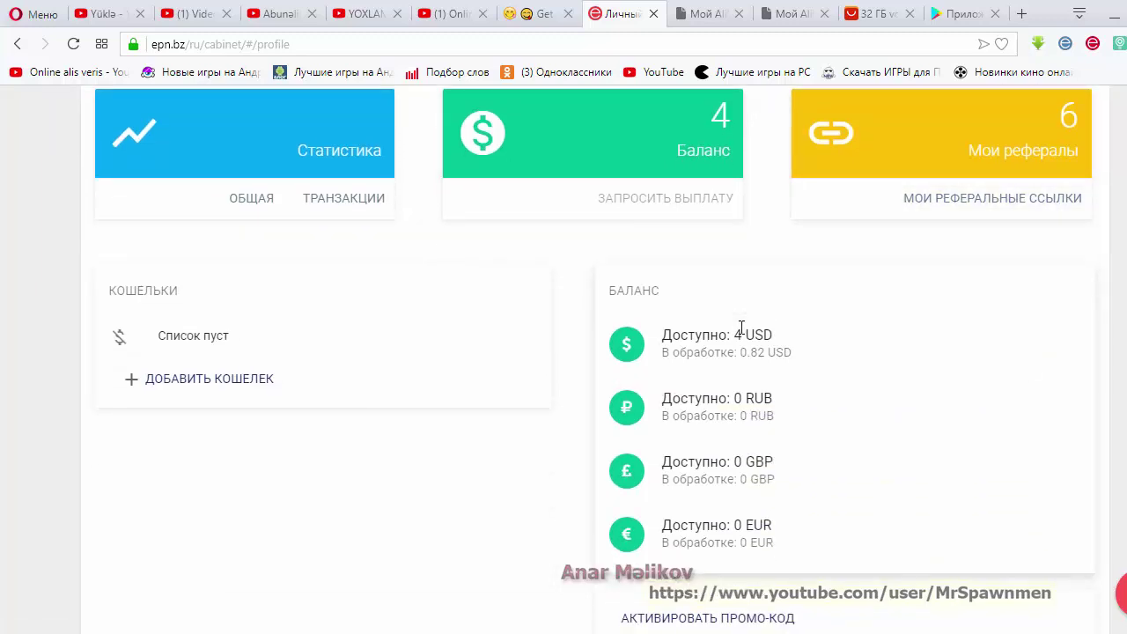
{"action": "mouse_move", "coordinate": [740, 354]}
{"action": "scroll", "coordinate": [793, 356], "scroll_direction": "up", "scroll_amount": 2}
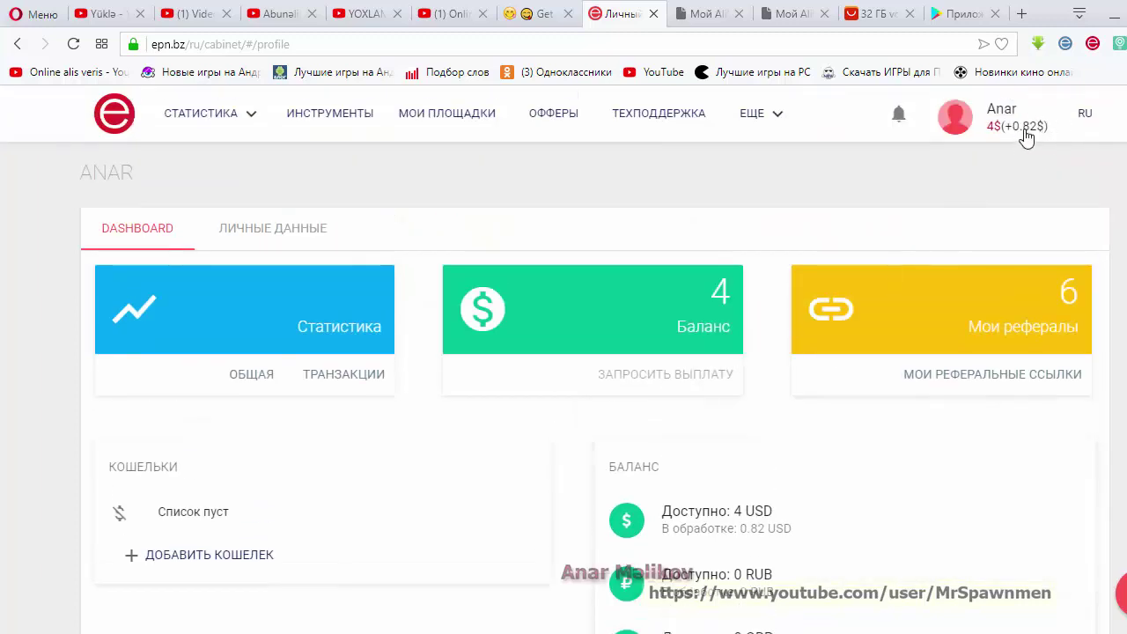
{"action": "scroll", "coordinate": [944, 432], "scroll_direction": "down", "scroll_amount": 3}
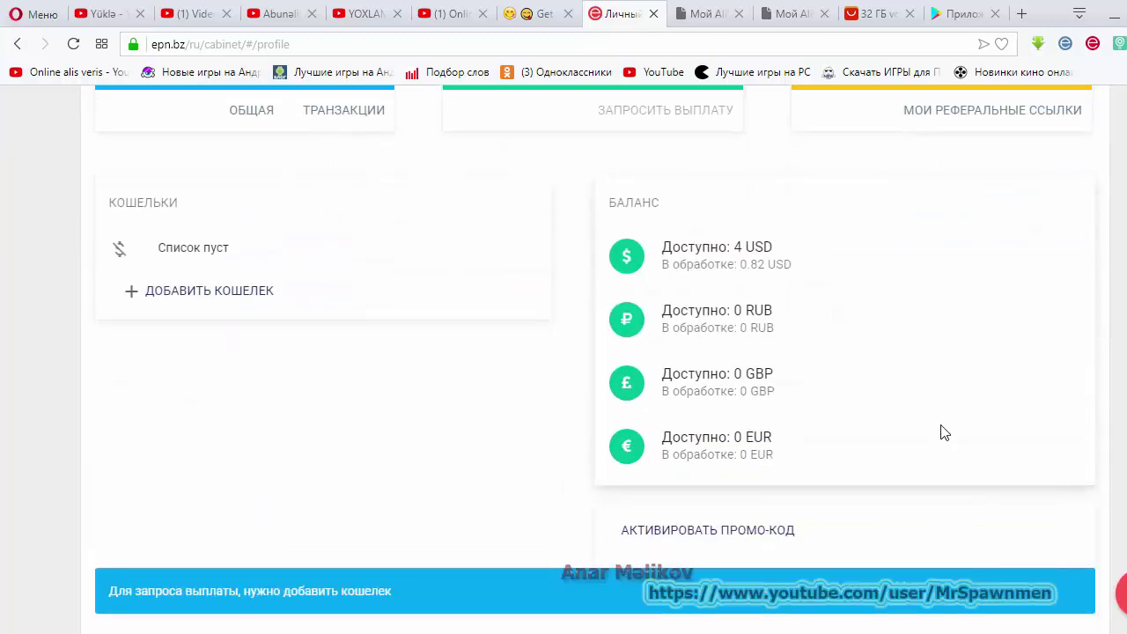
{"action": "scroll", "coordinate": [813, 435], "scroll_direction": "down", "scroll_amount": 3}
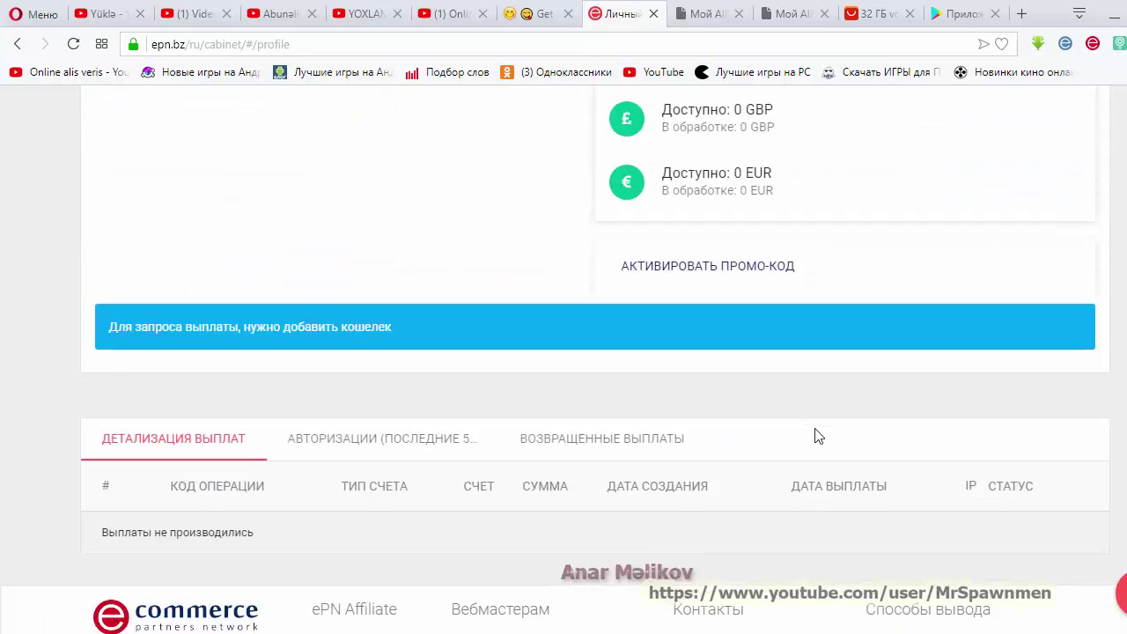
{"action": "scroll", "coordinate": [817, 435], "scroll_direction": "up", "scroll_amount": 6}
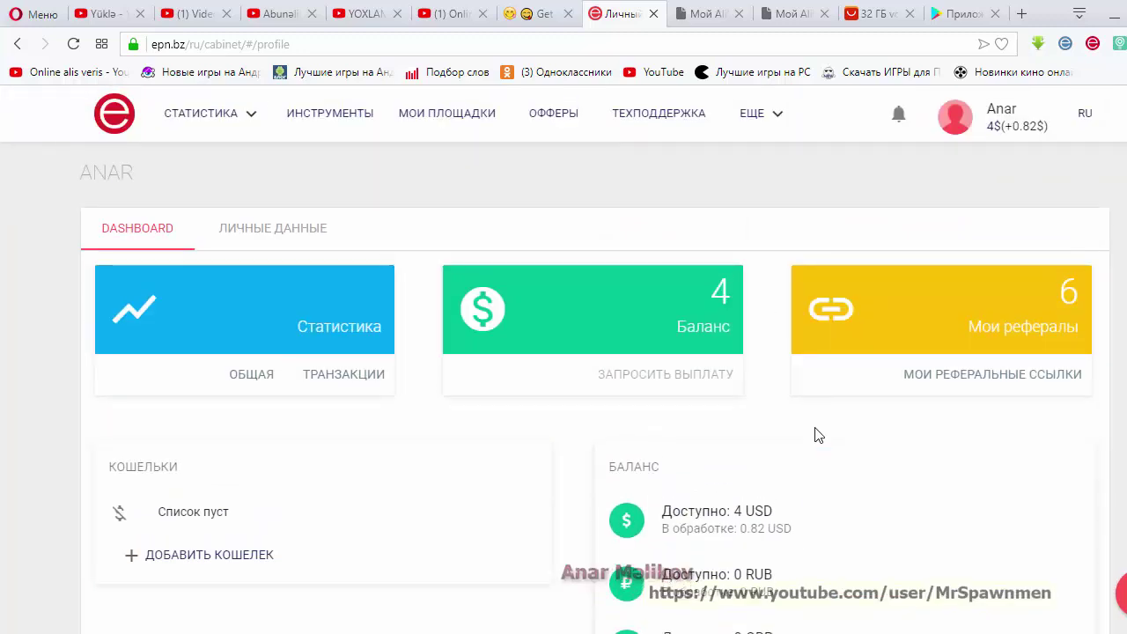